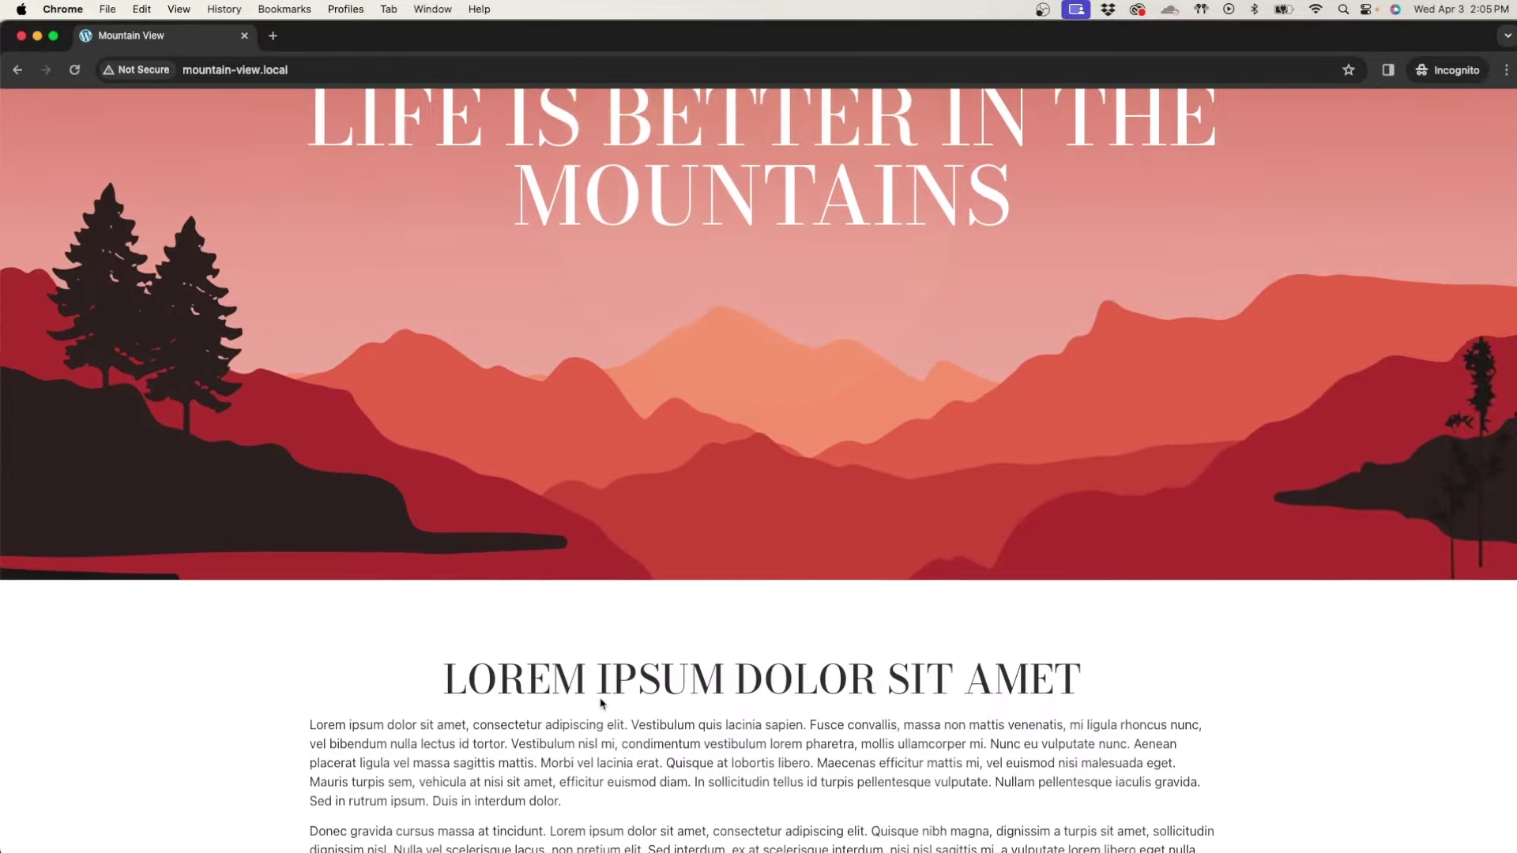
pyautogui.scroll(-5, 600, 698)
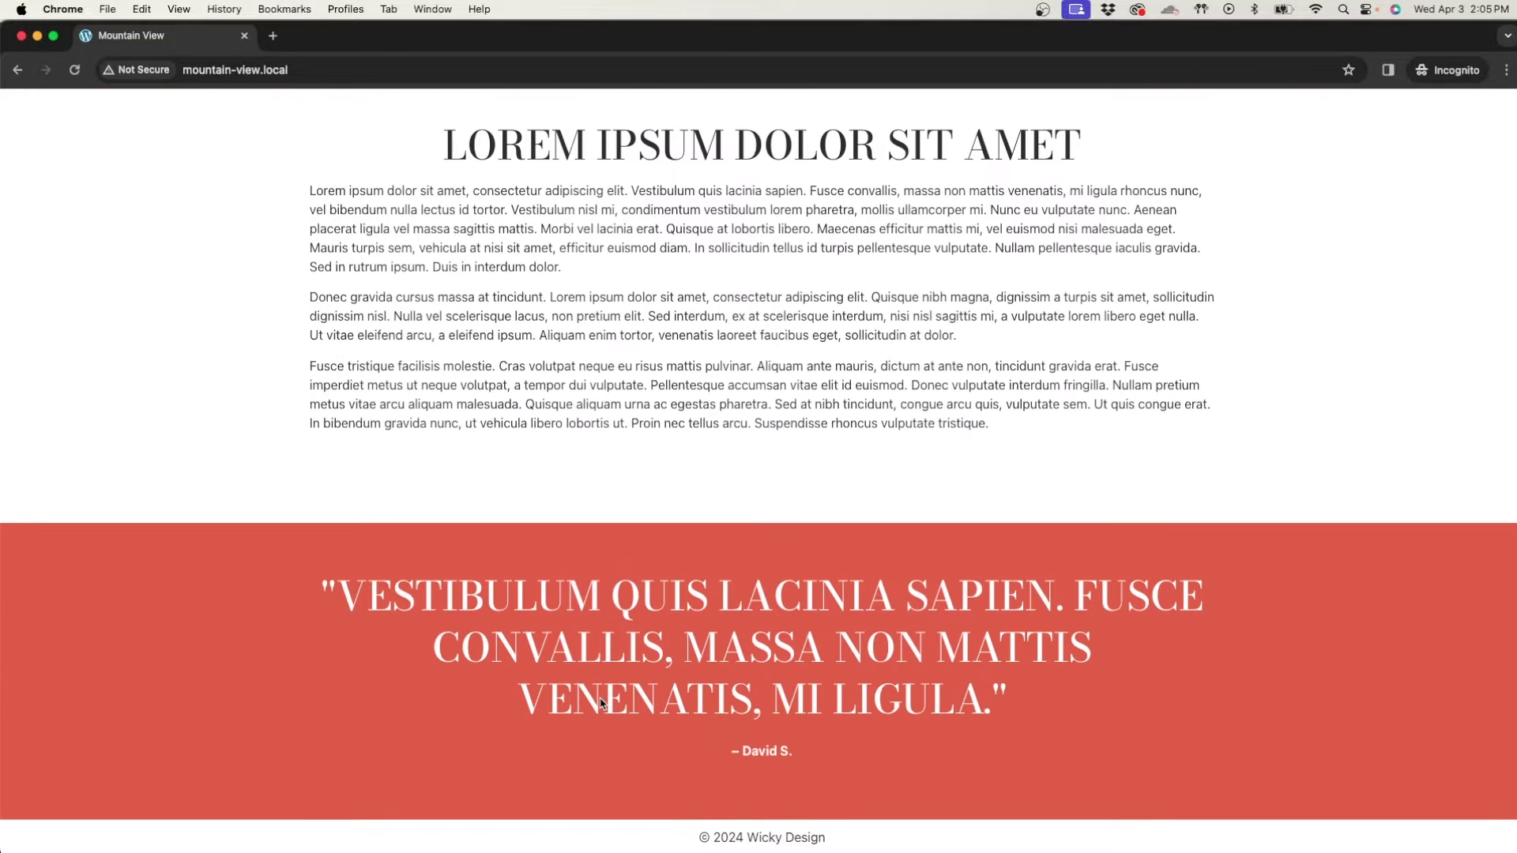
pyautogui.scroll(7, 600, 698)
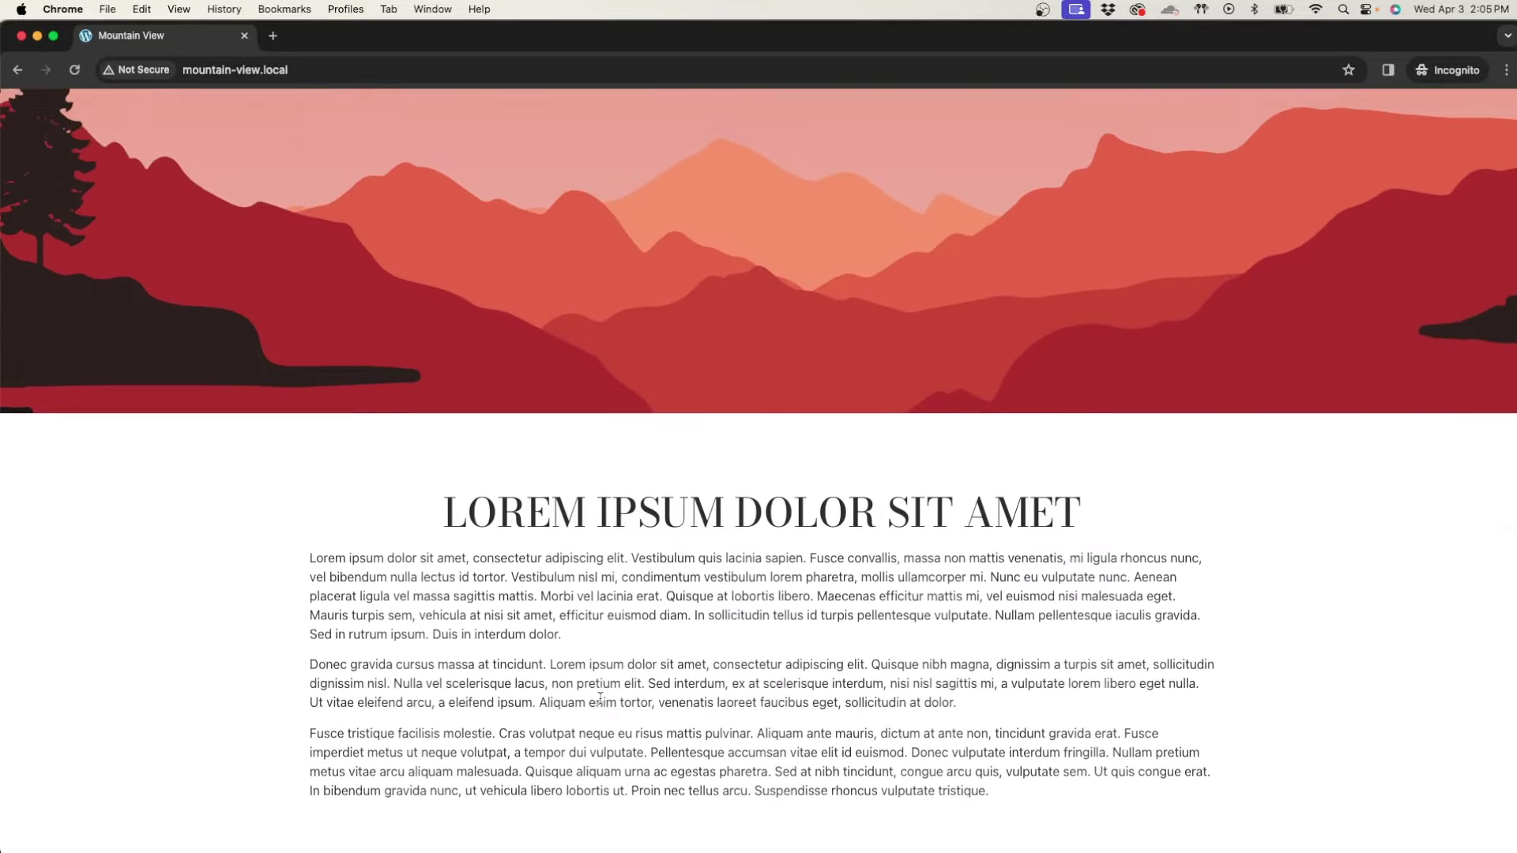
pyautogui.scroll(3, 602, 702)
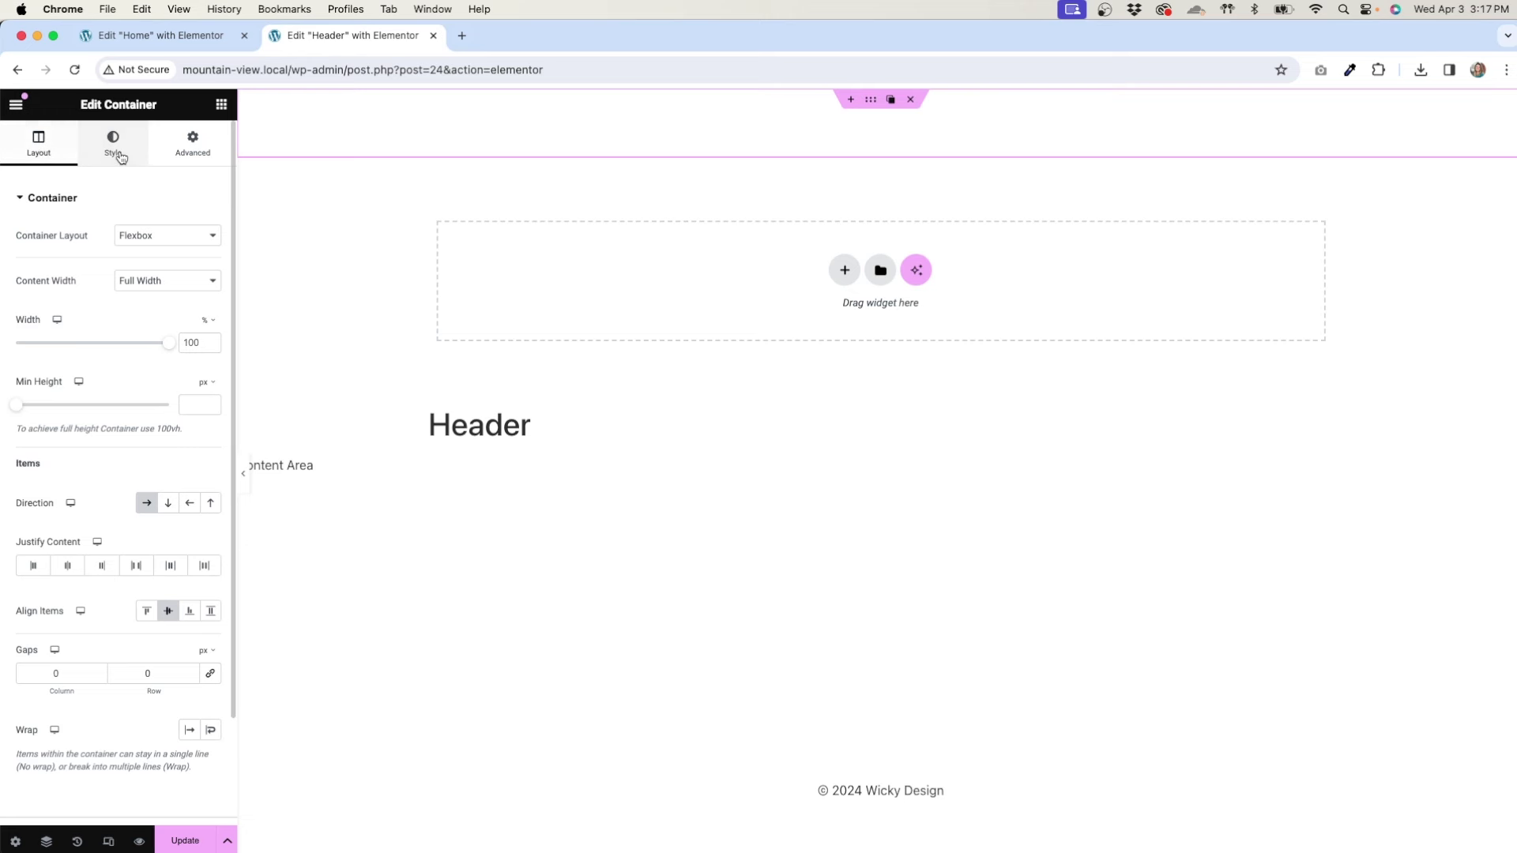
# - Give the header container a light grey #ACACAC background colour
pyautogui.click(119, 150)
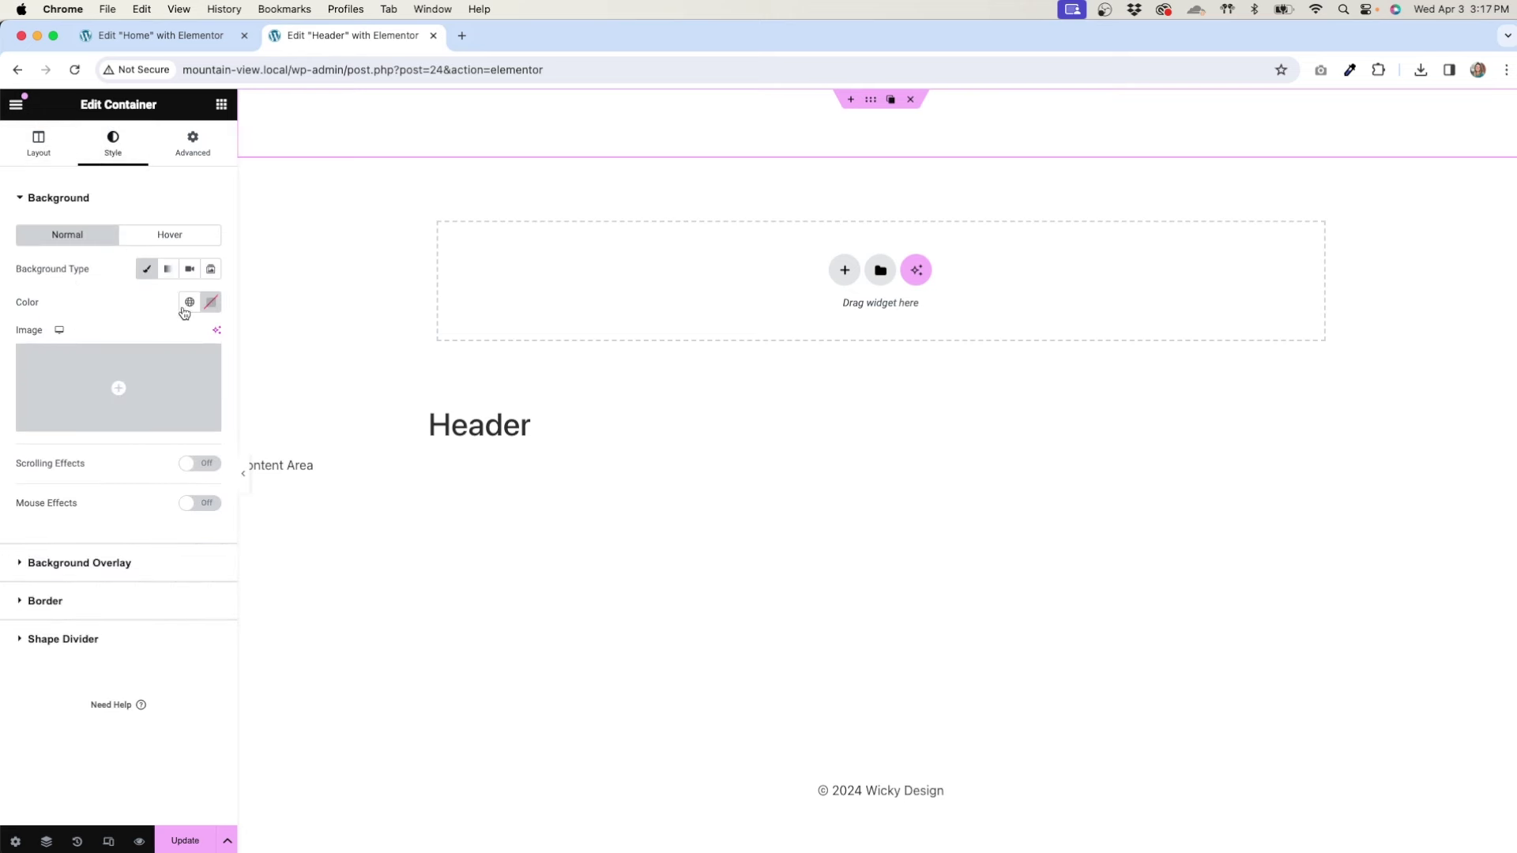
pyautogui.click(211, 303)
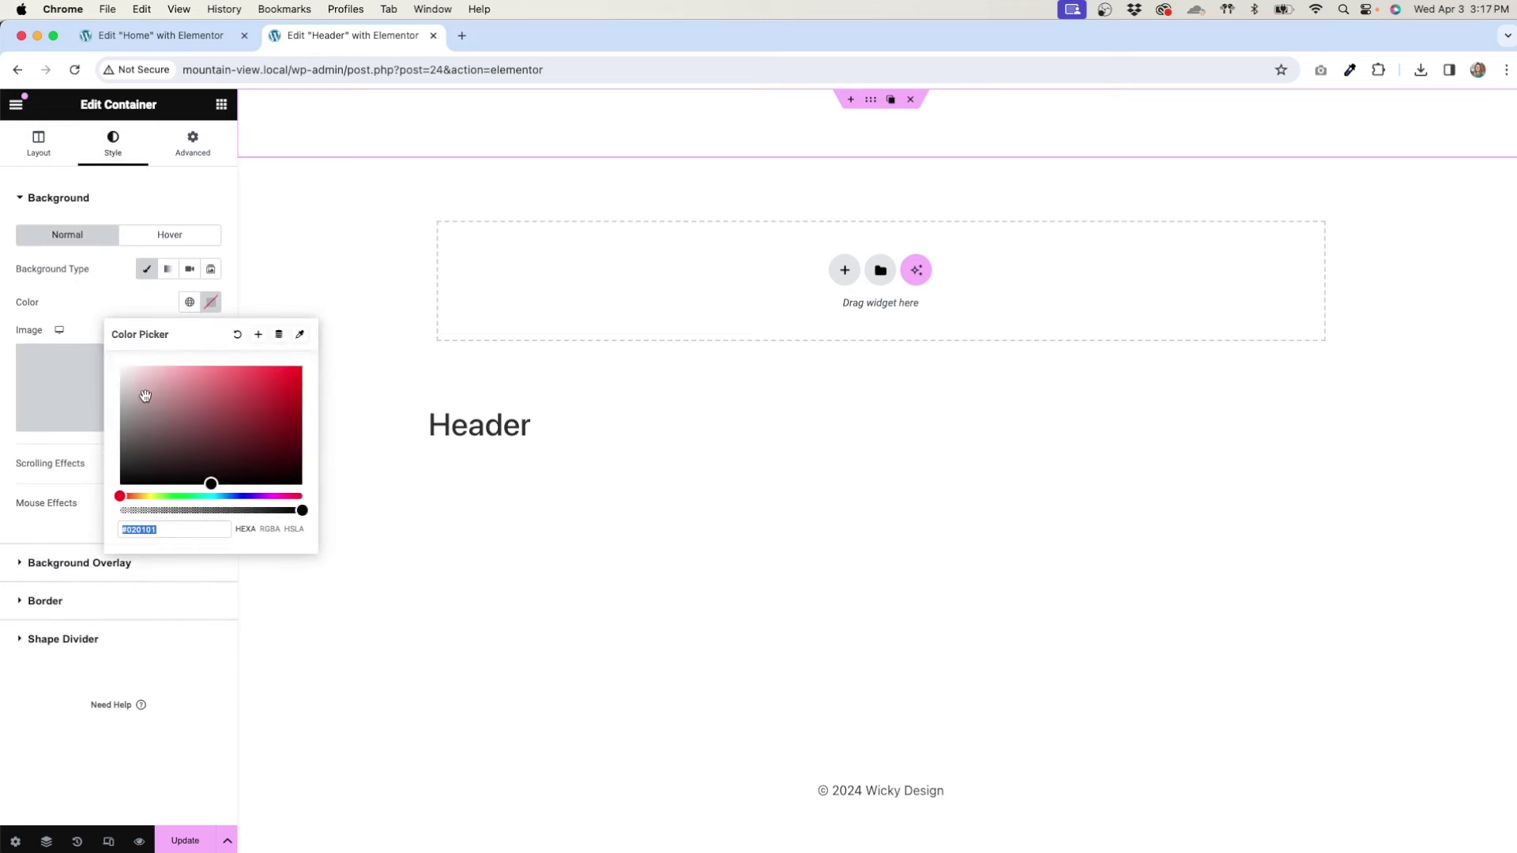
pyautogui.click(120, 404)
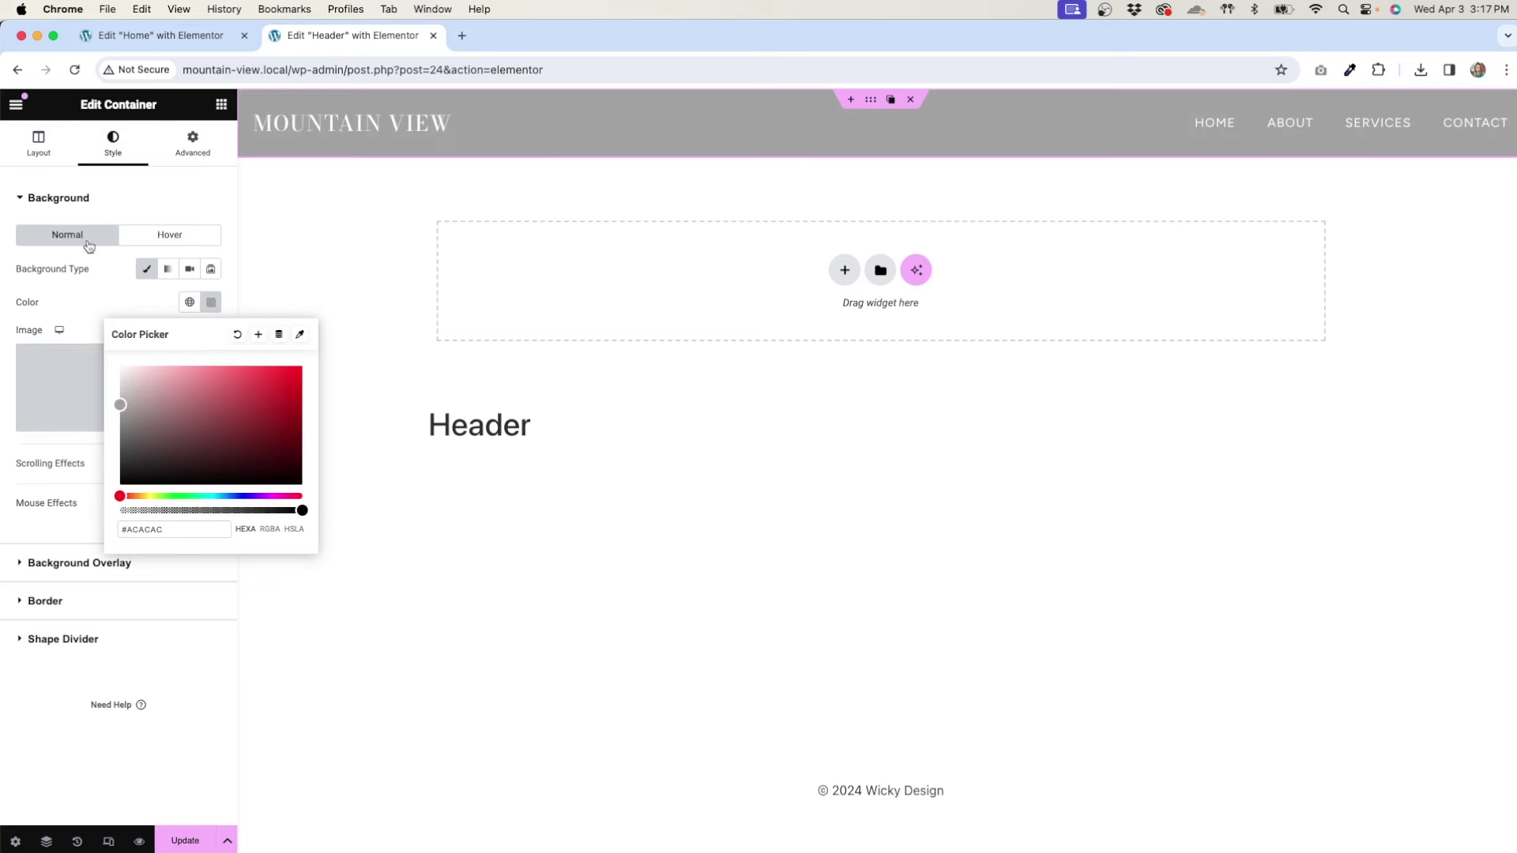
pyautogui.click(96, 298)
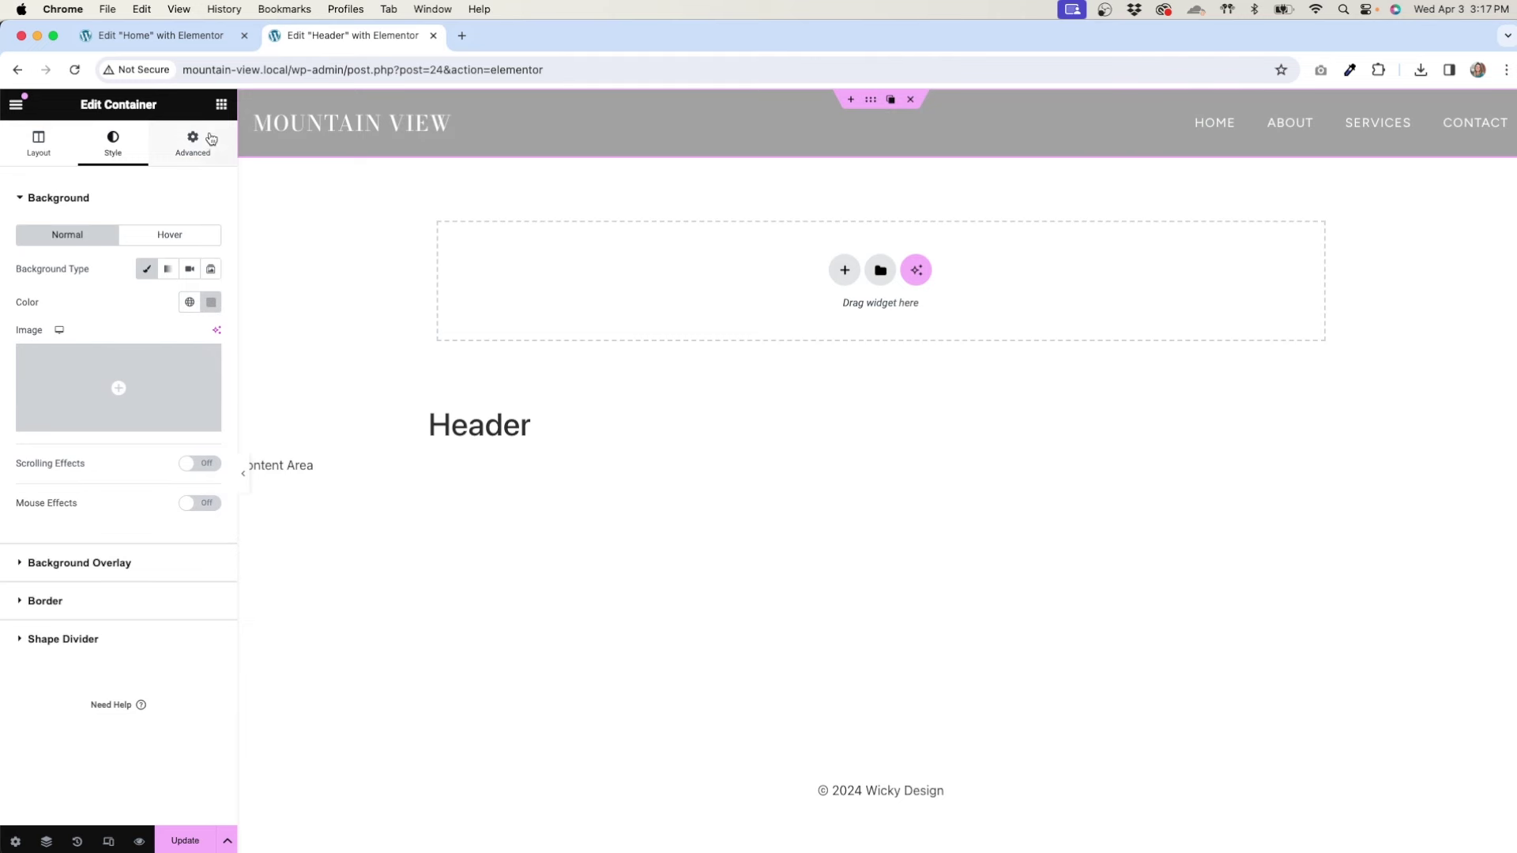
pyautogui.click(189, 146)
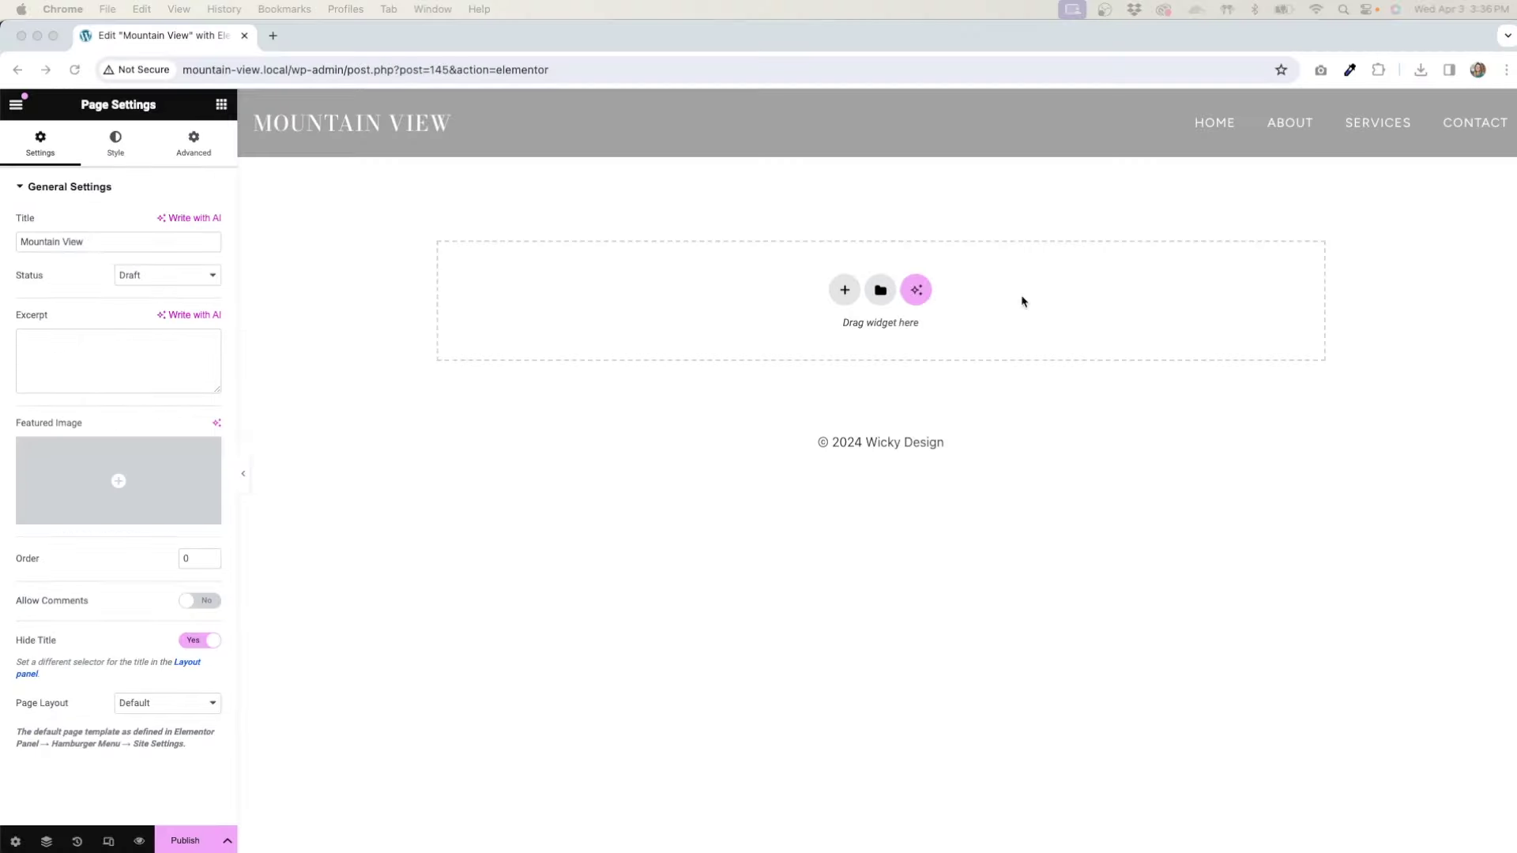
# - Add a single-column flexbox container set to Full Width content width
pyautogui.click(845, 297)
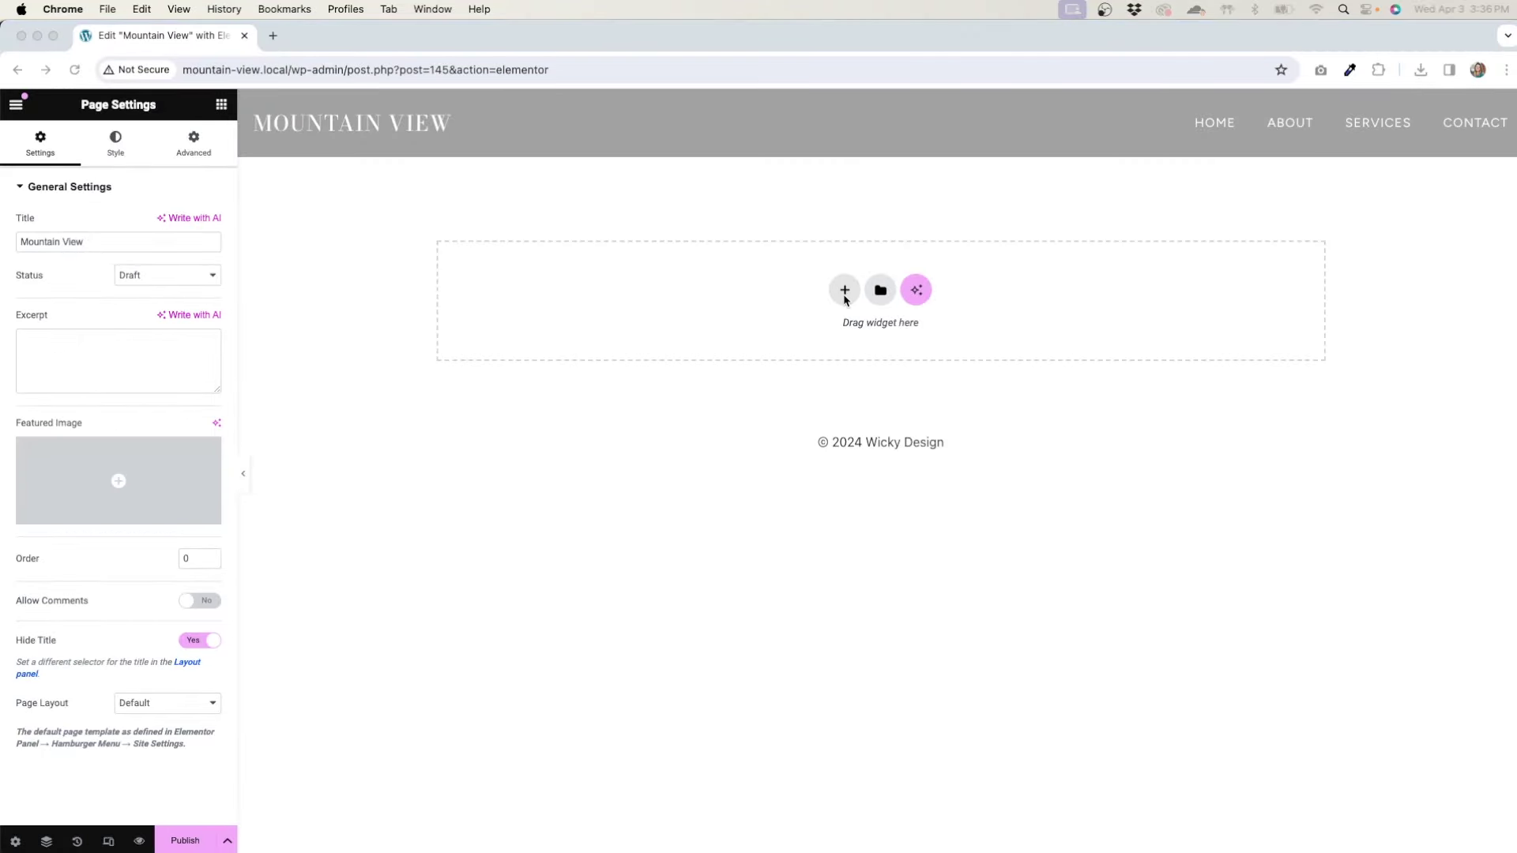
pyautogui.click(844, 297)
pyautogui.click(824, 341)
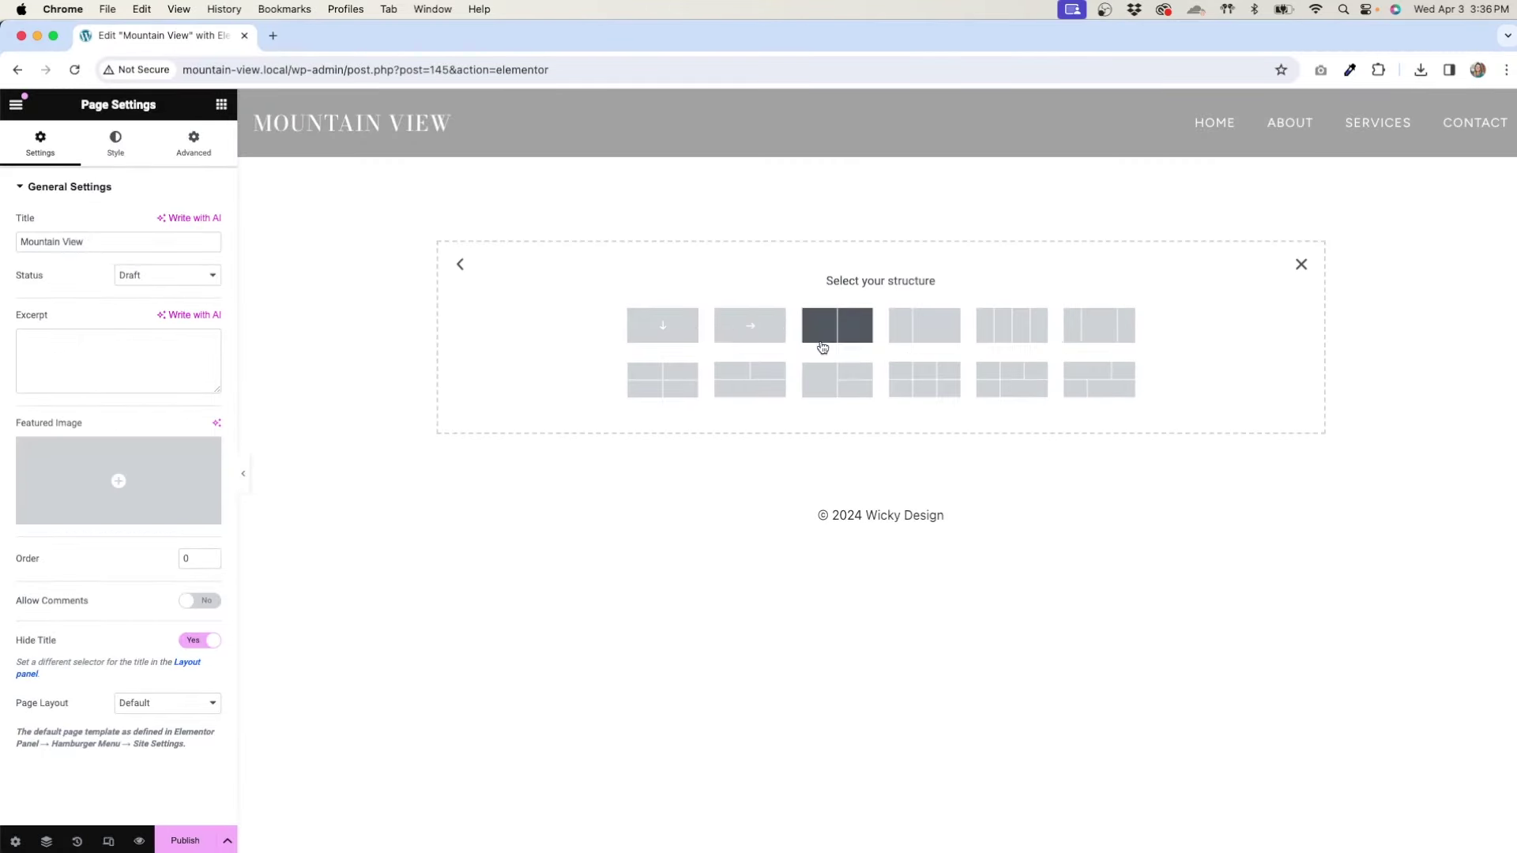
pyautogui.click(660, 325)
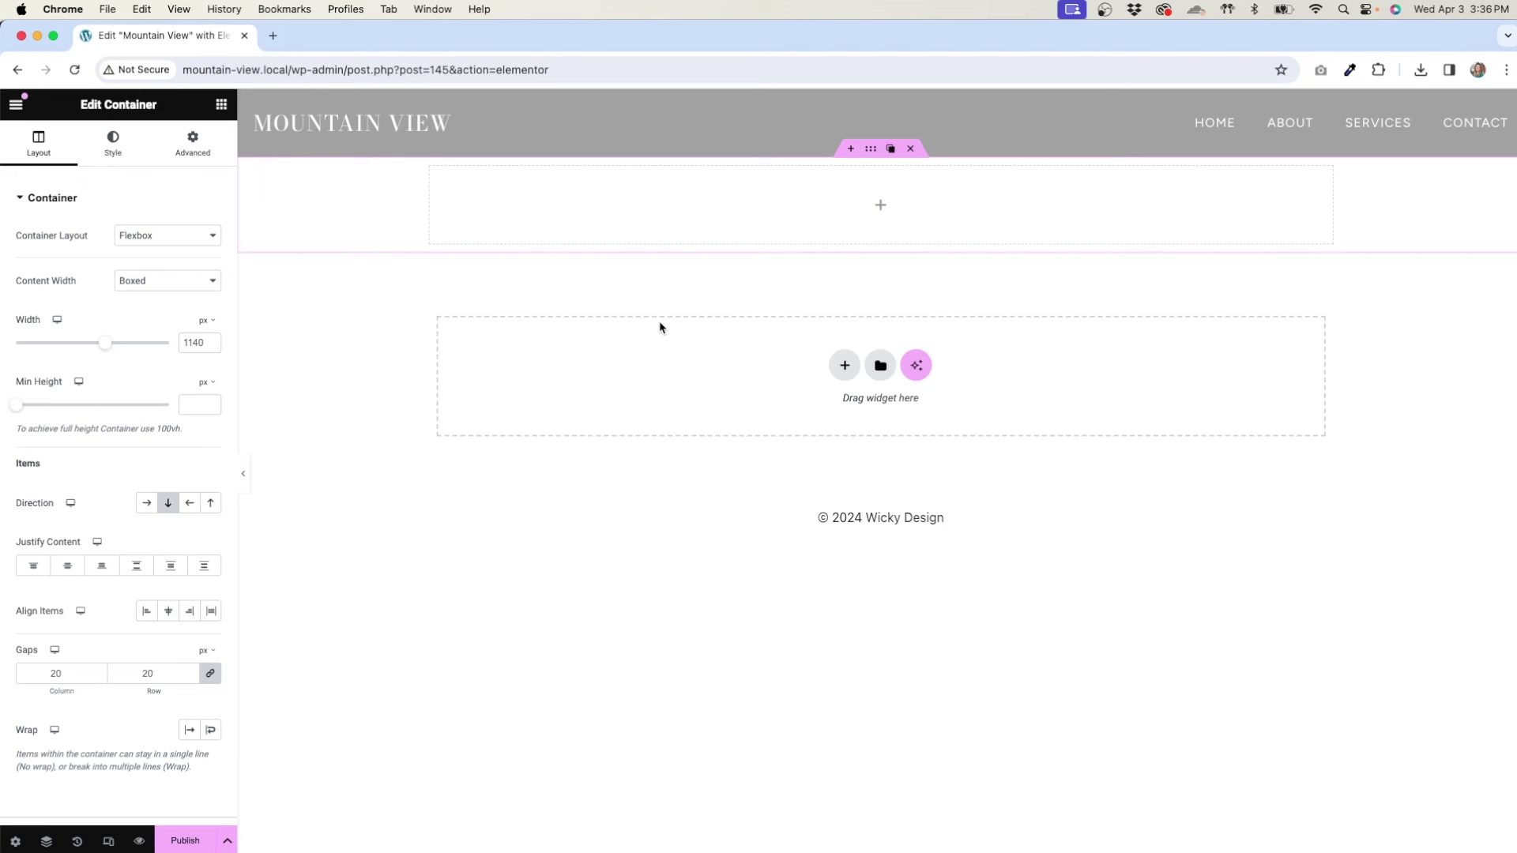
pyautogui.click(135, 283)
pyautogui.click(142, 302)
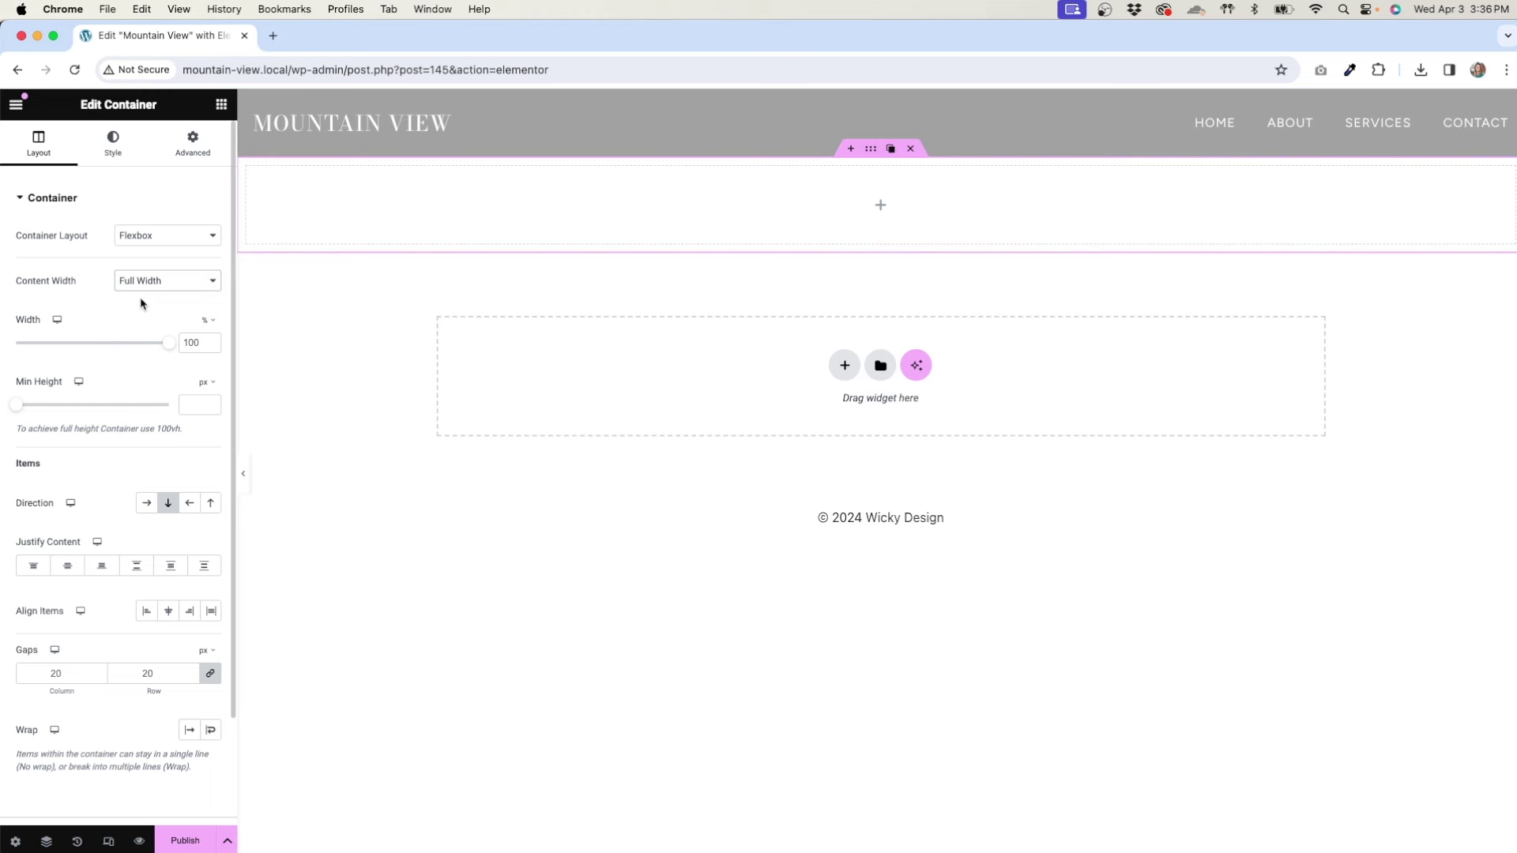
# - Set the container's padding and margins to 0, with a -87 px top margin
pyautogui.click(202, 154)
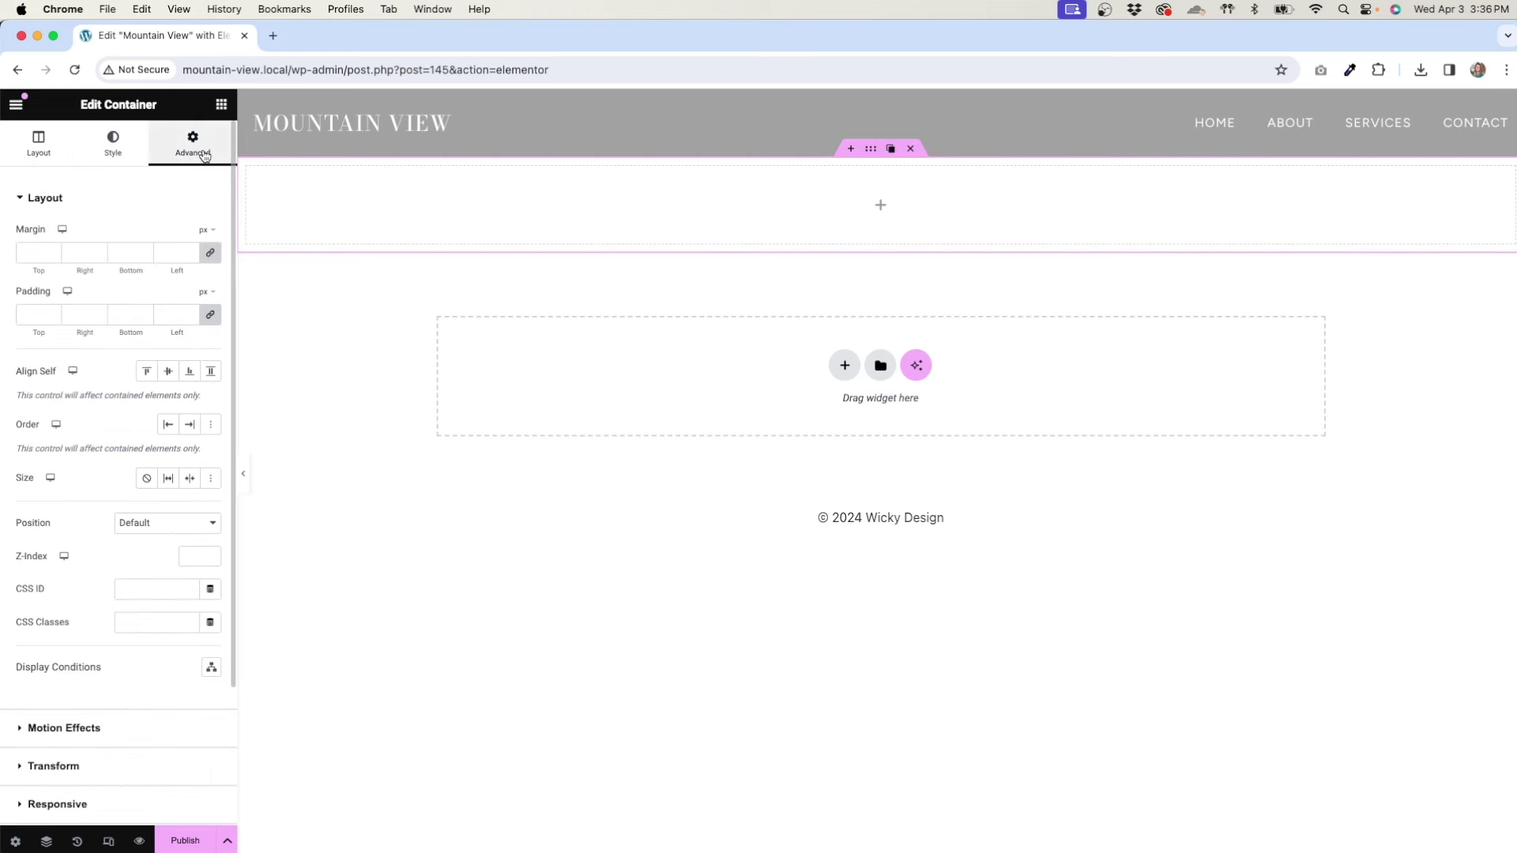
pyautogui.click(213, 316)
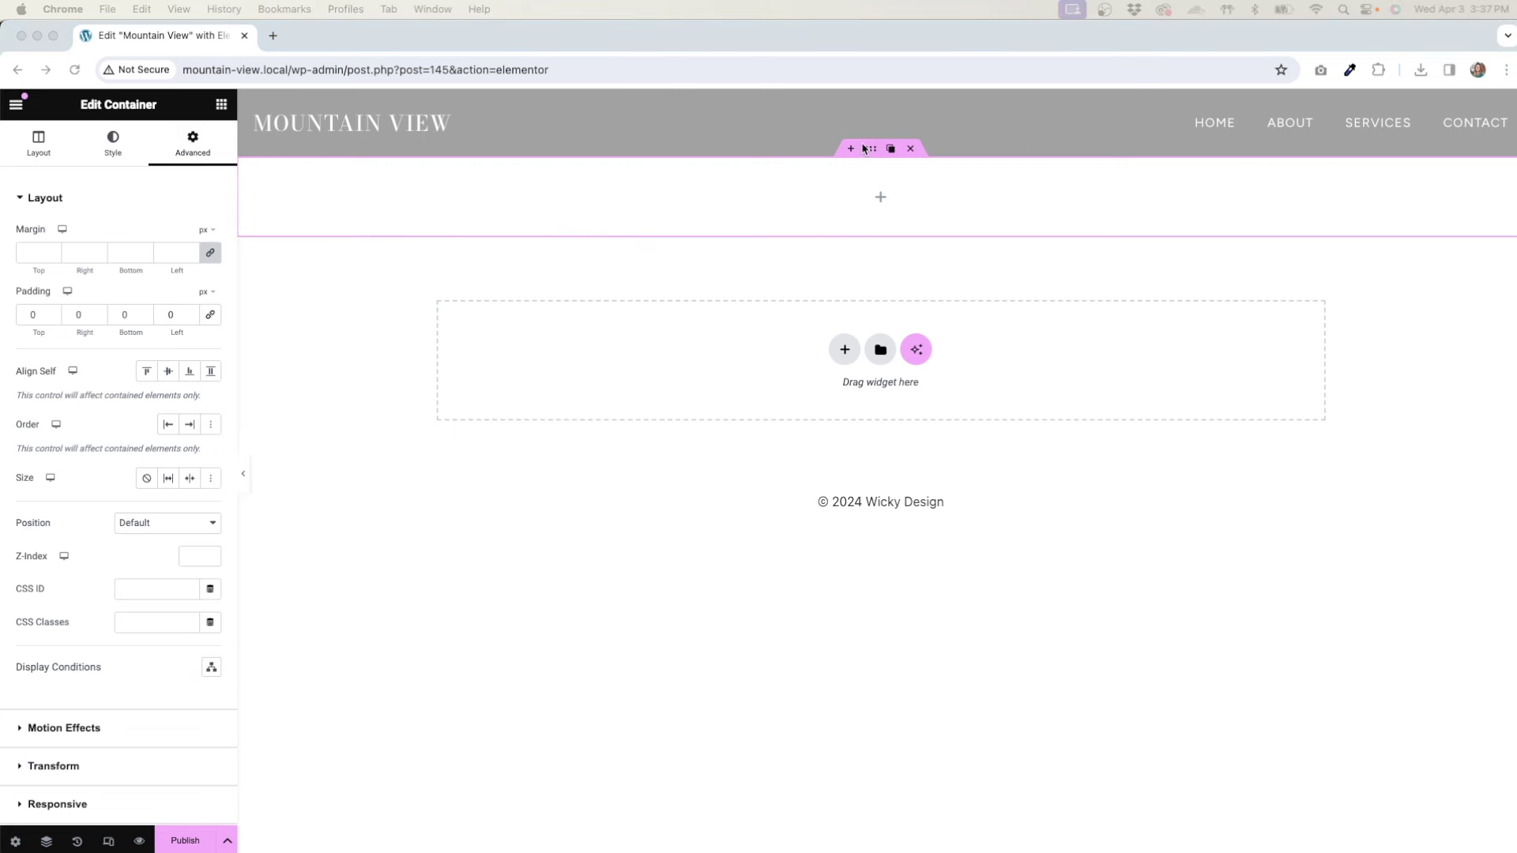
pyautogui.click(211, 253)
pyautogui.click(52, 256)
pyautogui.click(53, 256)
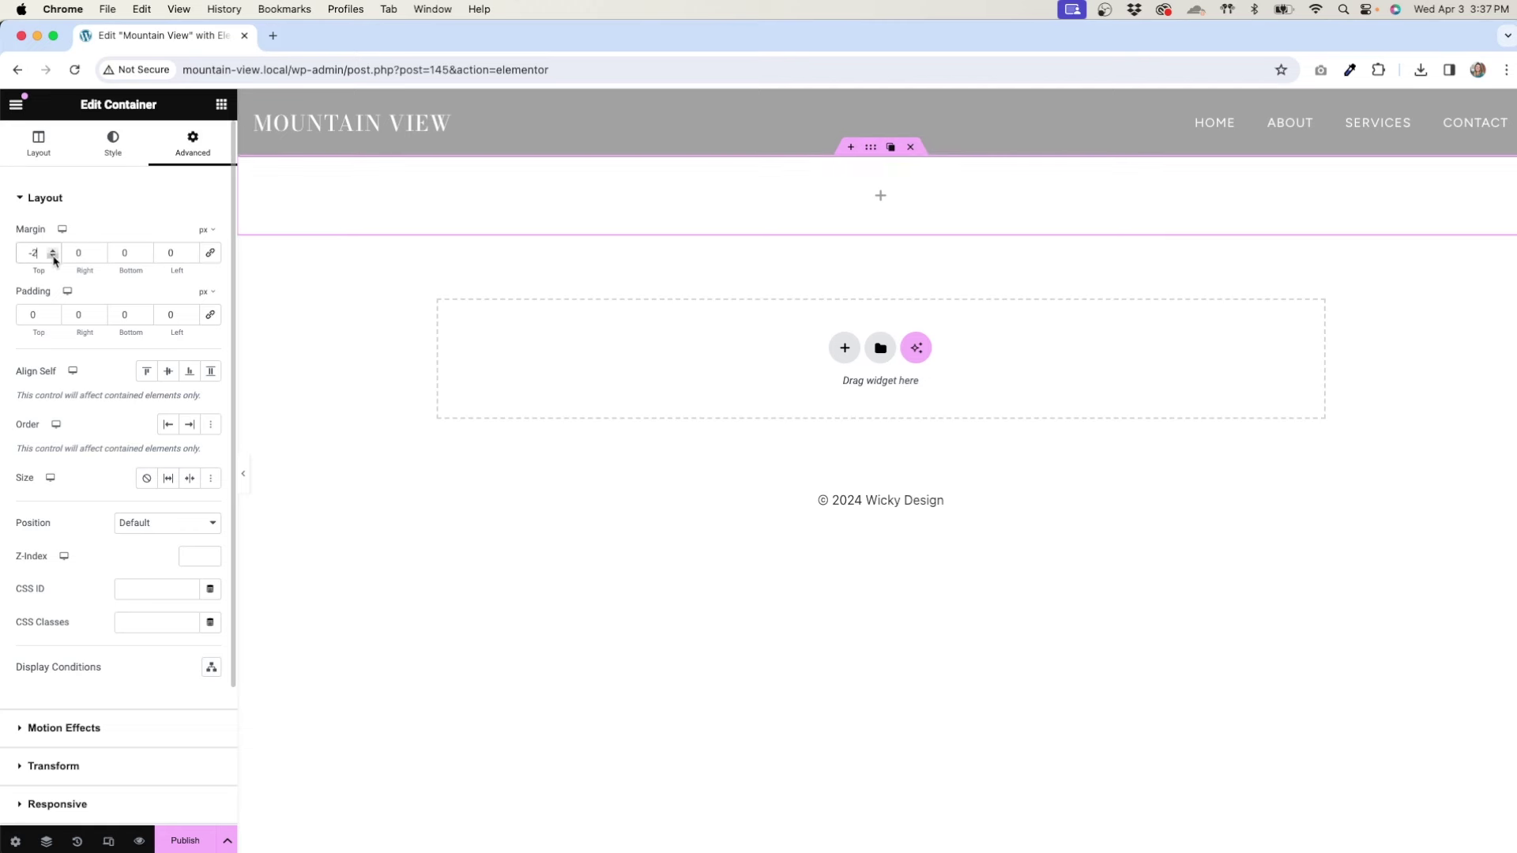
pyautogui.click(53, 255)
pyautogui.click(53, 256)
pyautogui.click(53, 256)
pyautogui.click(53, 256)
pyautogui.click(53, 256)
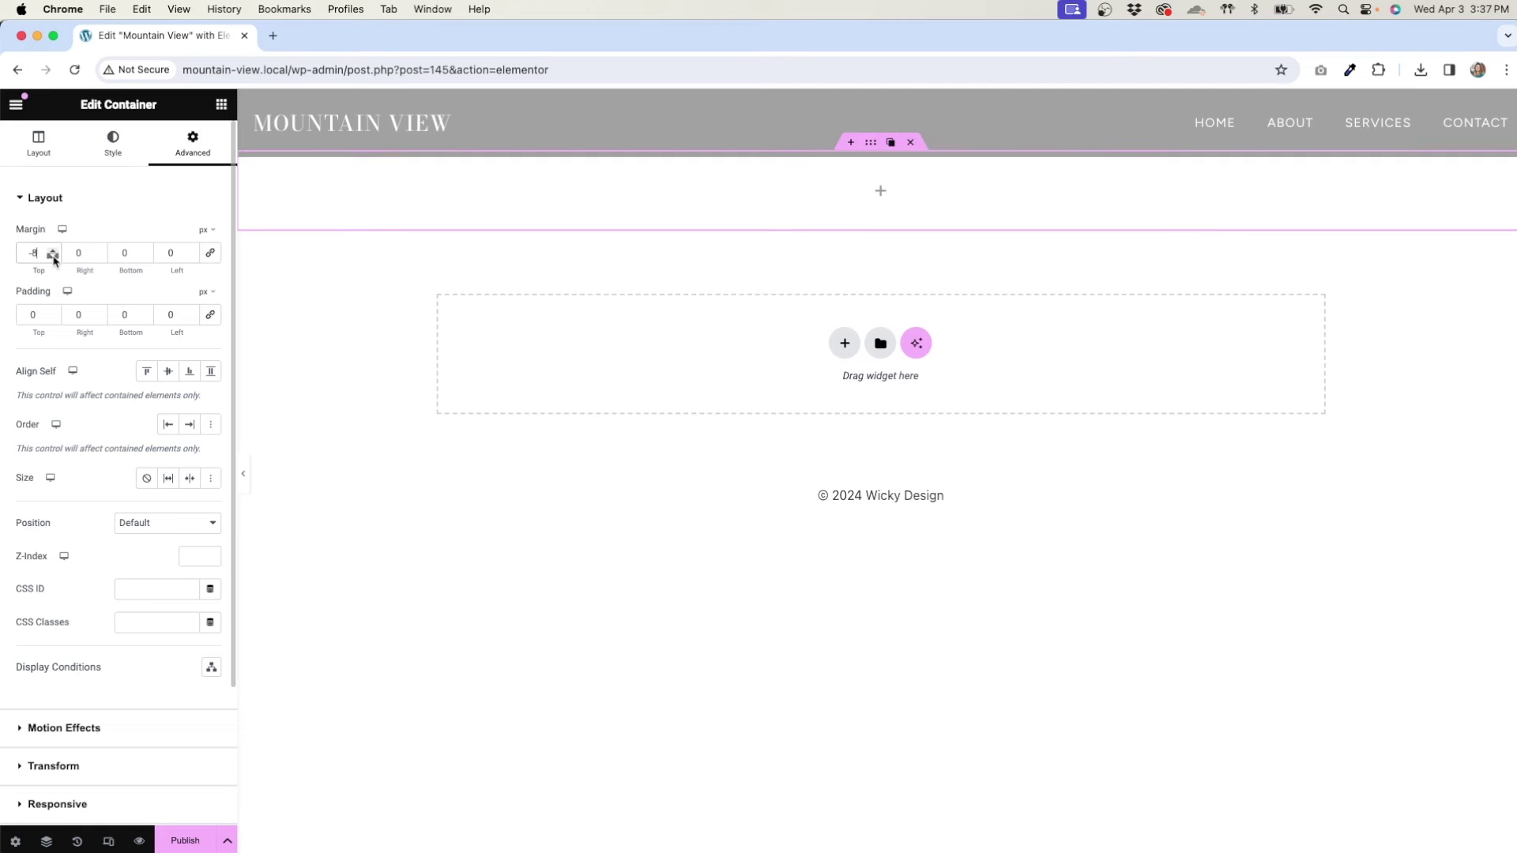
pyautogui.press('Left')
pyautogui.write('8')
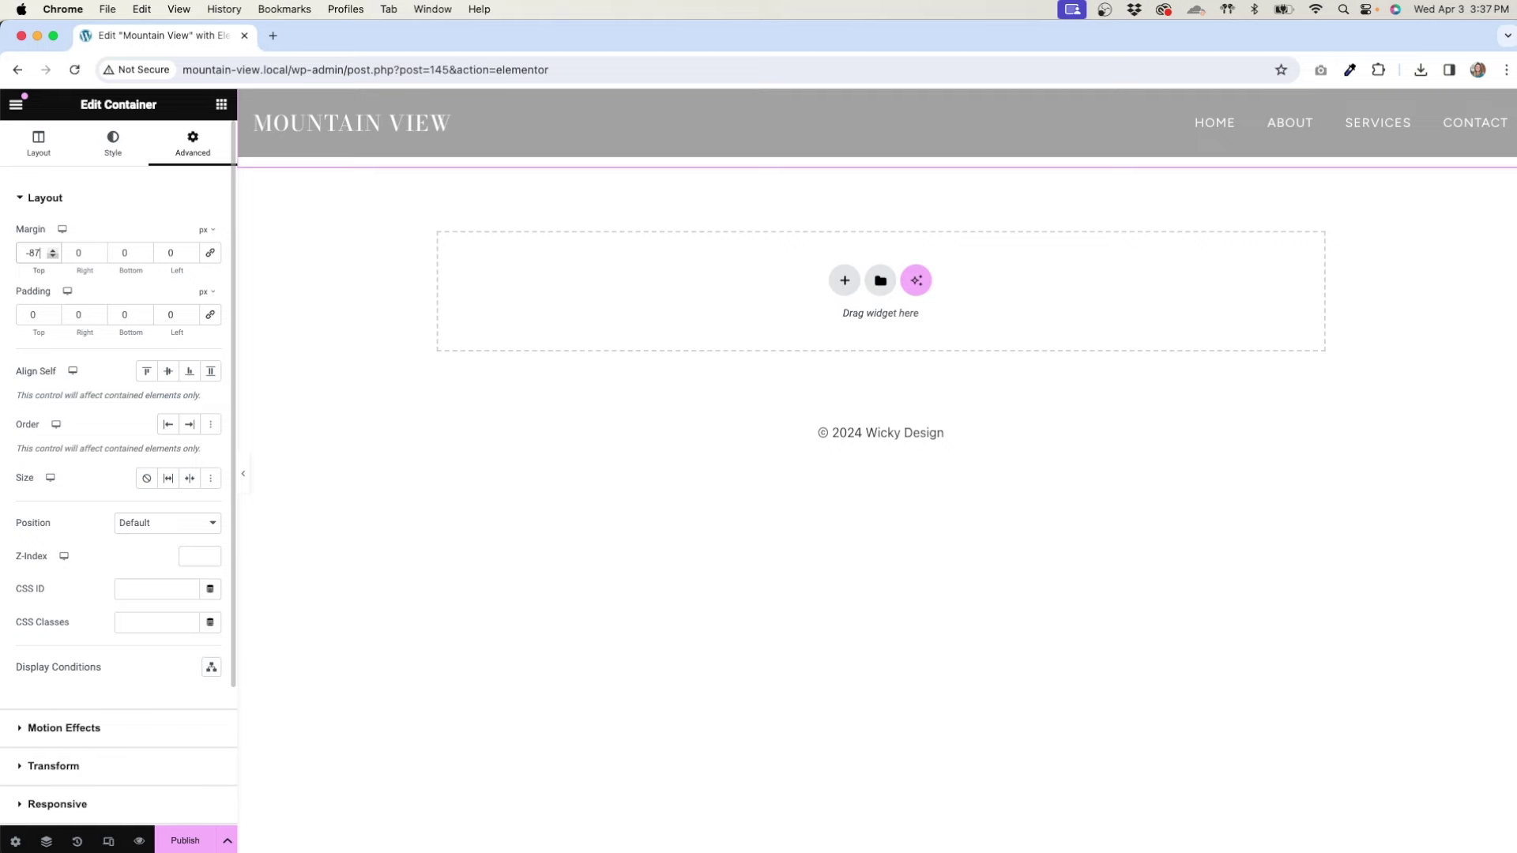
# - Save the page changes and clear the header's grey background colour
pyautogui.click(884, 109)
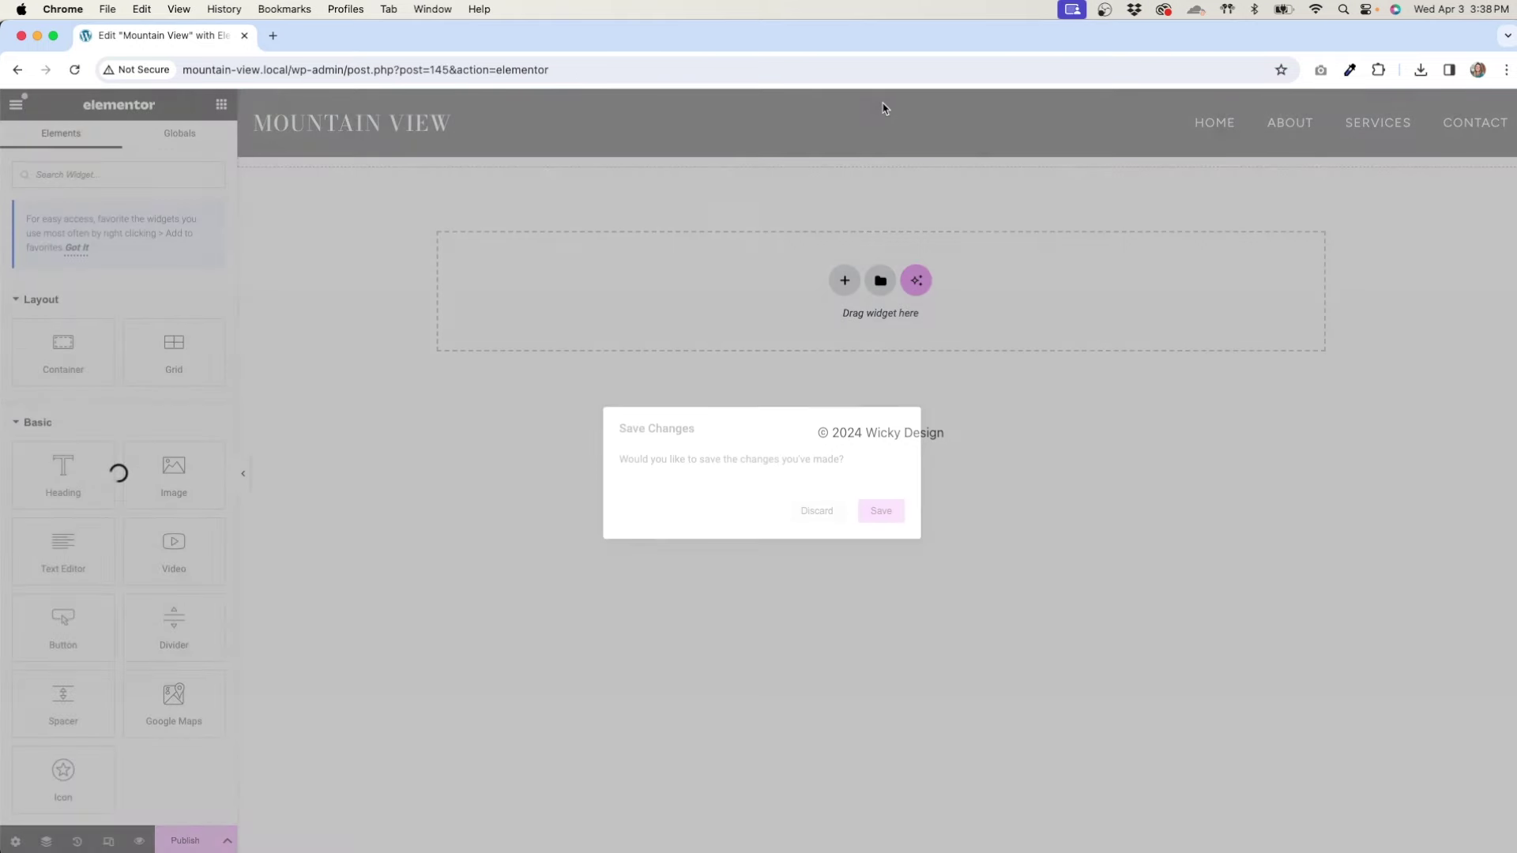
pyautogui.click(882, 511)
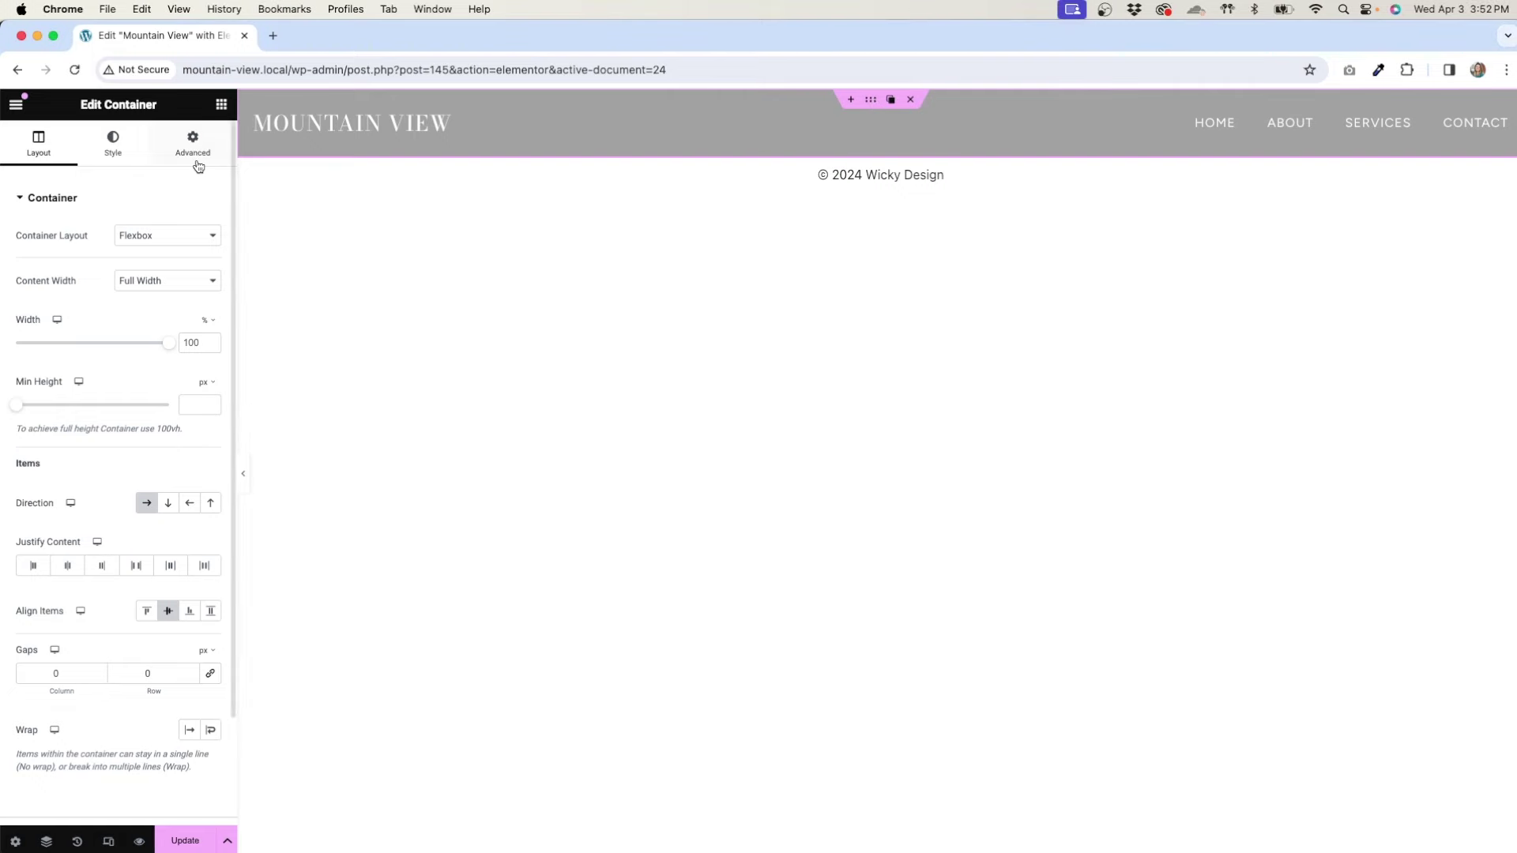
pyautogui.click(113, 142)
pyautogui.click(210, 304)
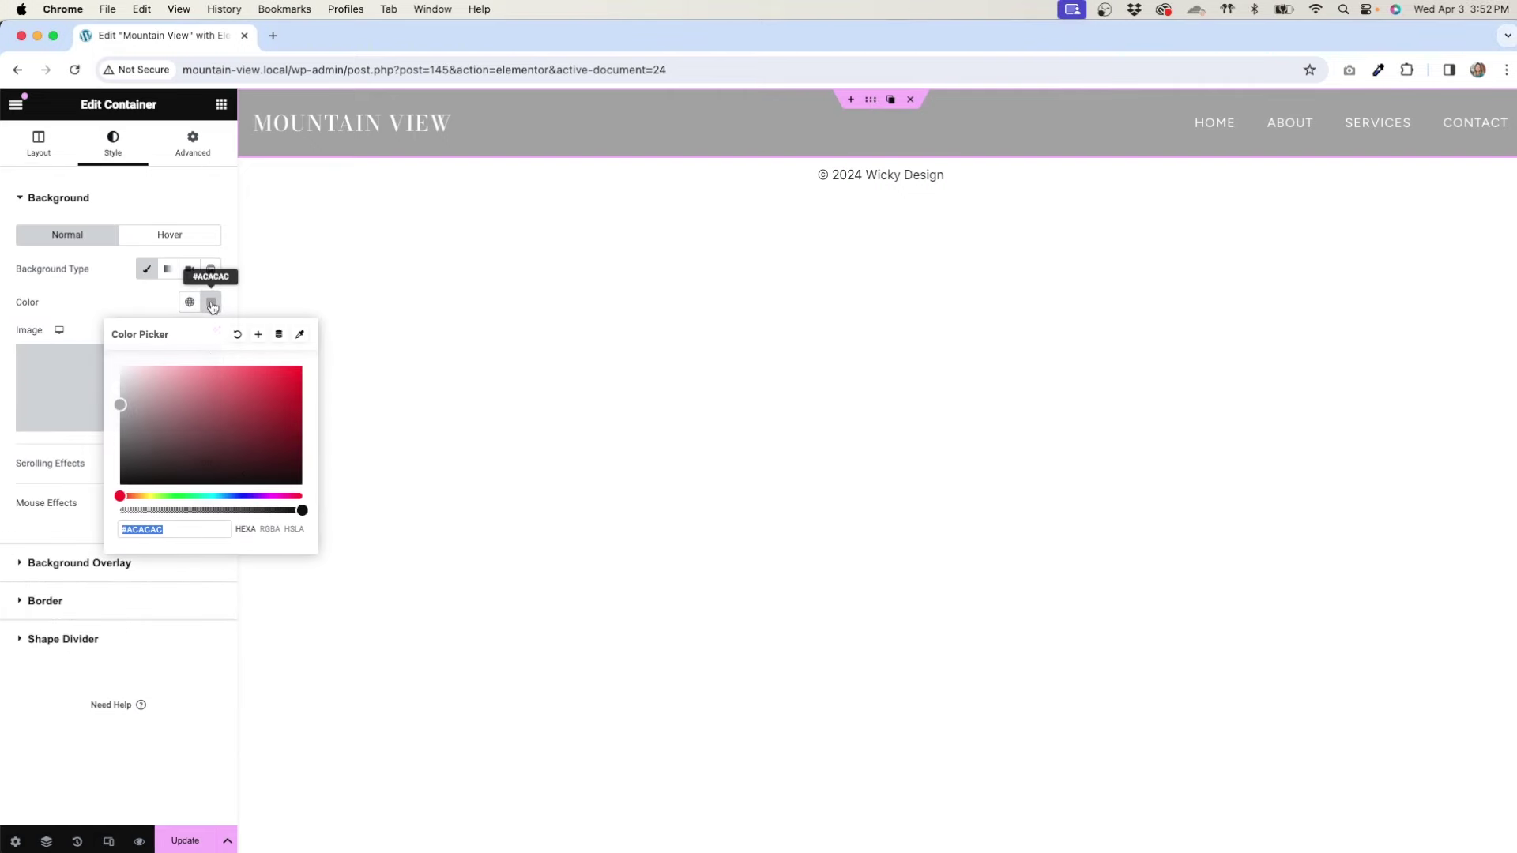
pyautogui.click(237, 335)
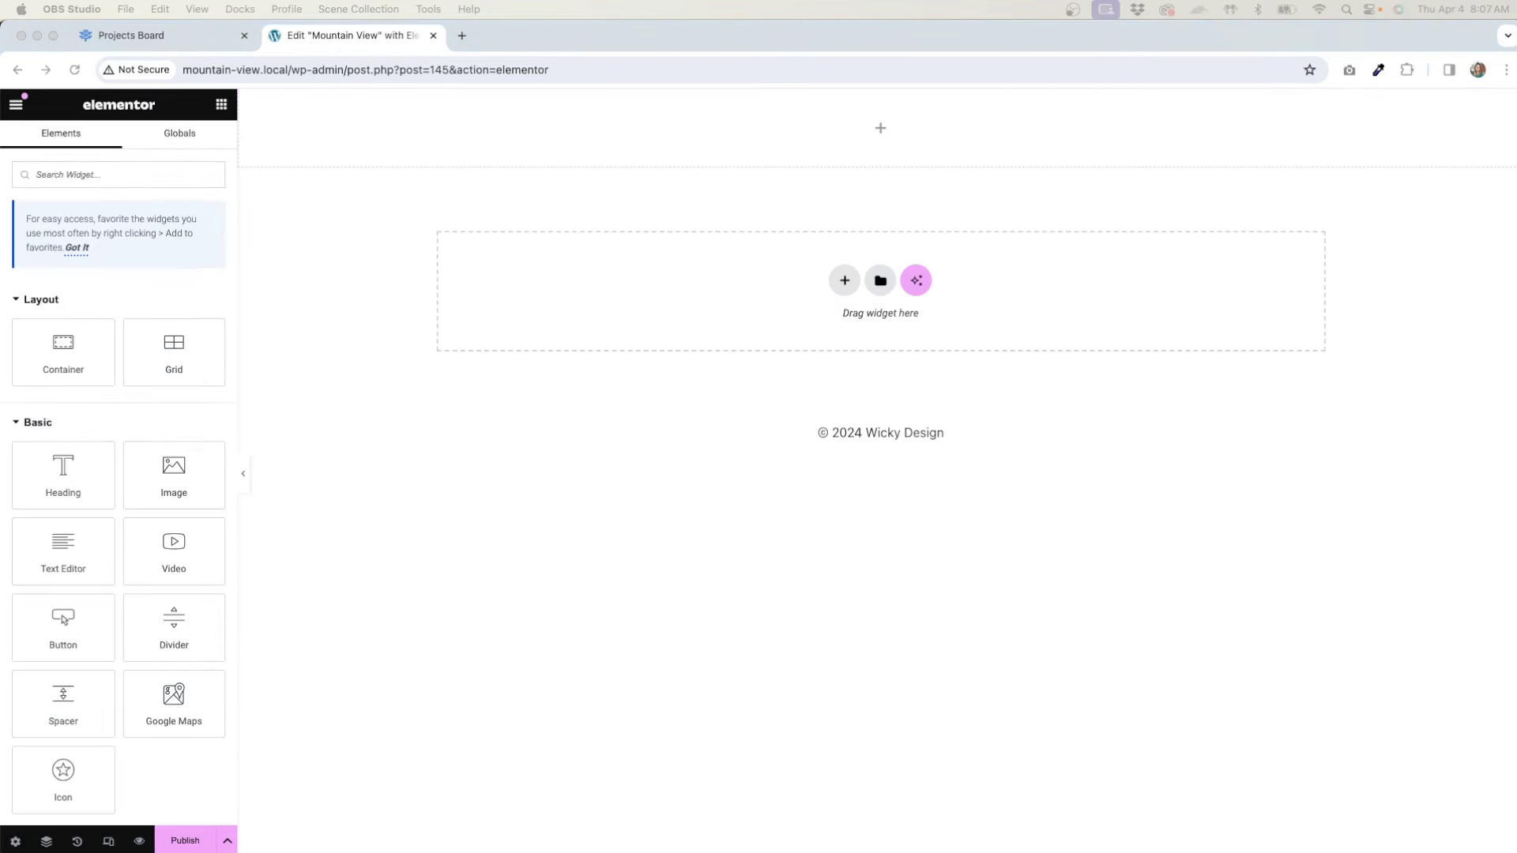
# - Rename the page's container to 'main container' in the Navigator
pyautogui.click(148, 842)
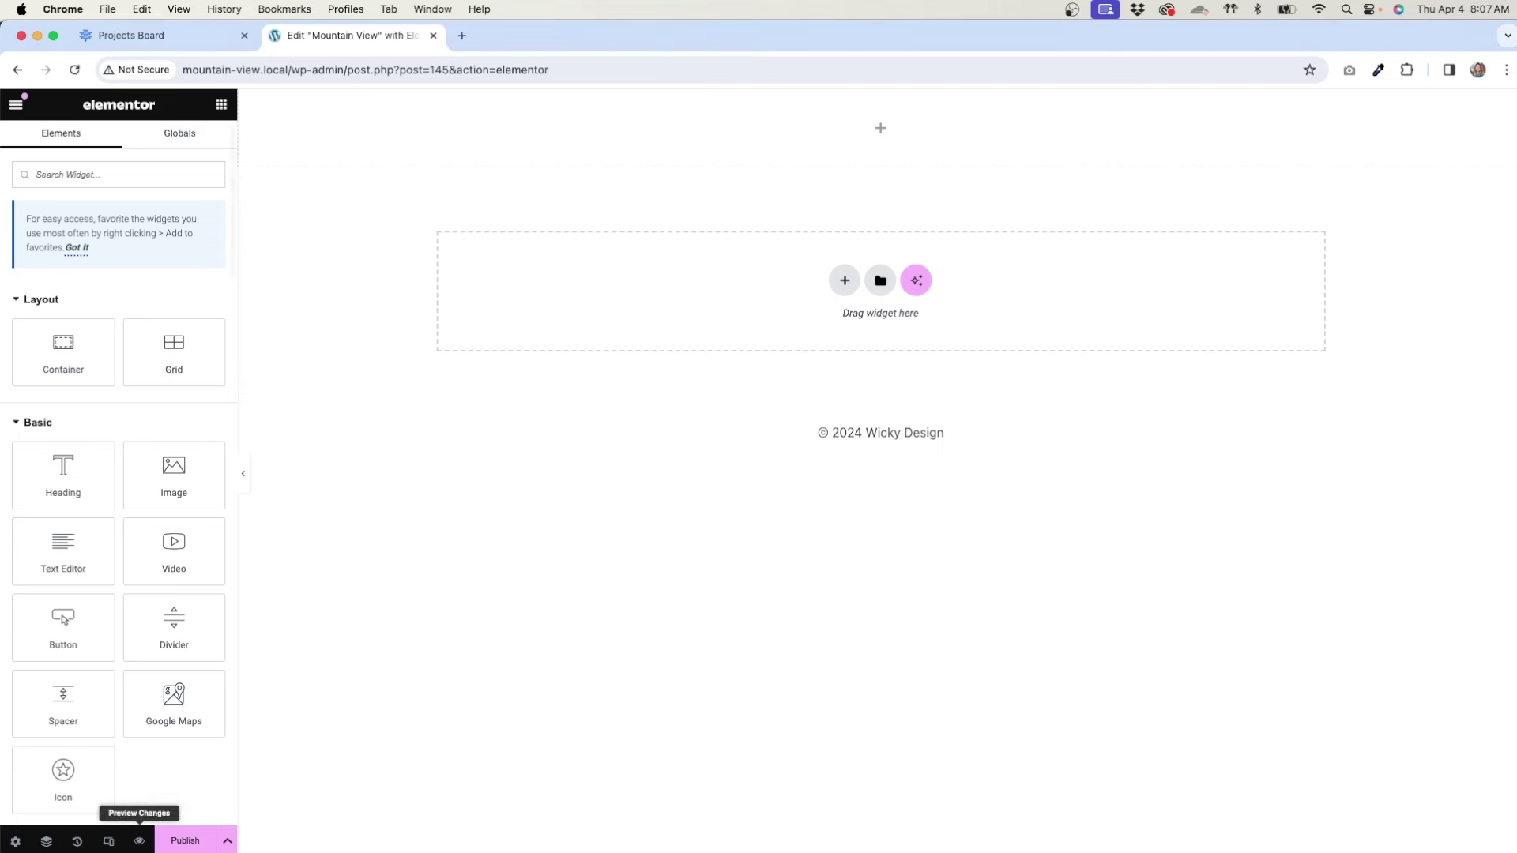
pyautogui.click(45, 842)
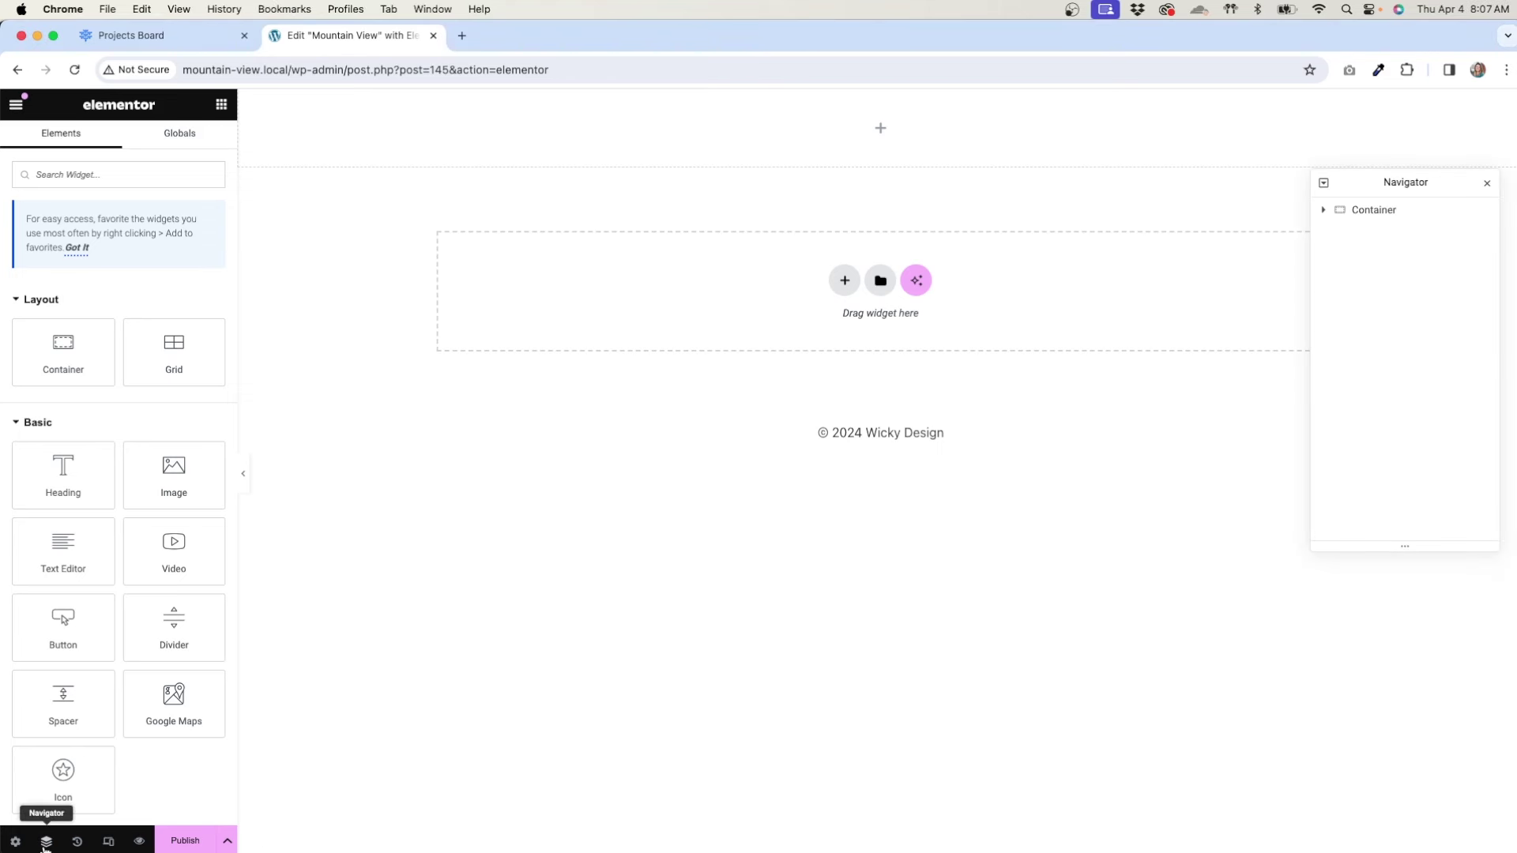
pyautogui.click(1379, 219)
pyautogui.doubleClick(1380, 217)
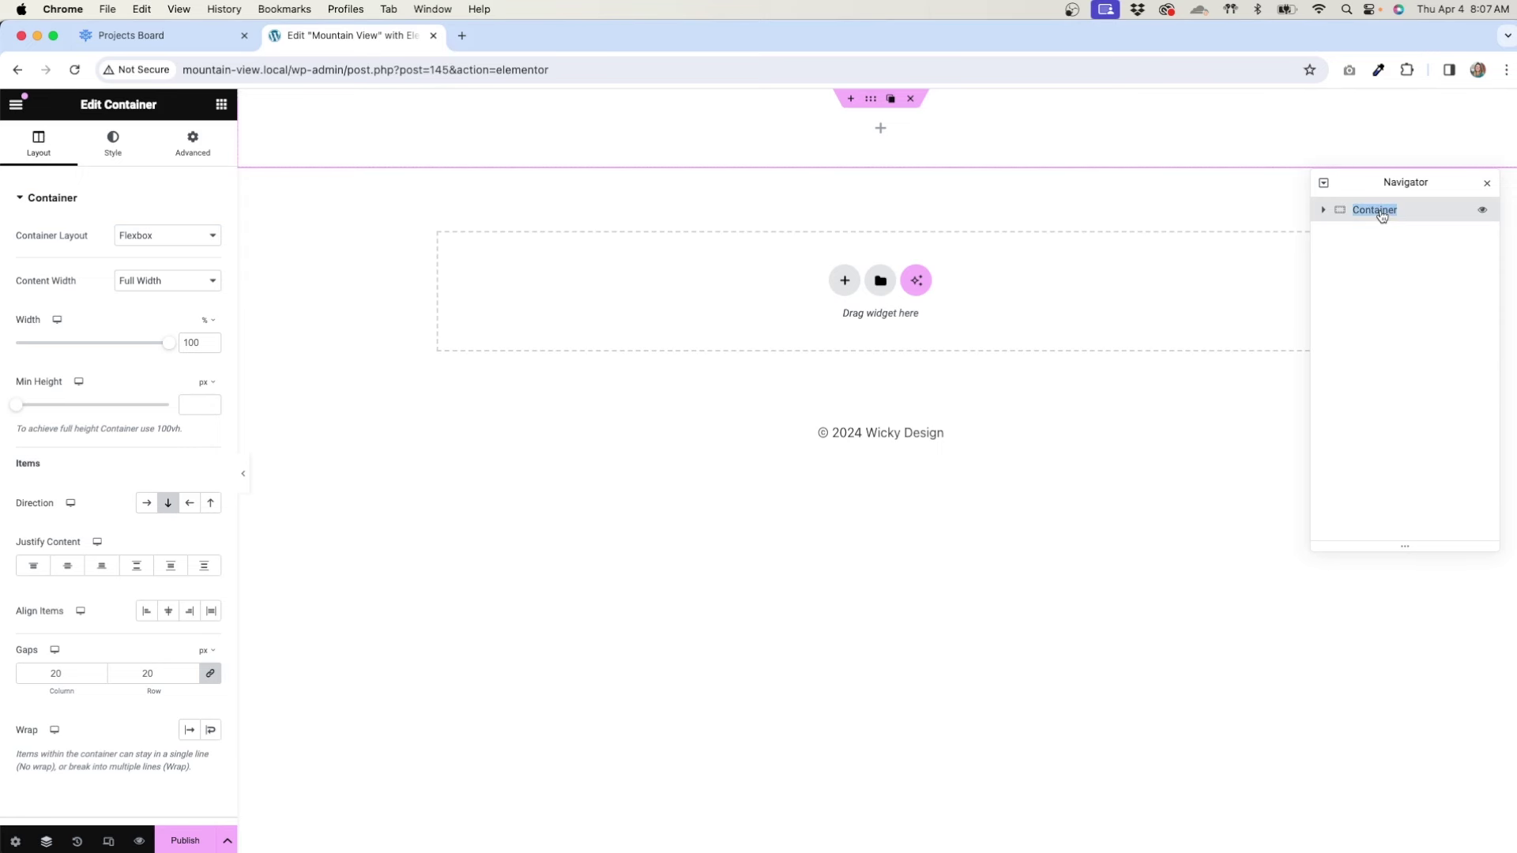
pyautogui.write('main container')
pyautogui.click(1406, 298)
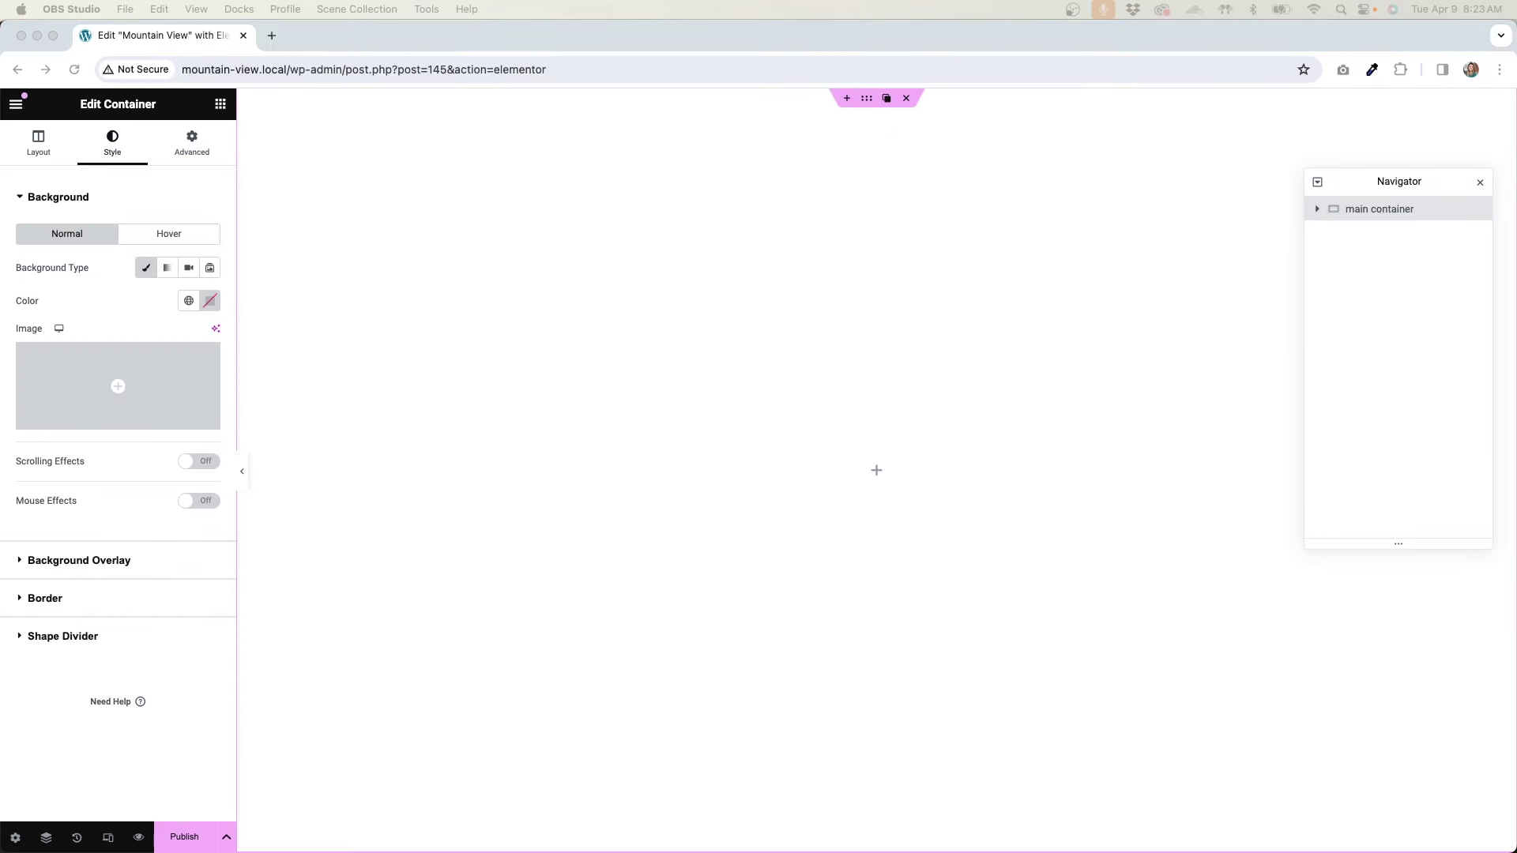
# - Set the red mountain image background1.jpg as the main container's background
pyautogui.click(113, 158)
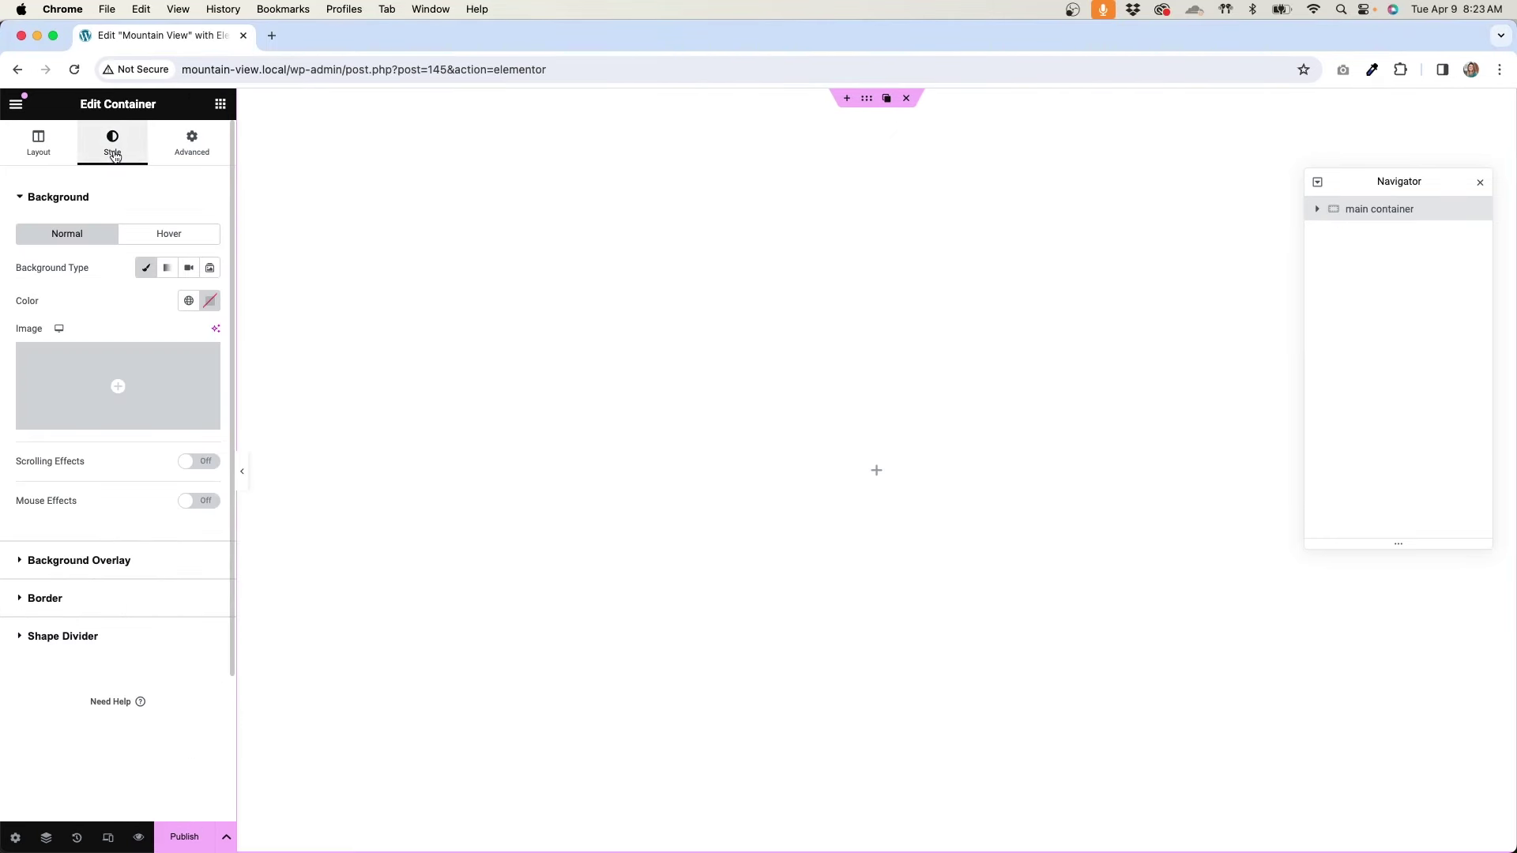
pyautogui.click(156, 372)
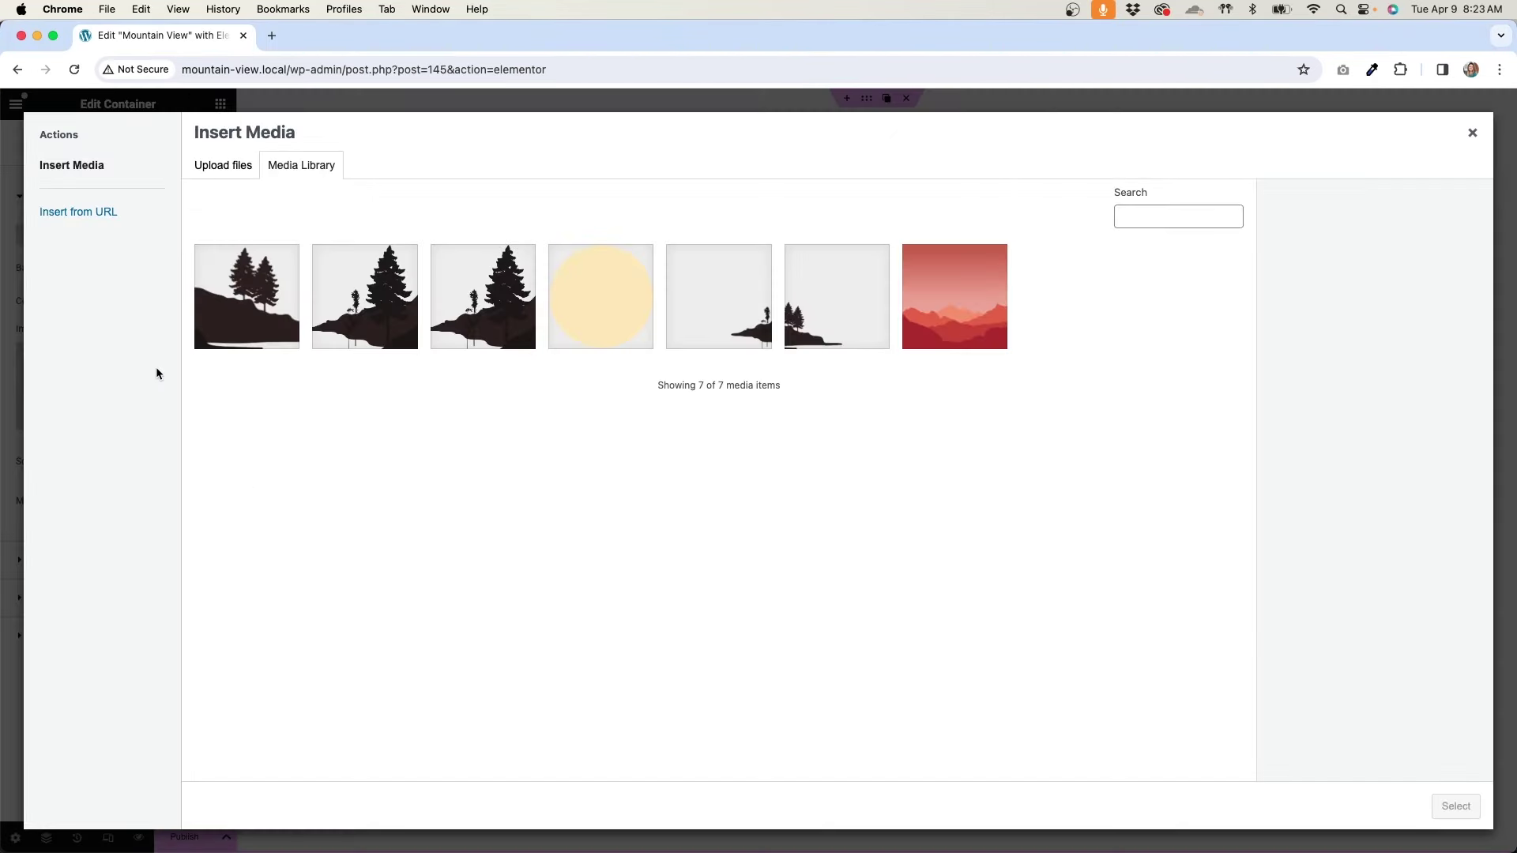
pyautogui.click(991, 325)
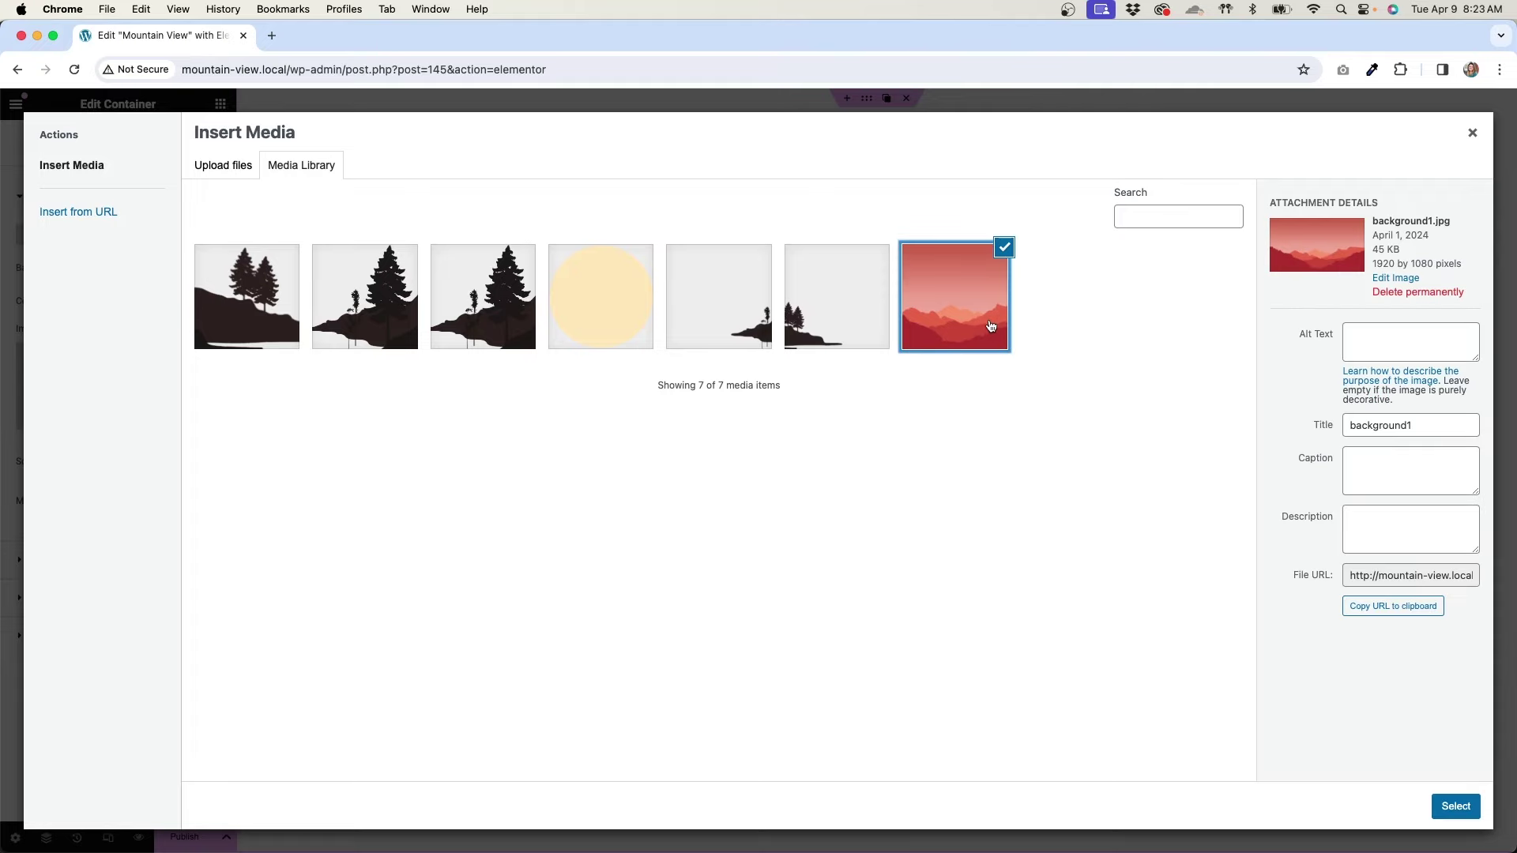
pyautogui.click(1470, 812)
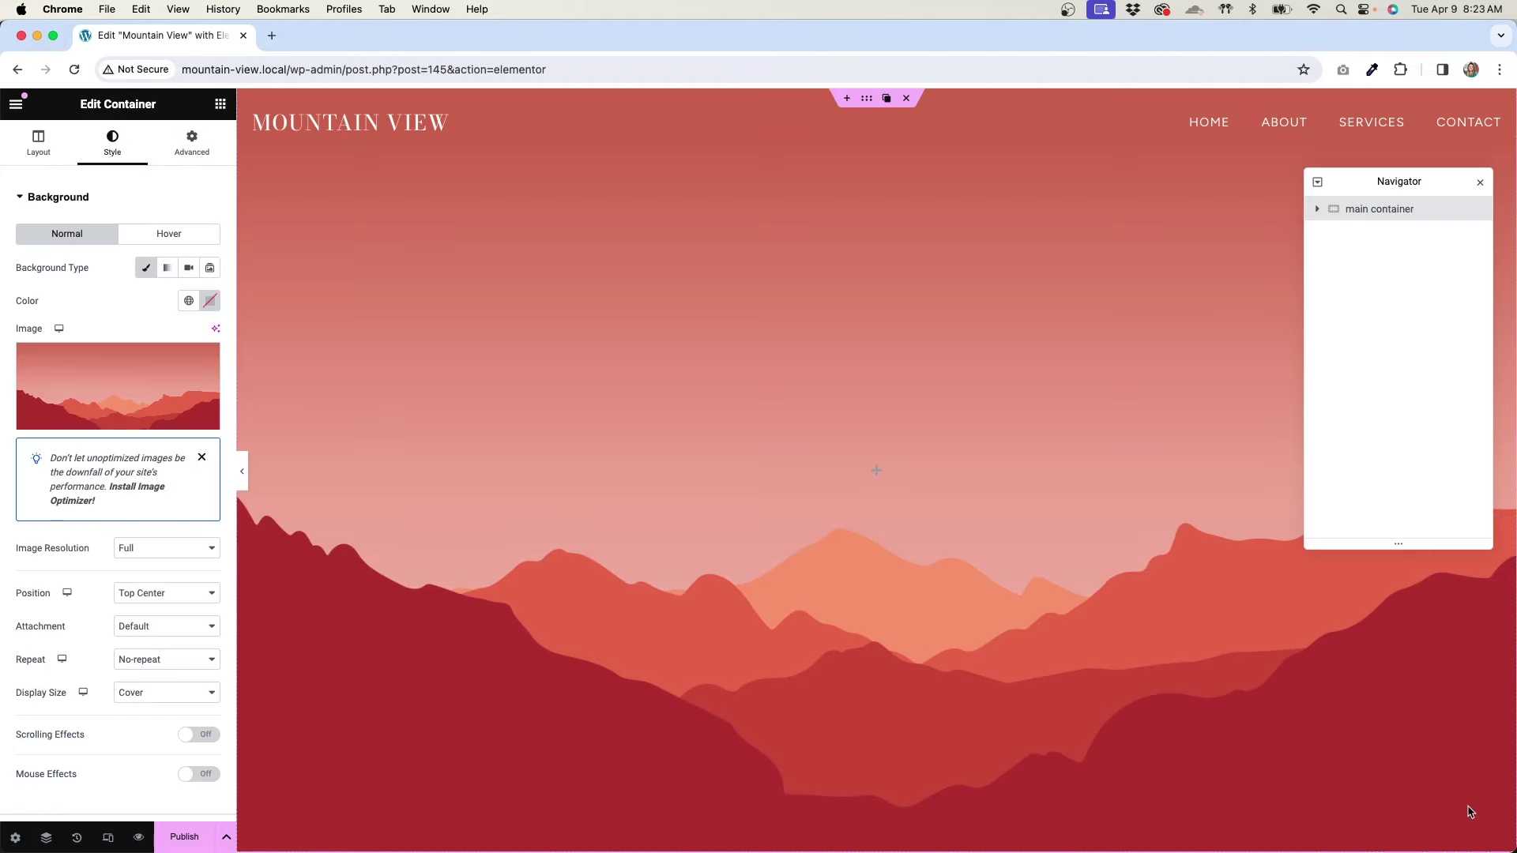
# - Set the background to Top Center position, No-repeat and Cover size
pyautogui.click(161, 597)
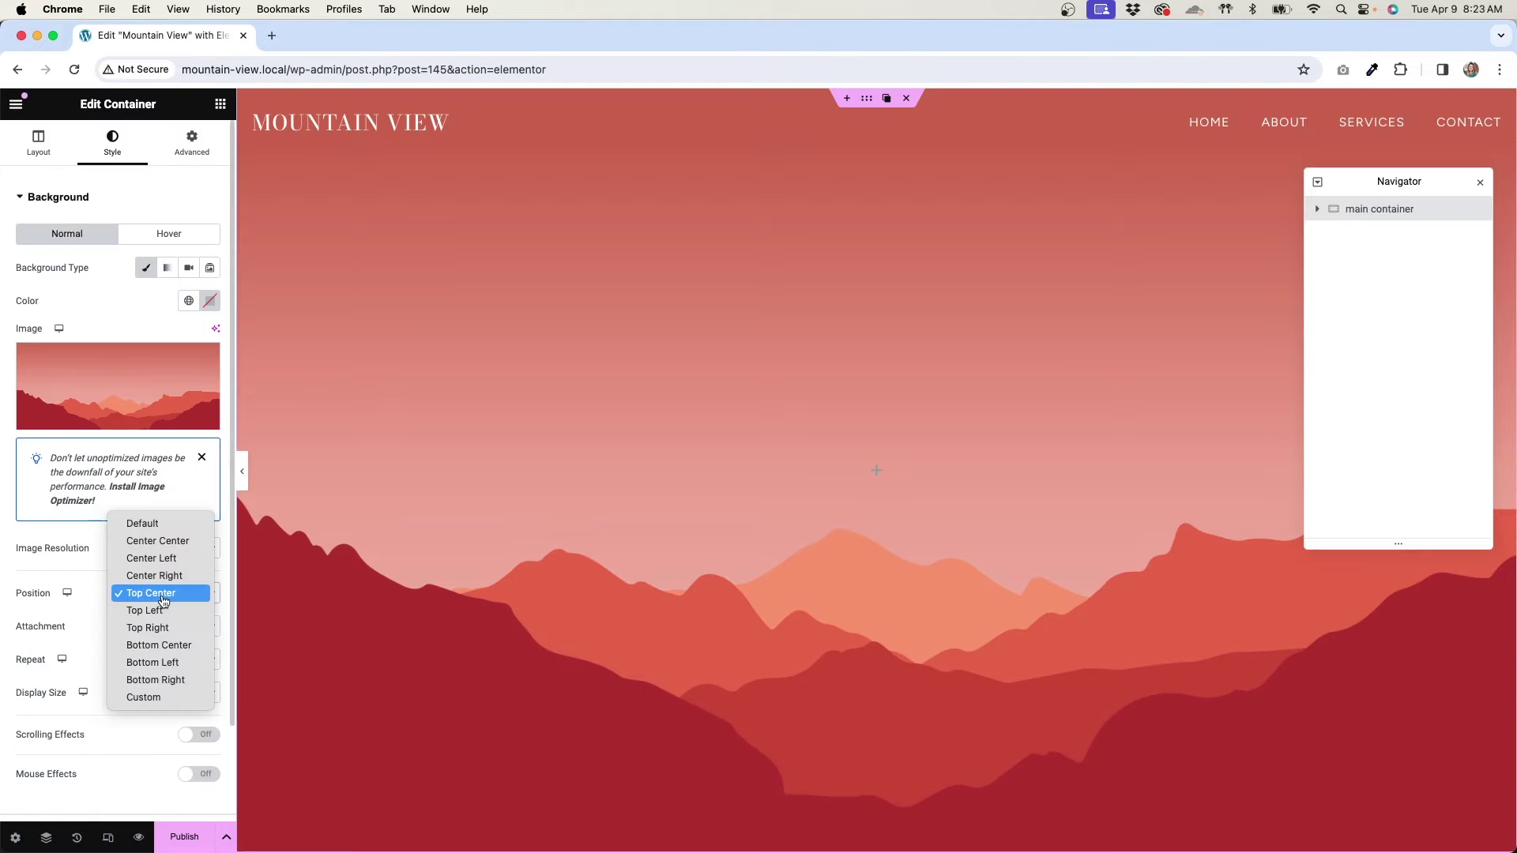
pyautogui.click(163, 594)
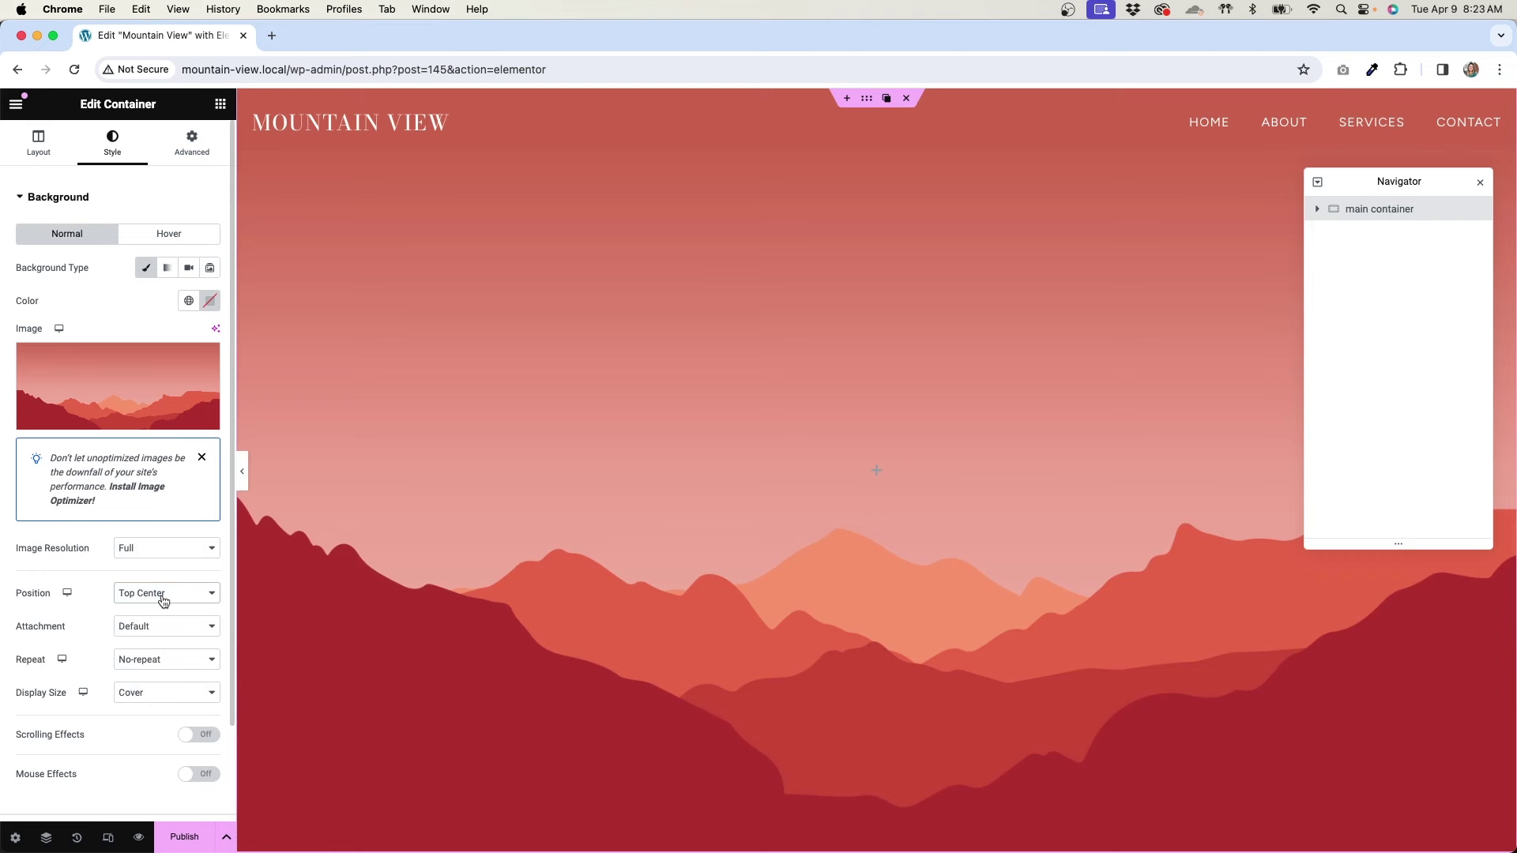
pyautogui.click(173, 664)
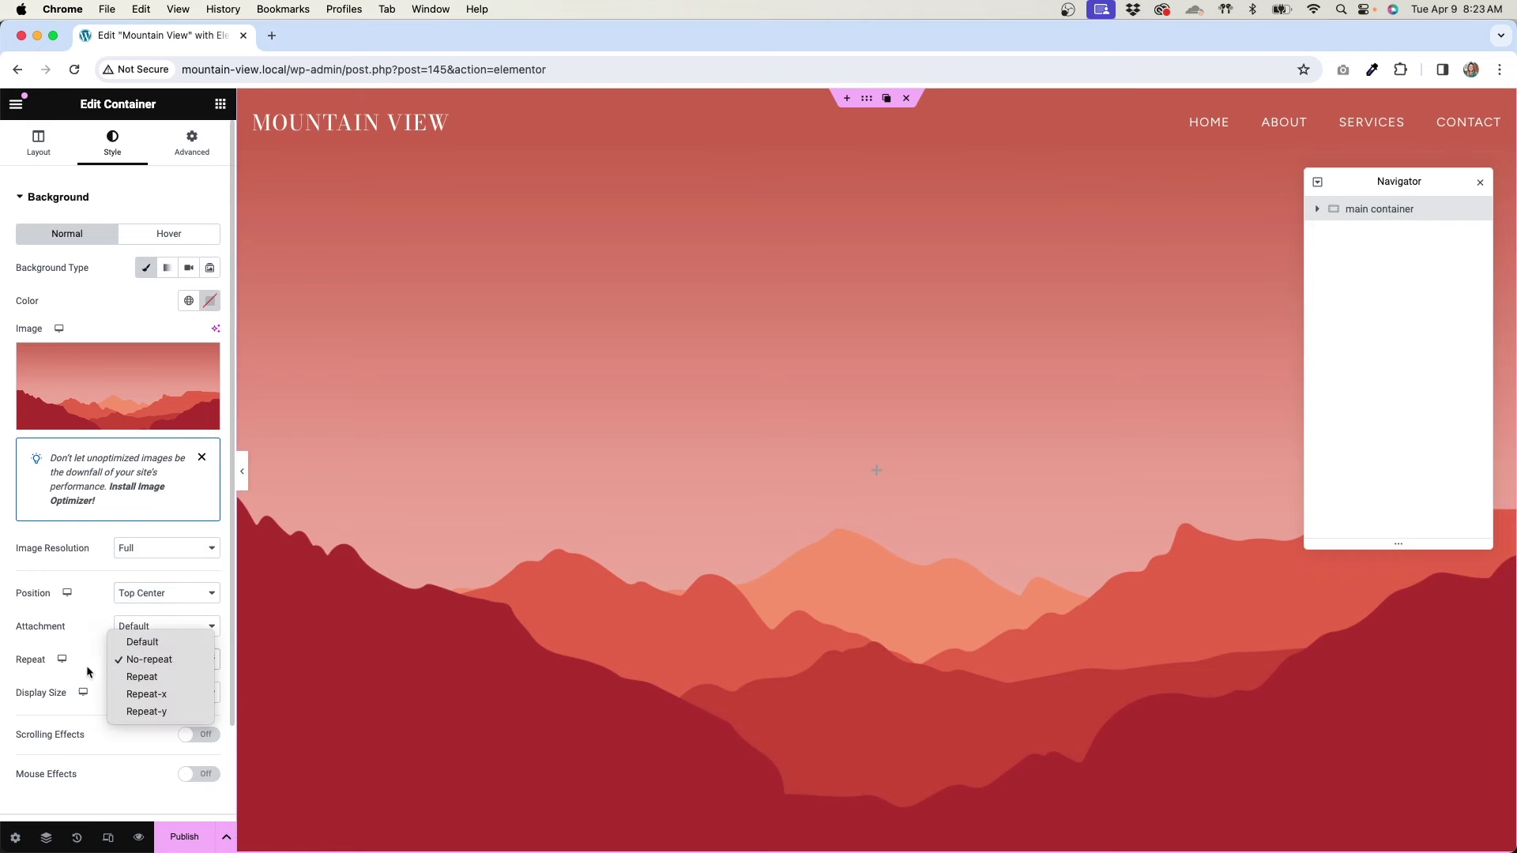
pyautogui.click(158, 659)
pyautogui.click(163, 703)
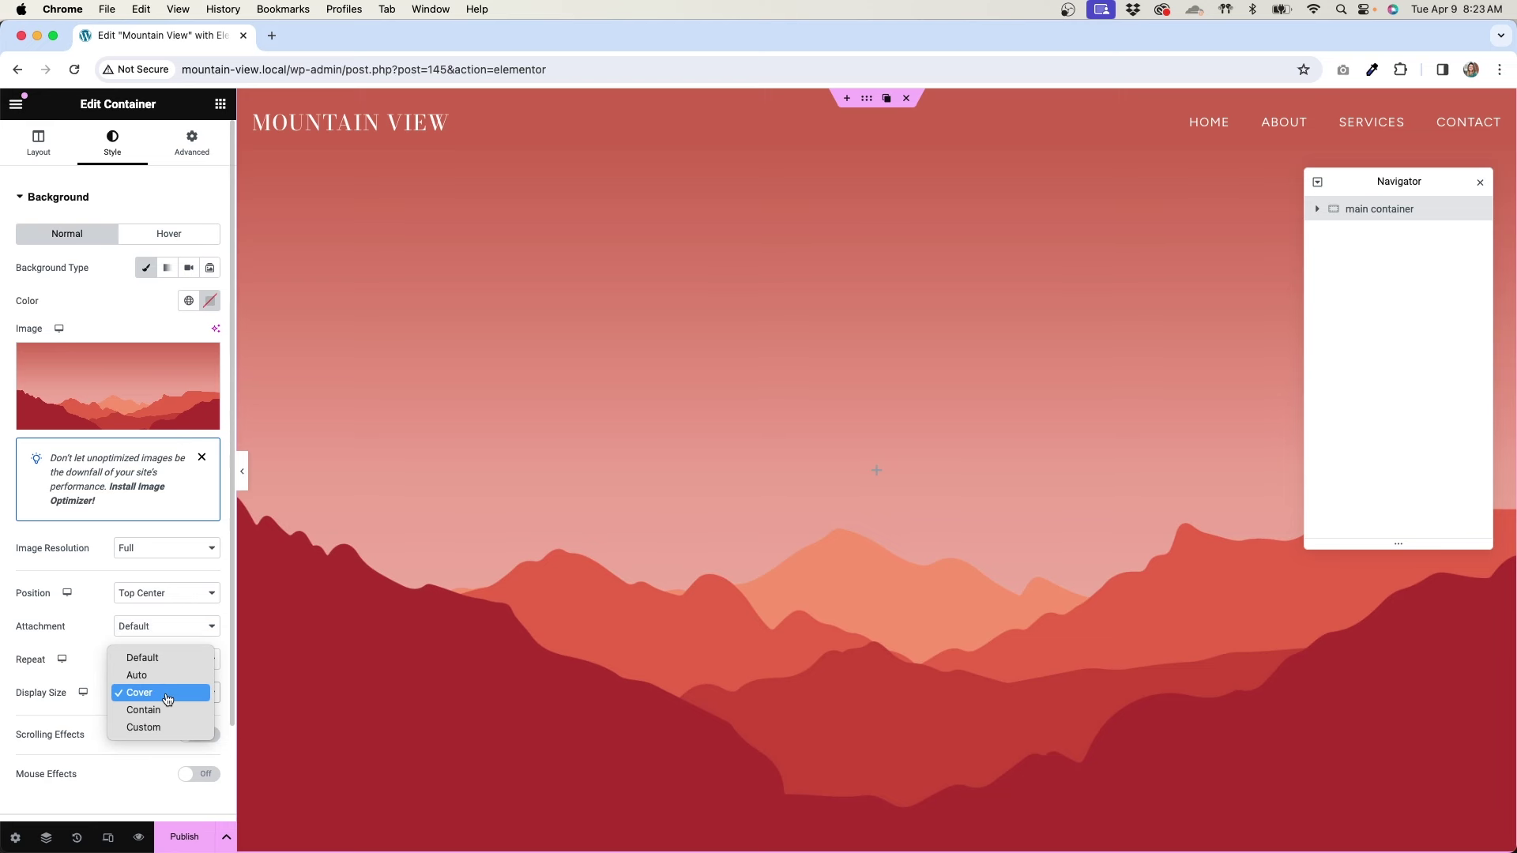
pyautogui.click(167, 700)
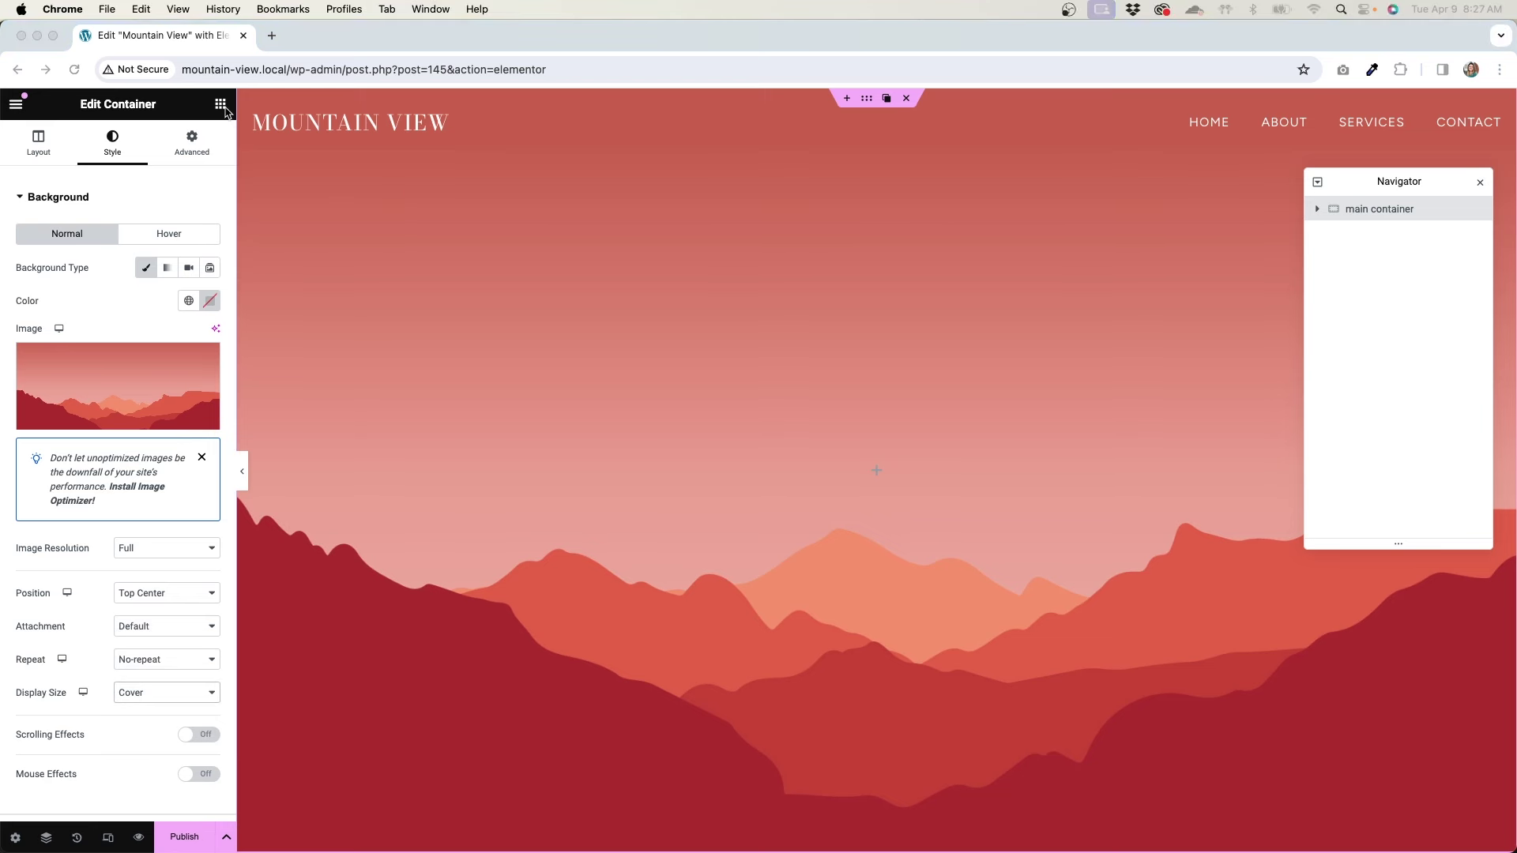
pyautogui.click(220, 104)
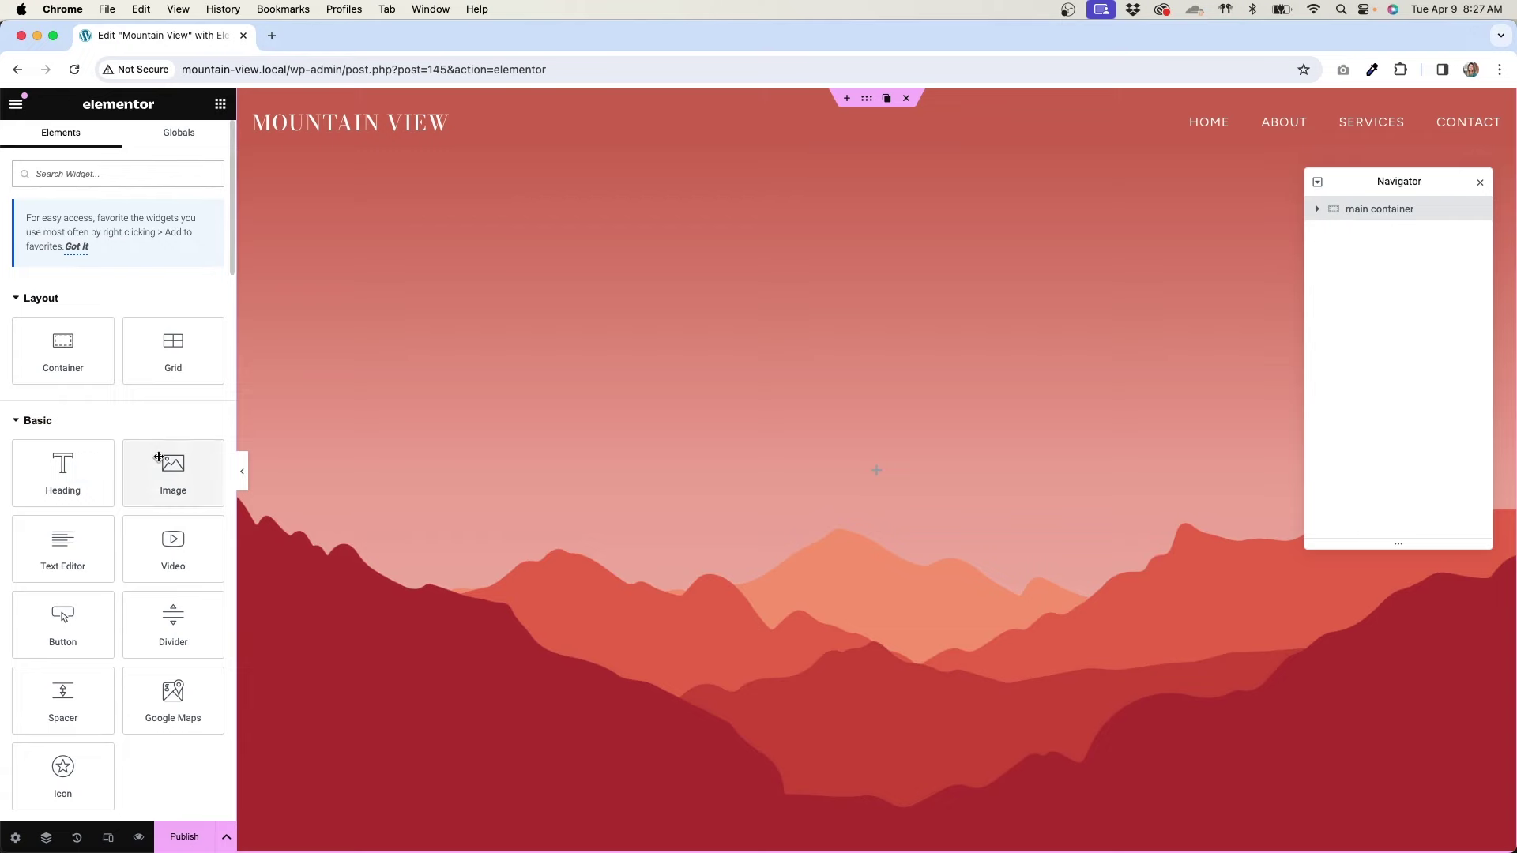
# - Add the tree silhouette image to the main container at 60% width
pyautogui.moveTo(159, 457); pyautogui.dragTo(535, 595)
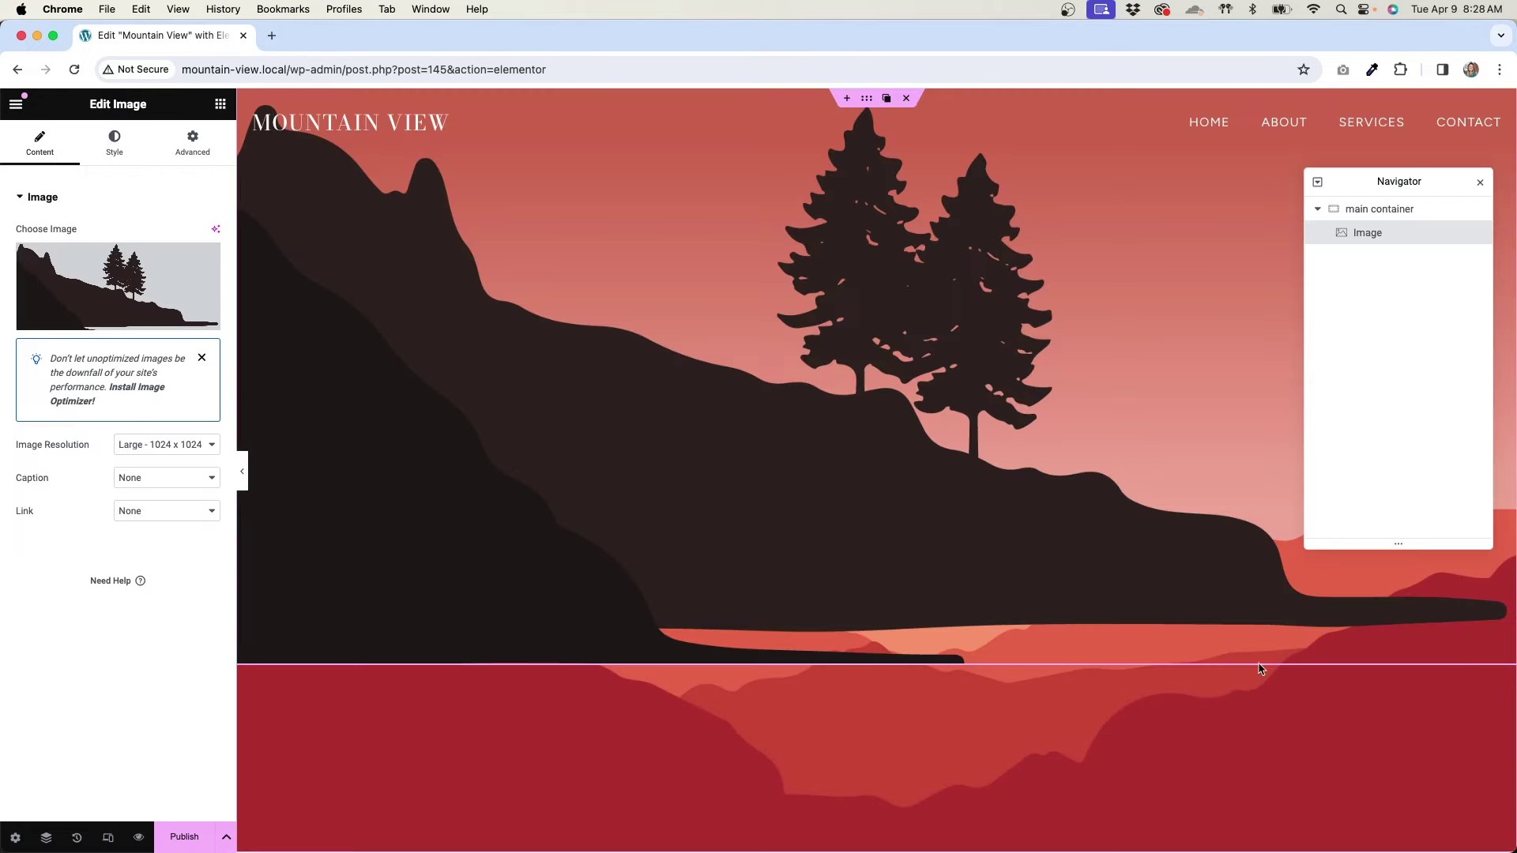
pyautogui.click(114, 143)
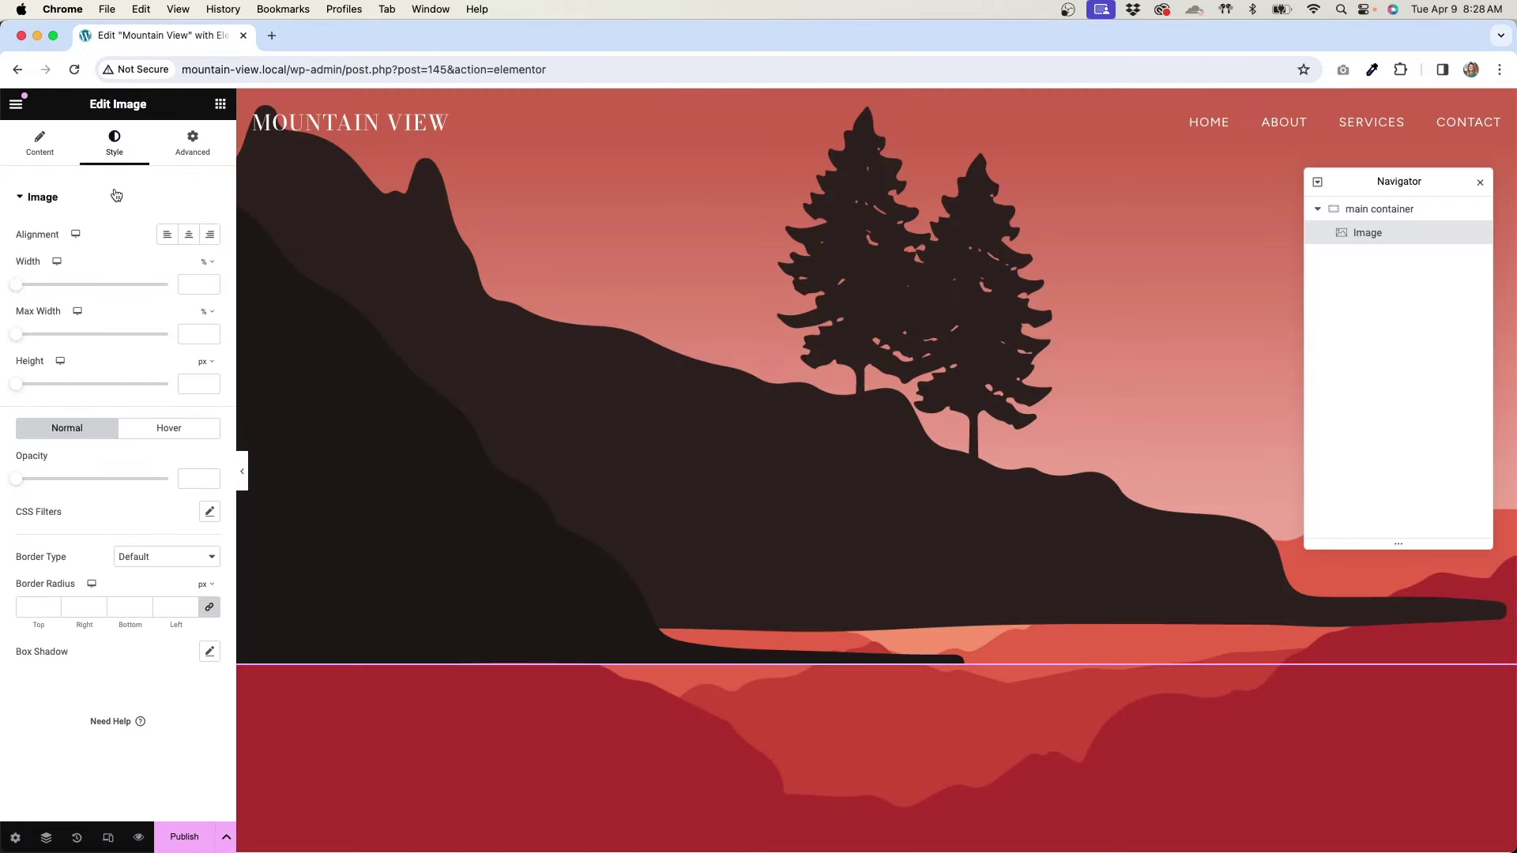
pyautogui.click(198, 283)
pyautogui.write('60')
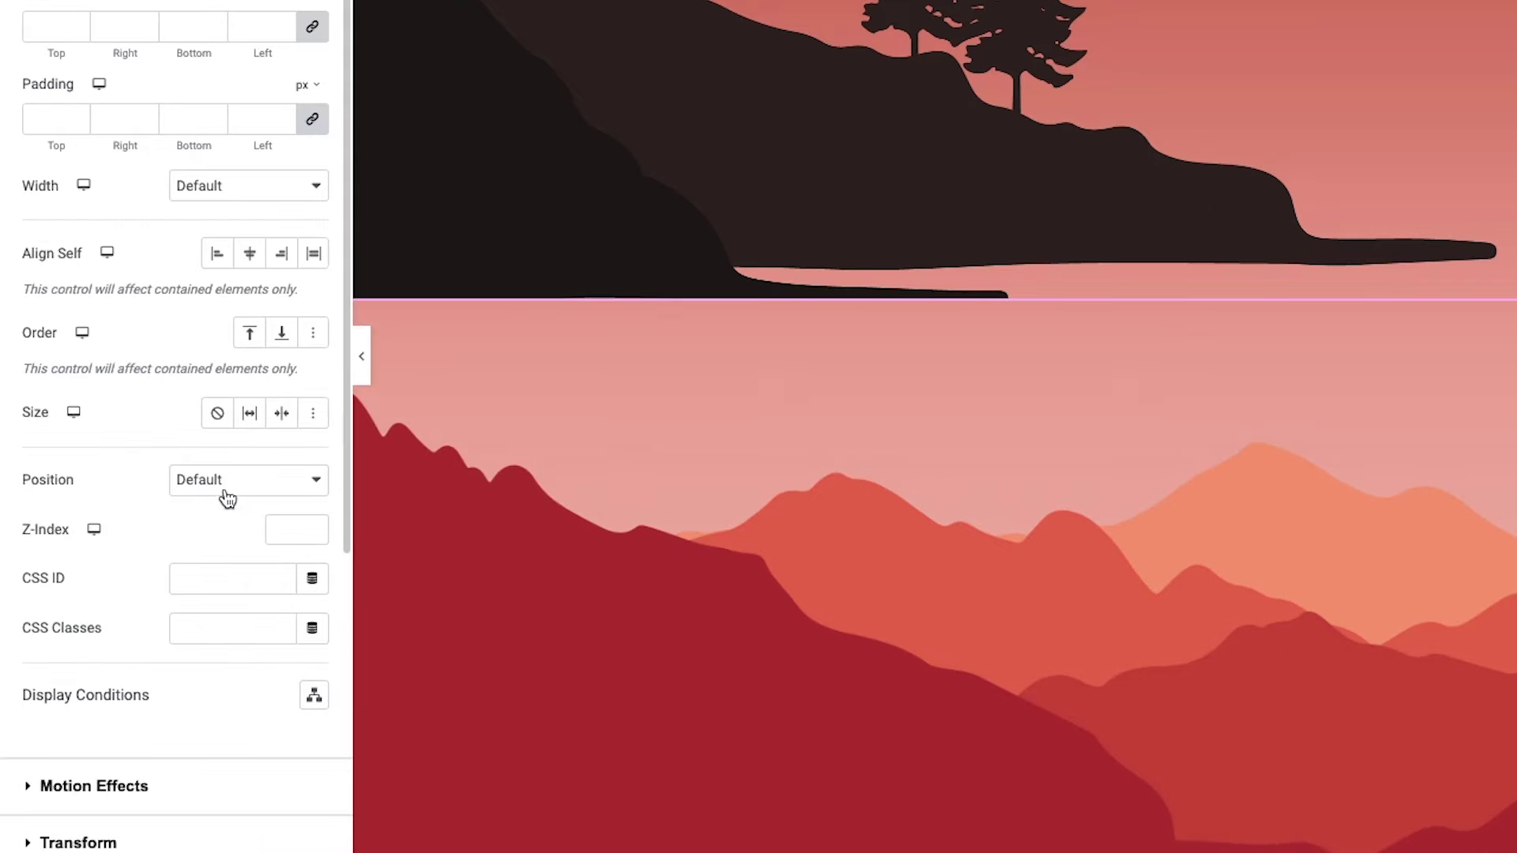
# - Position the trees image absolutely at the container bottom with a -93 px offset
pyautogui.click(152, 560)
pyautogui.click(229, 515)
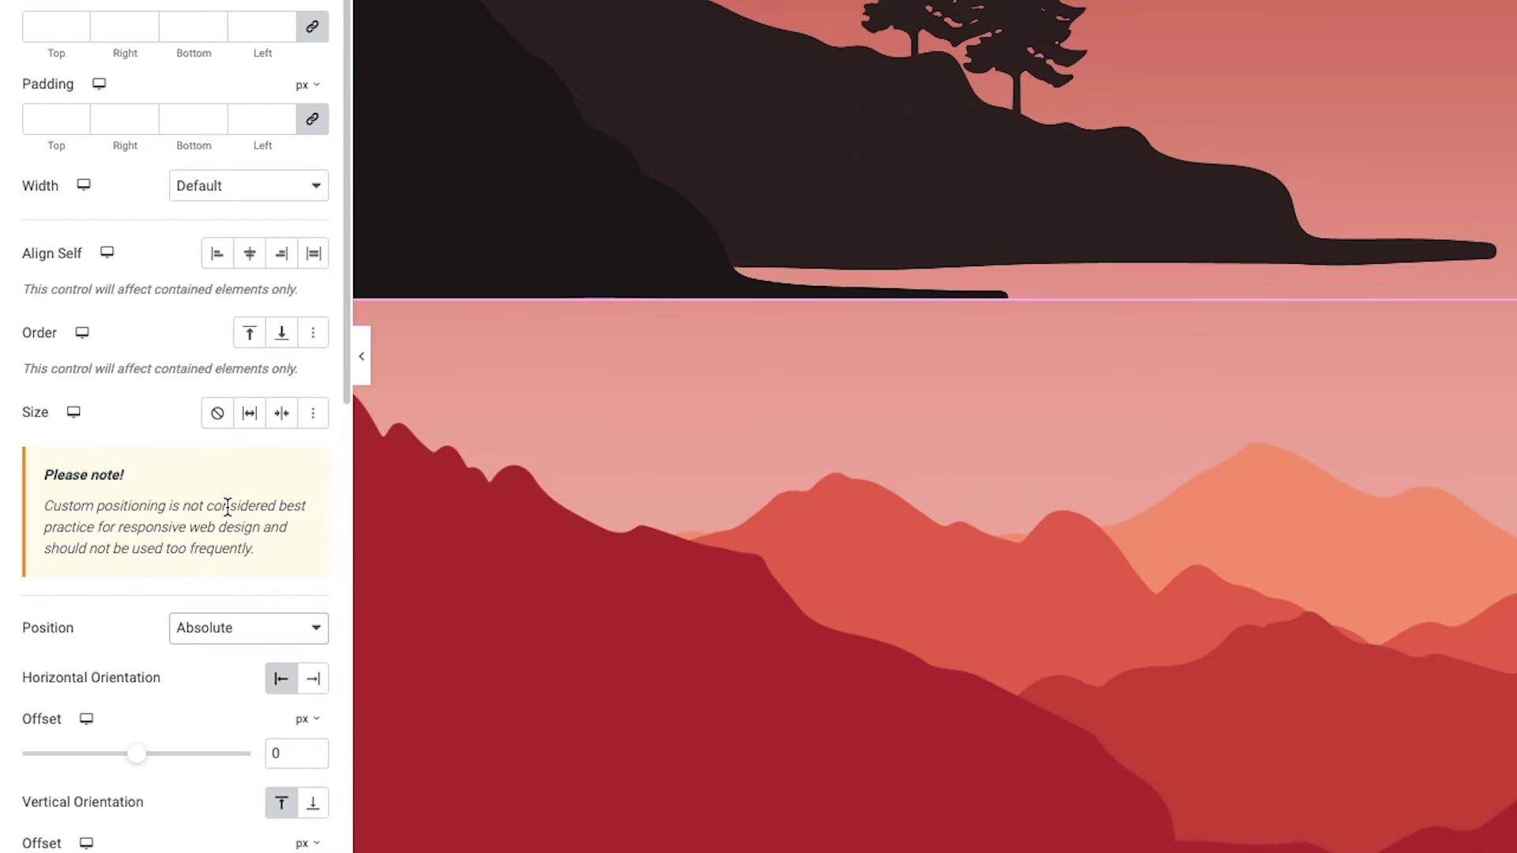
pyautogui.scroll(-4, 227, 510)
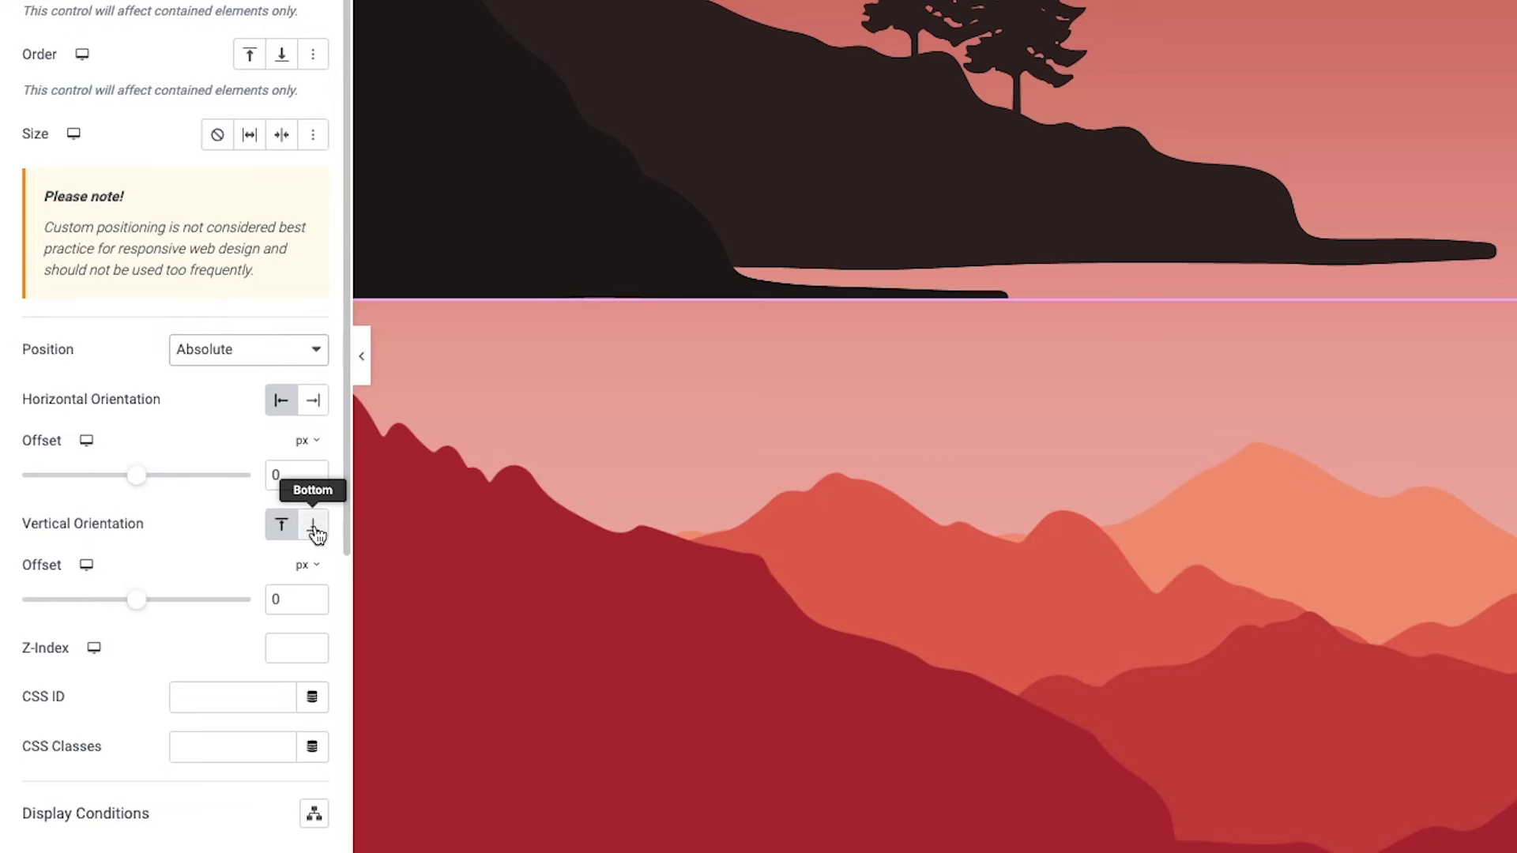
pyautogui.click(312, 526)
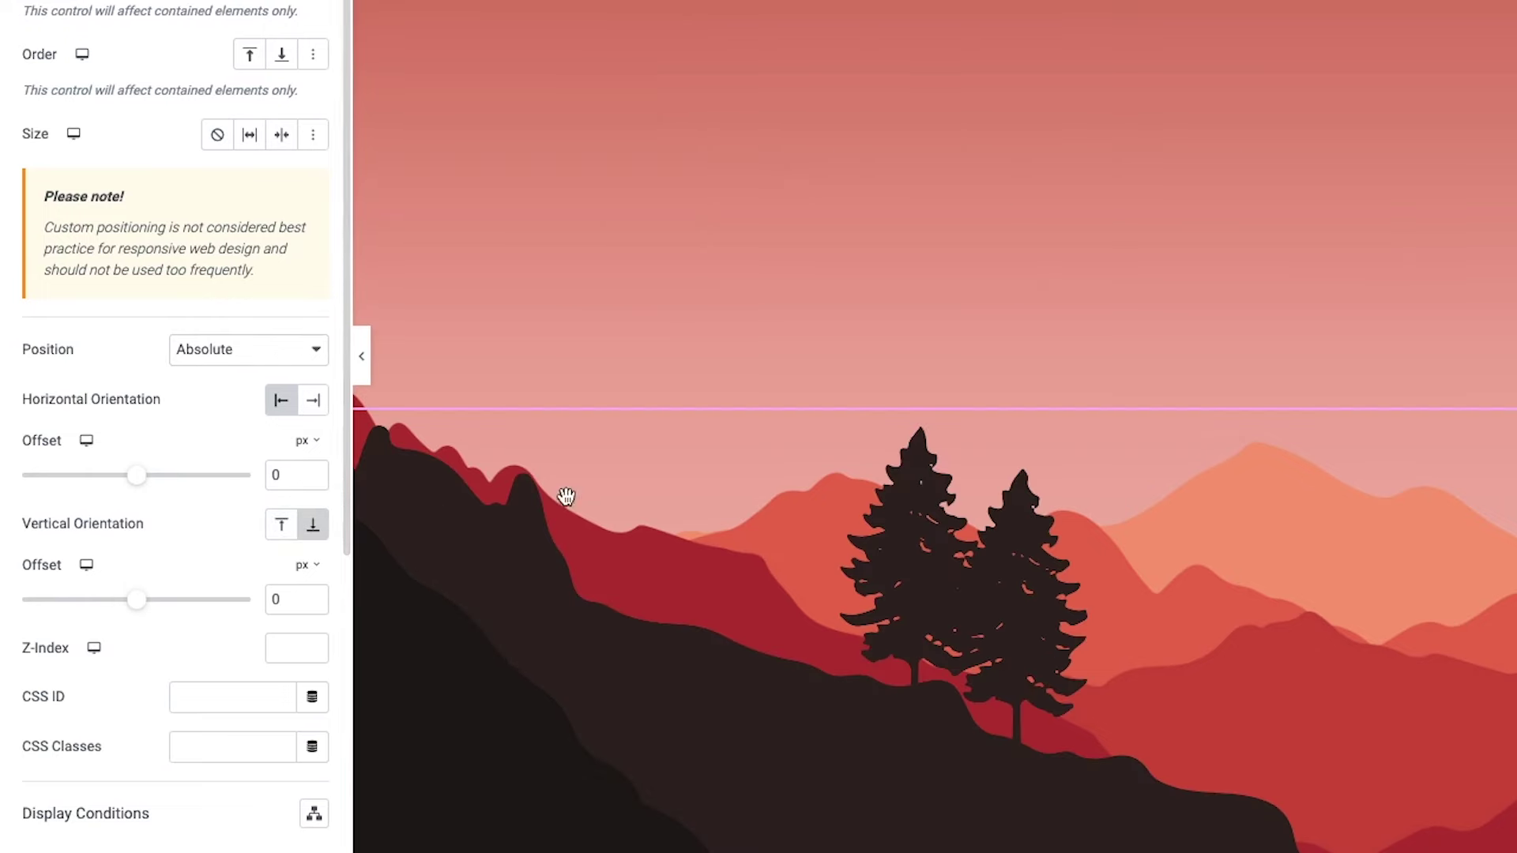
pyautogui.scroll(-2, 748, 458)
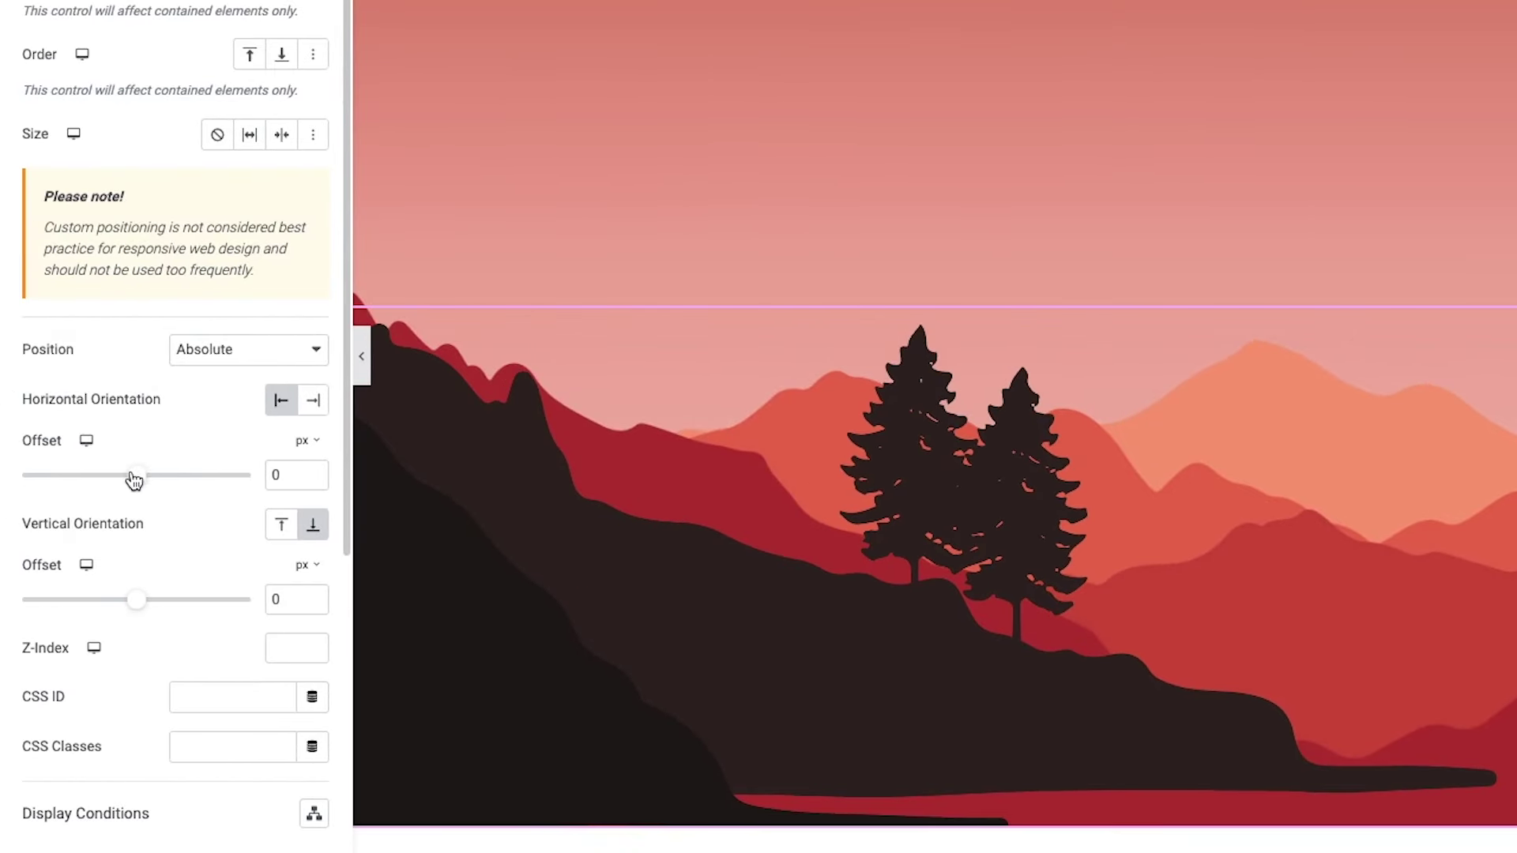
pyautogui.moveTo(132, 477); pyautogui.dragTo(123, 478)
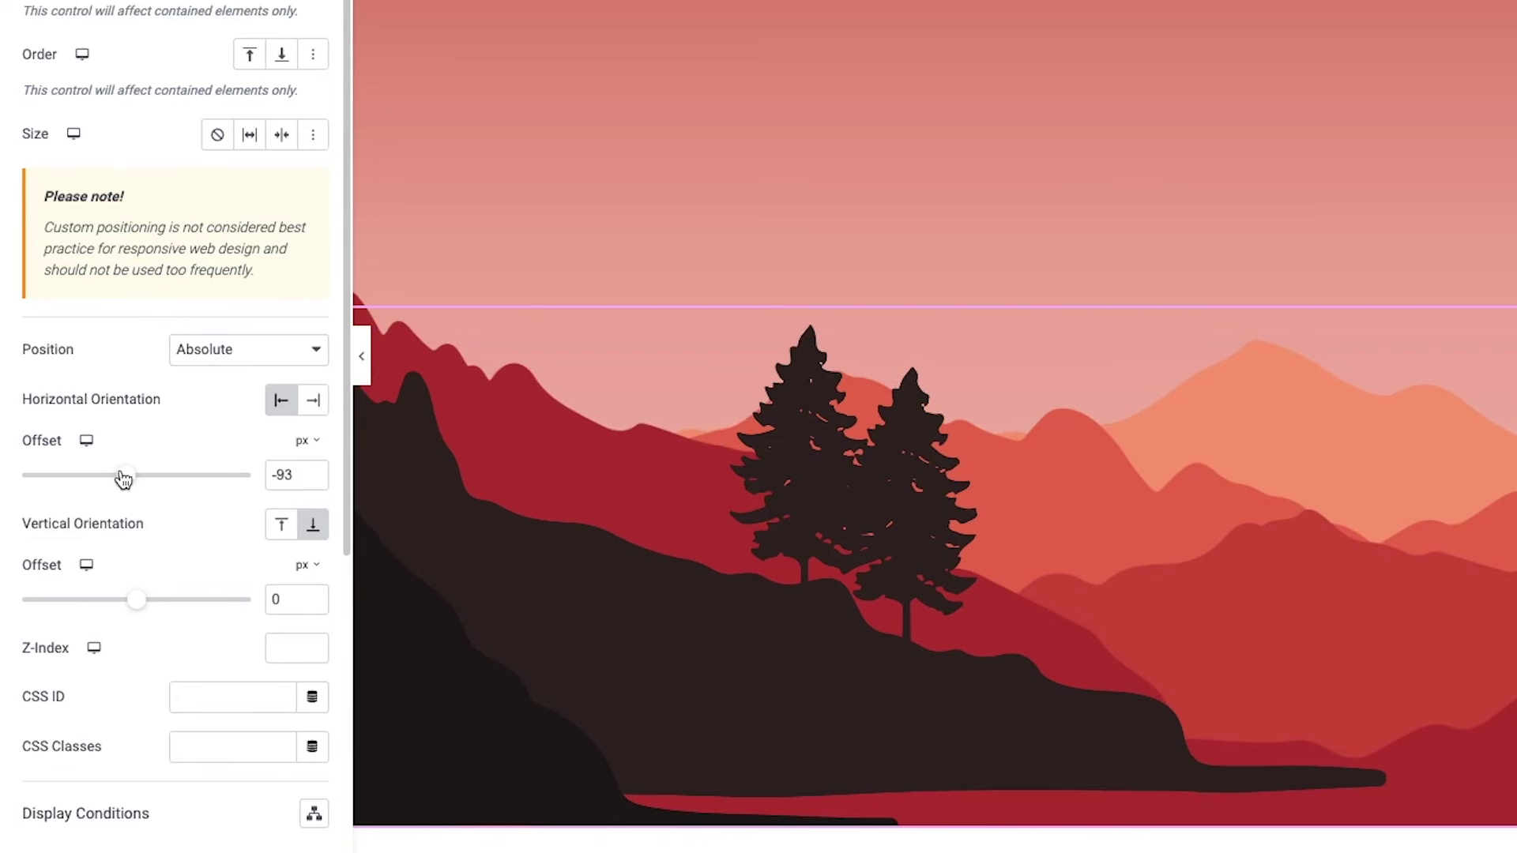
pyautogui.scroll(-2, 613, 545)
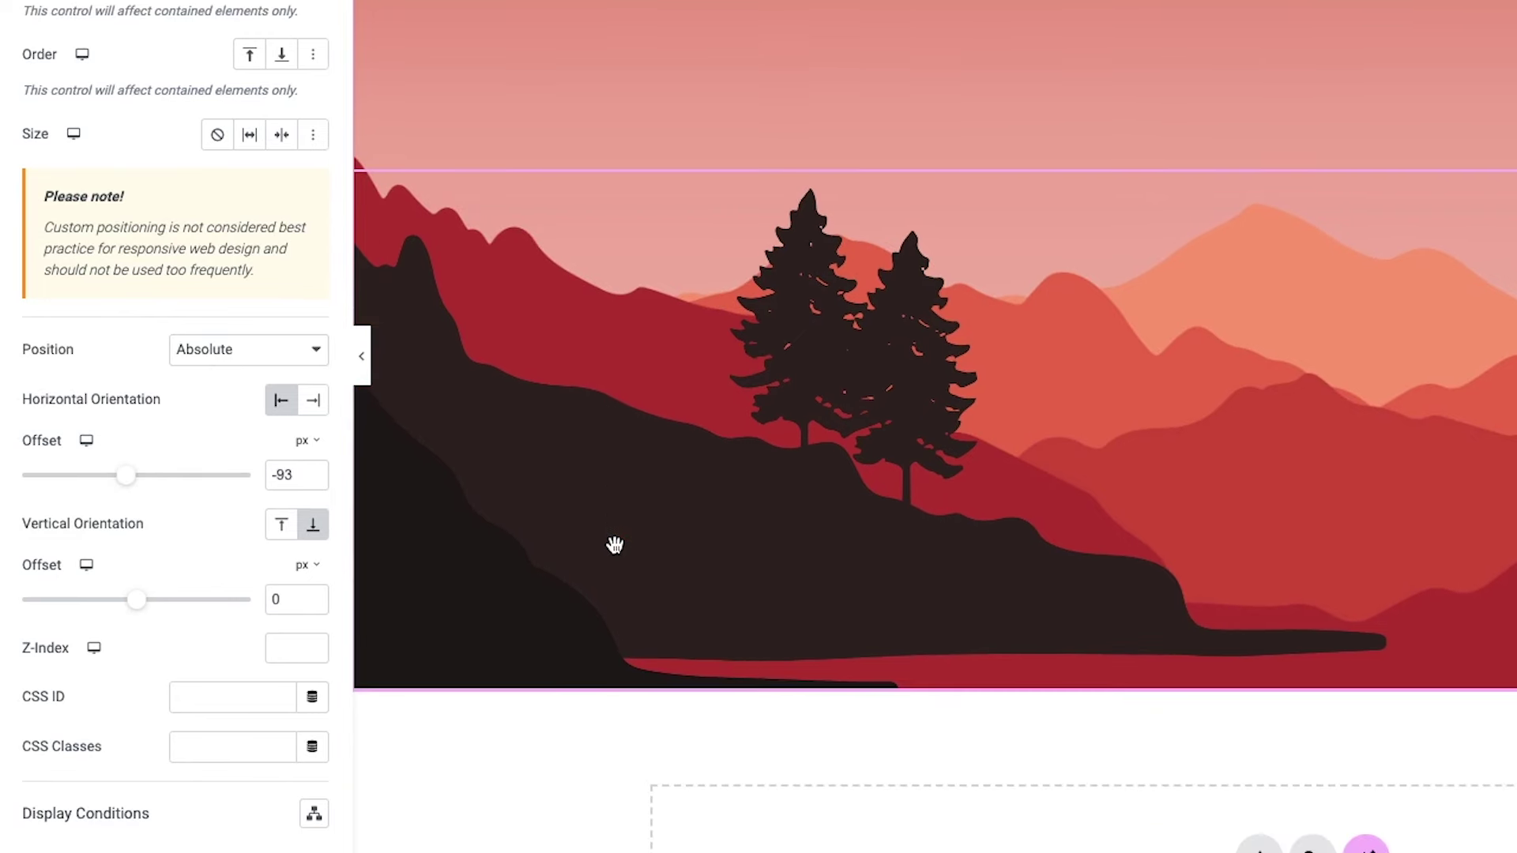
pyautogui.scroll(1, 614, 545)
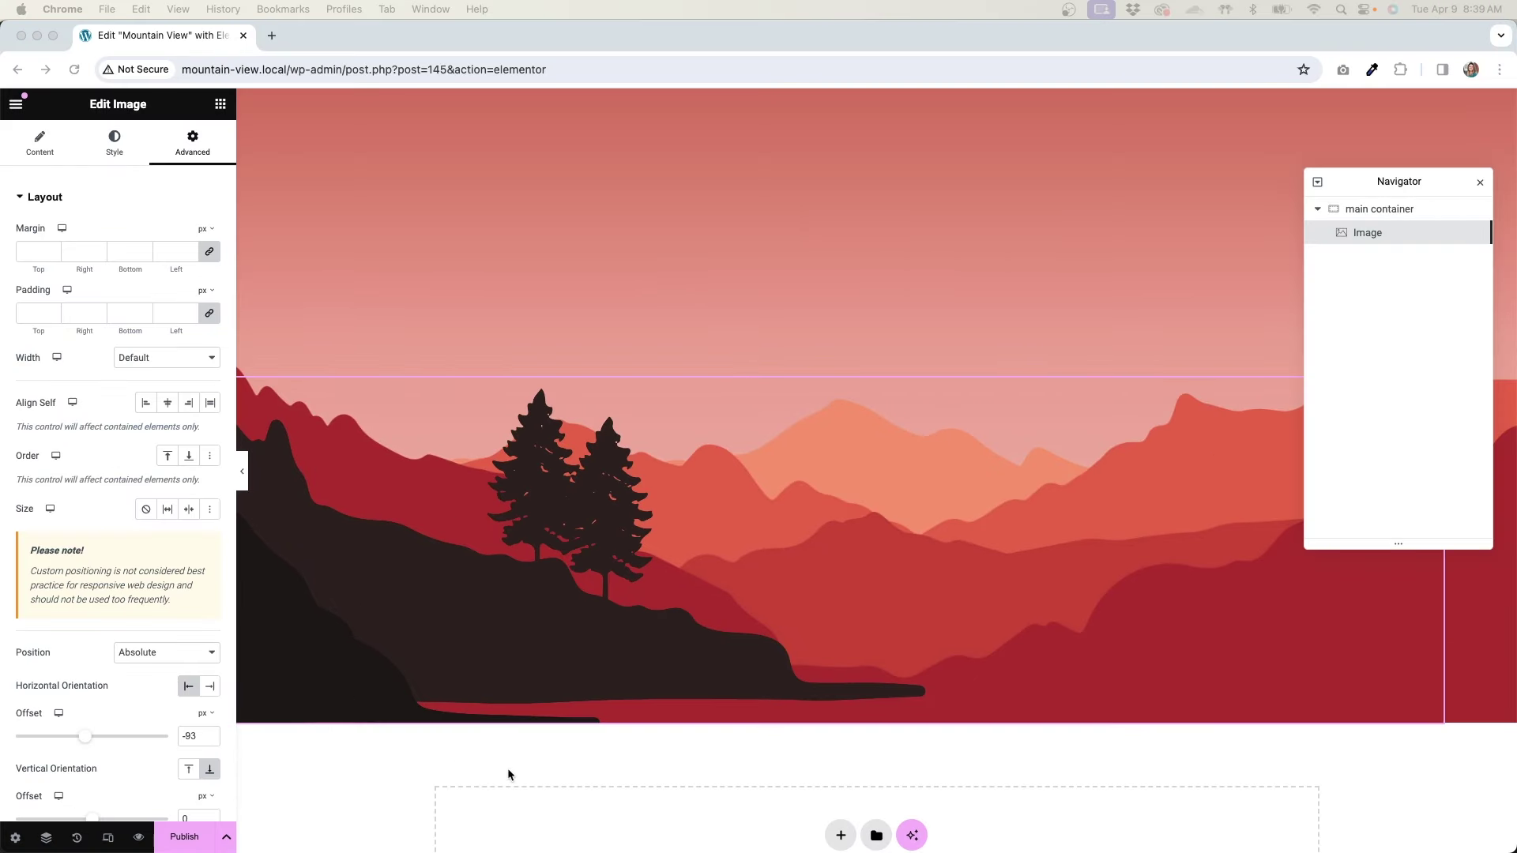
pyautogui.click(108, 839)
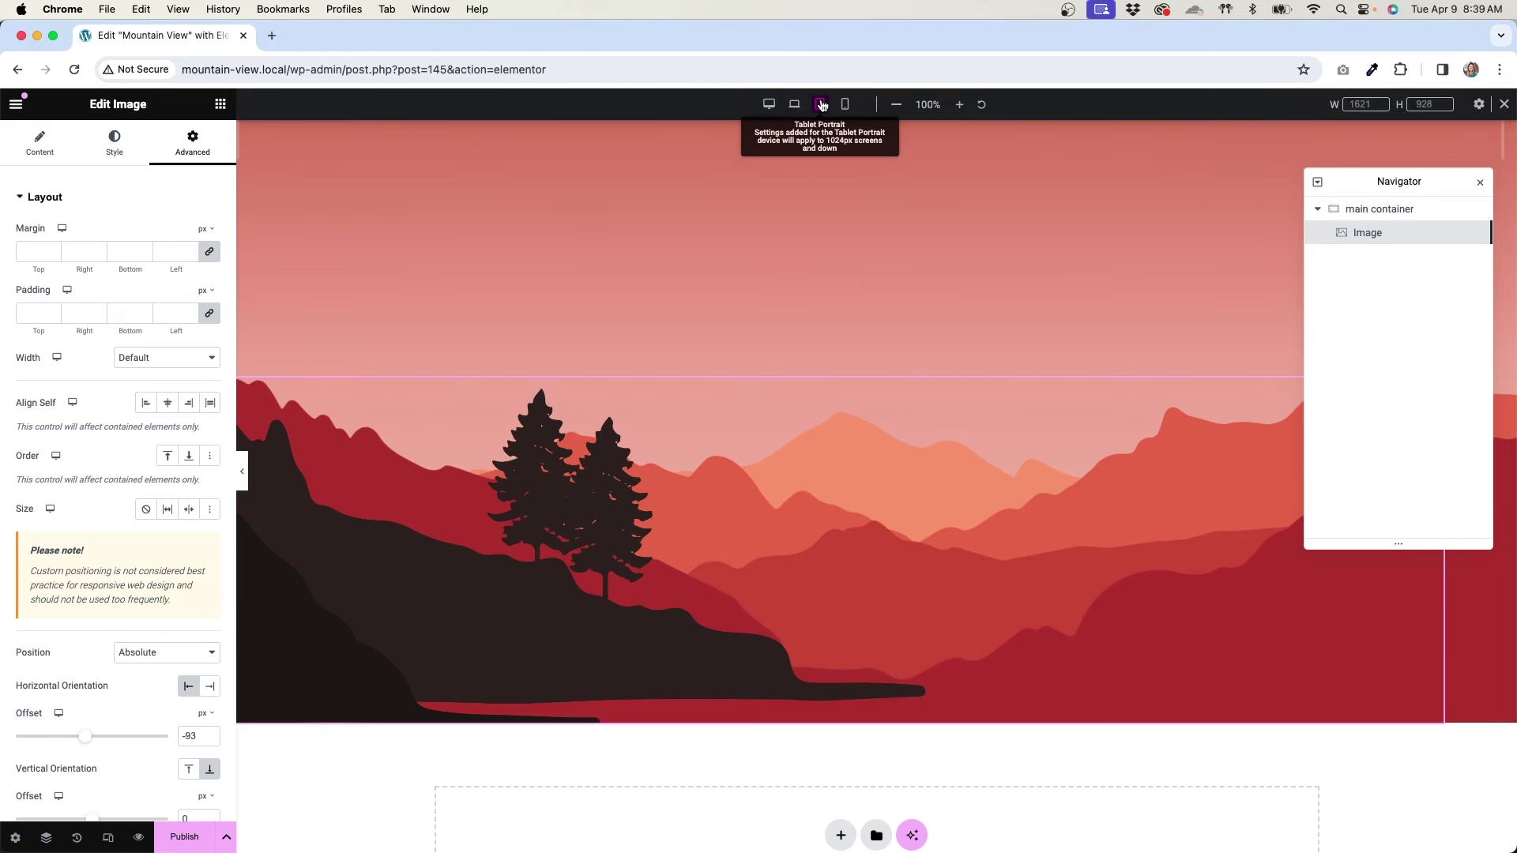
# - Set the trees image width to 68% on tablet, 93% on mobile and 67% on laptop
pyautogui.click(821, 105)
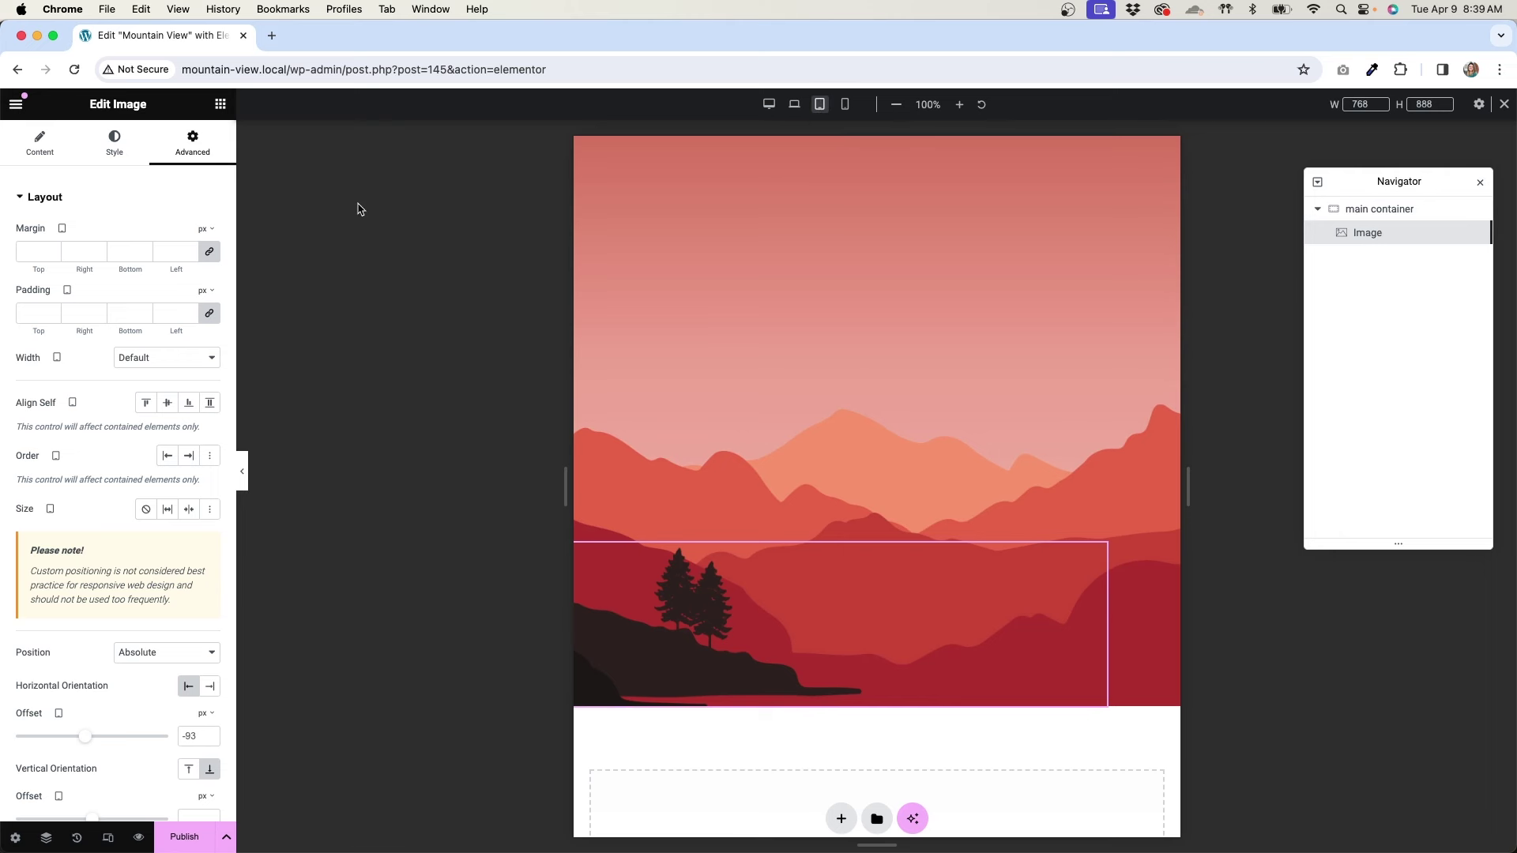
pyautogui.click(114, 143)
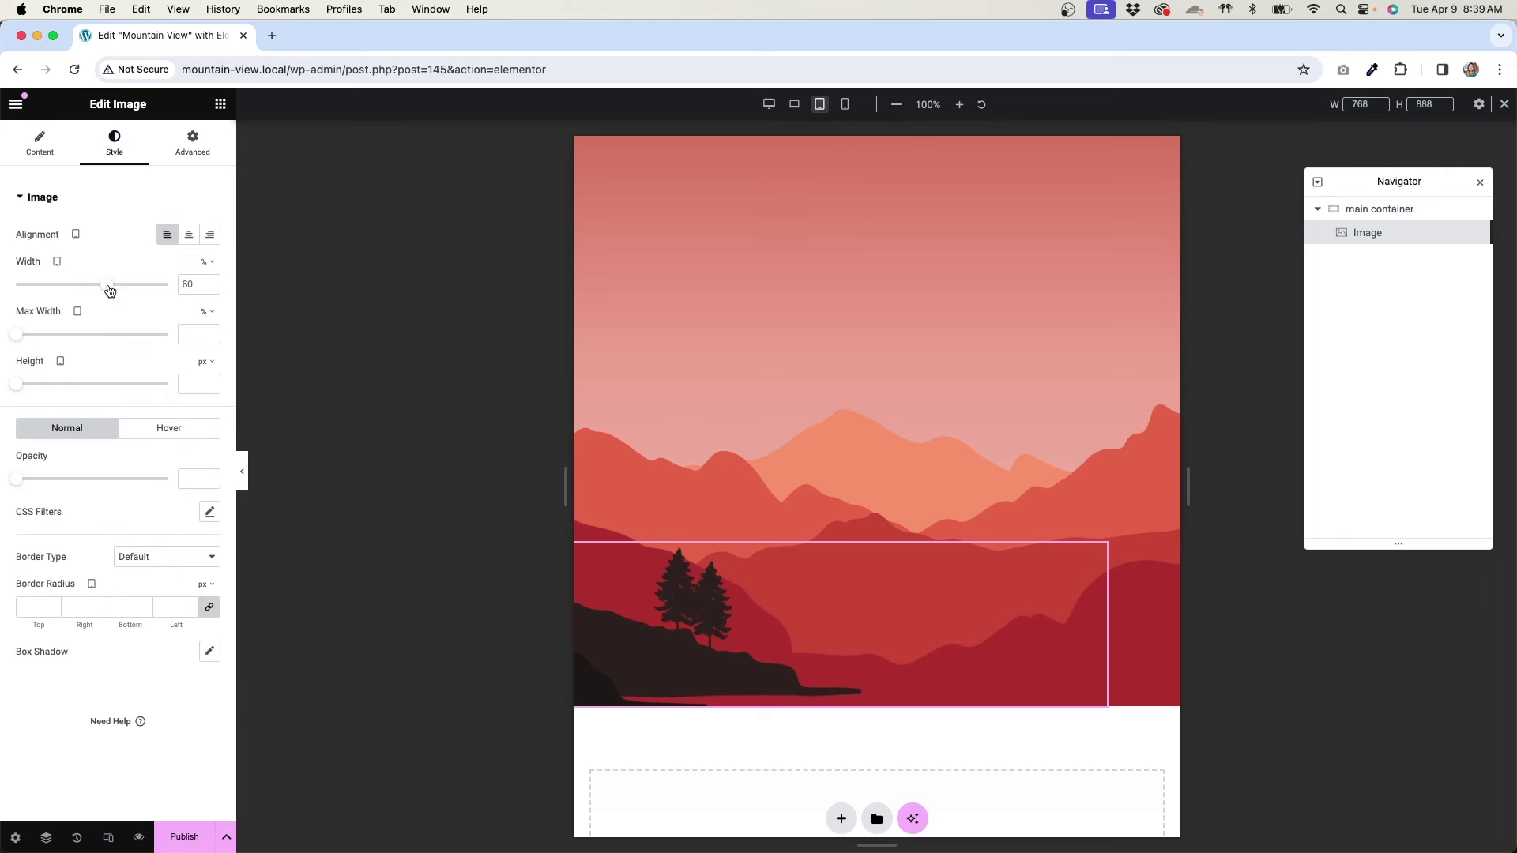
pyautogui.moveTo(110, 290); pyautogui.dragTo(121, 288)
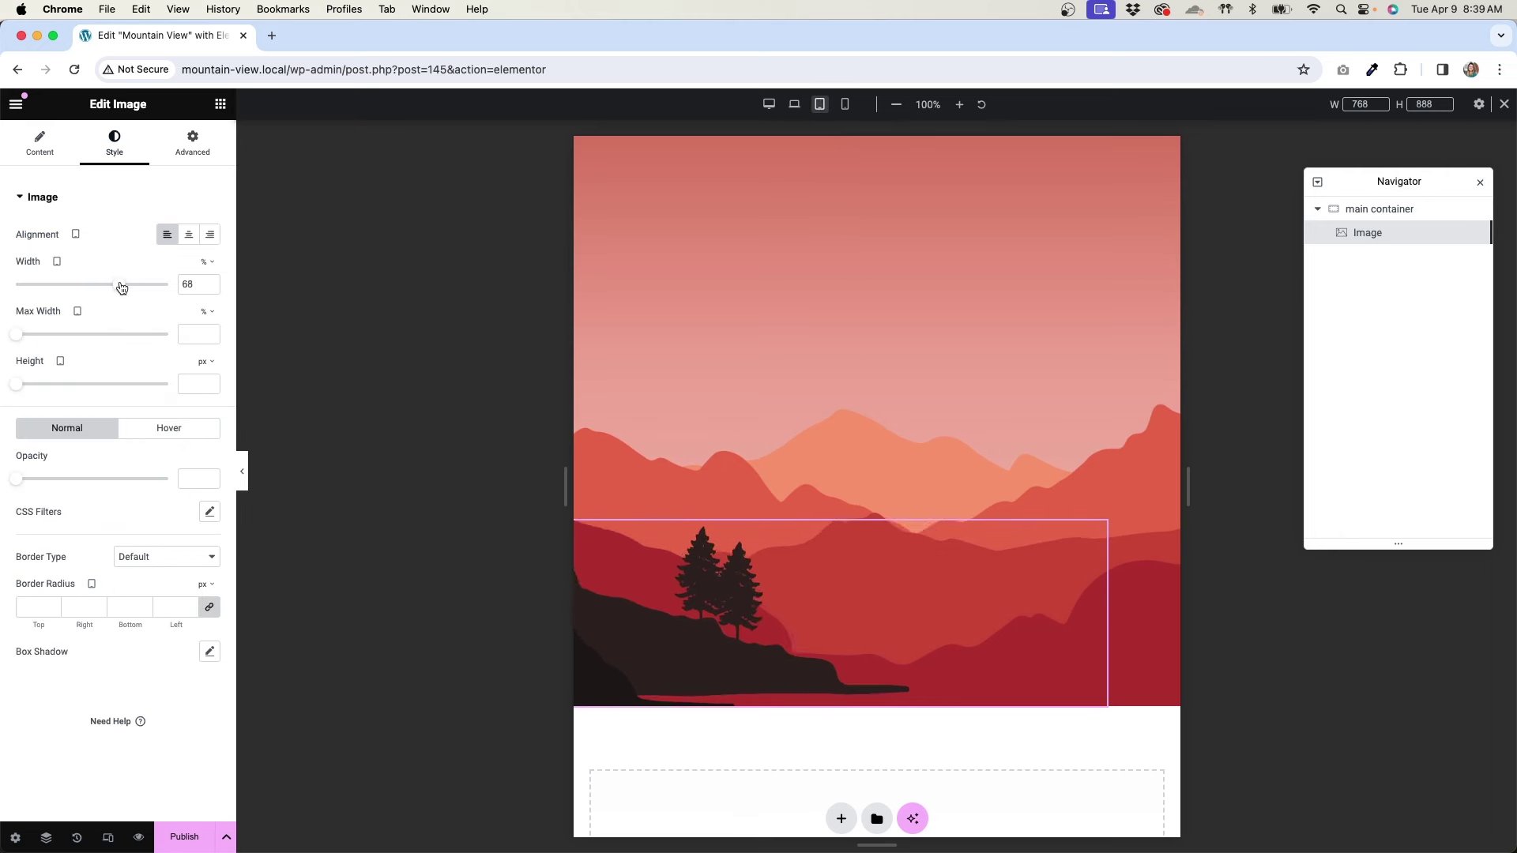
pyautogui.click(847, 107)
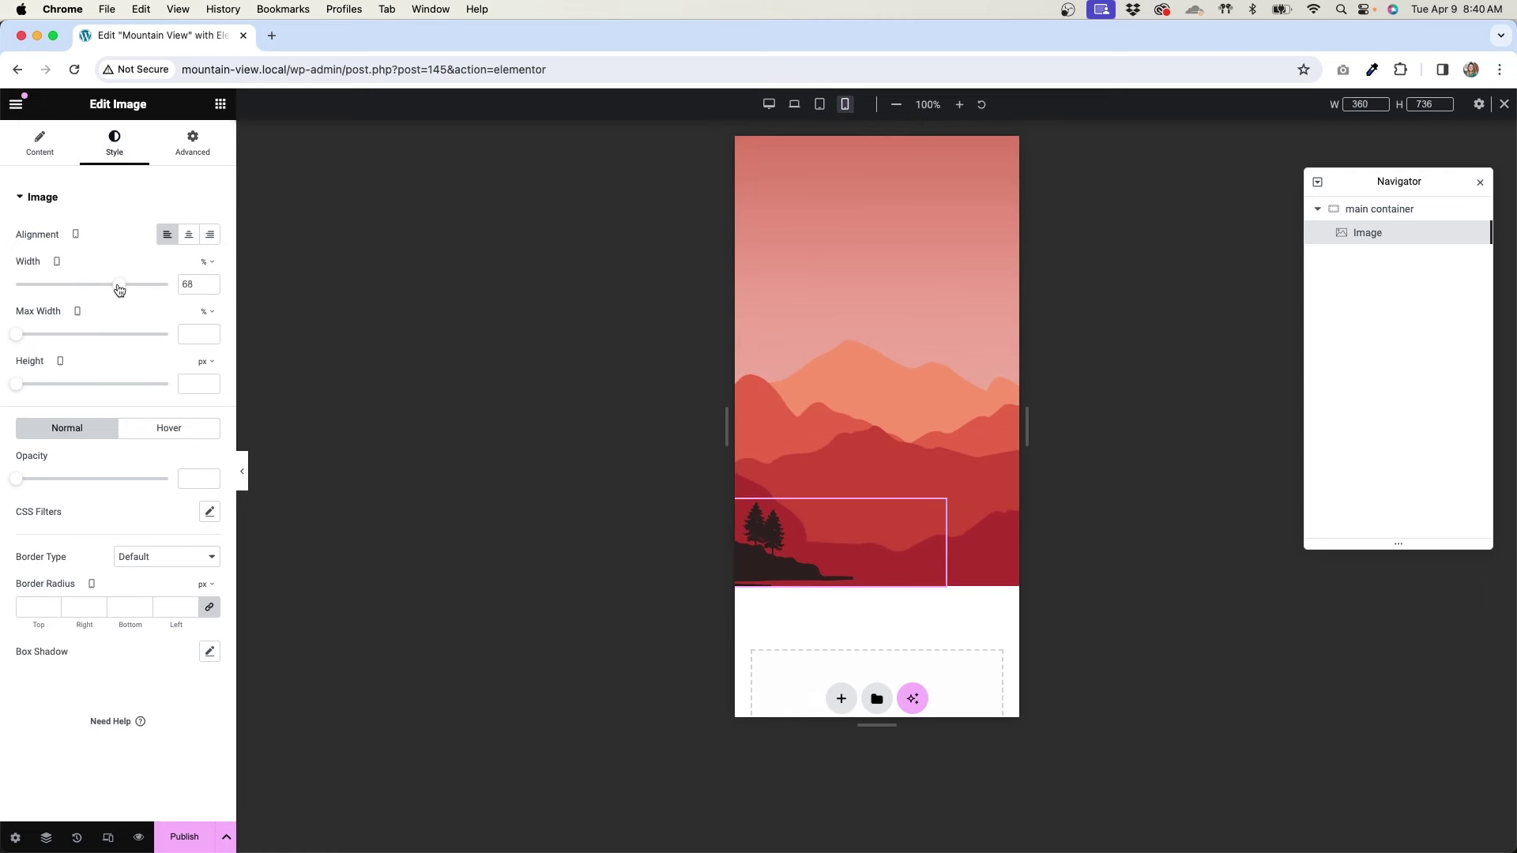
pyautogui.moveTo(119, 289); pyautogui.dragTo(158, 286)
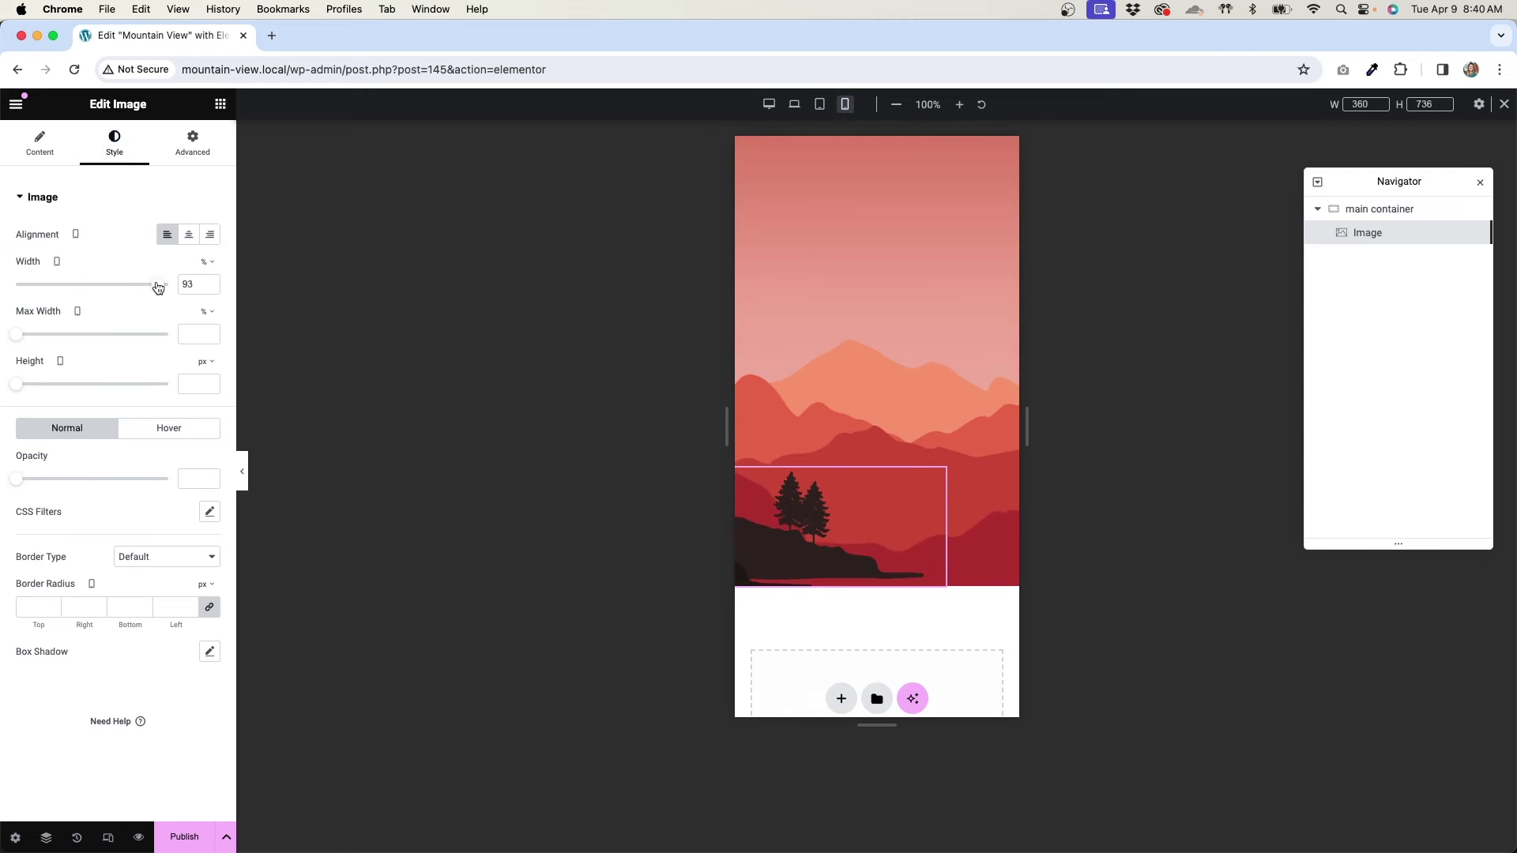
pyautogui.click(794, 106)
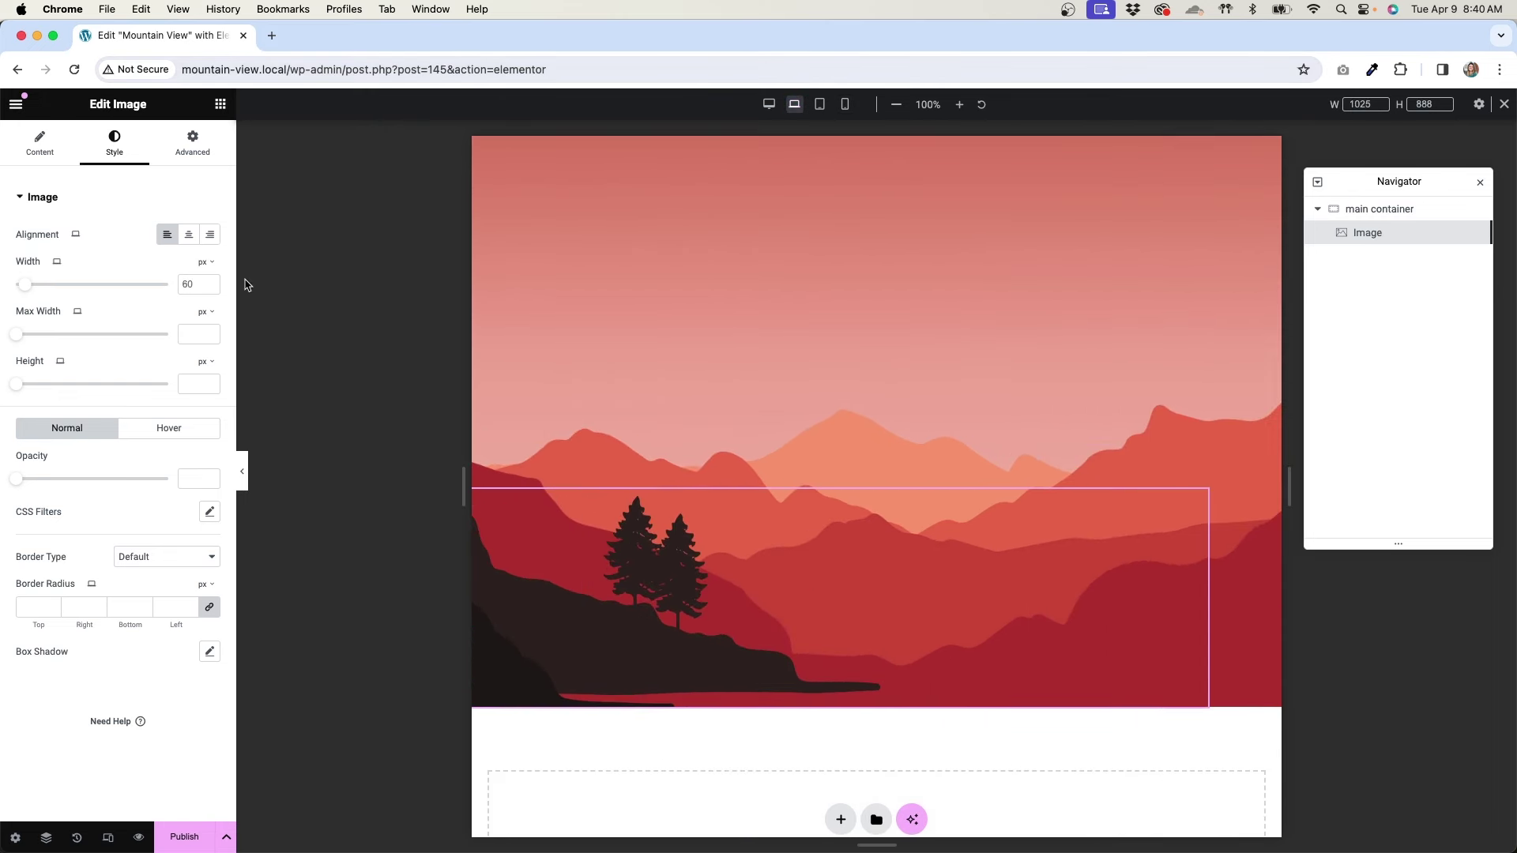
pyautogui.click(216, 268)
pyautogui.click(206, 286)
pyautogui.click(107, 286)
pyautogui.moveTo(107, 289); pyautogui.dragTo(116, 286)
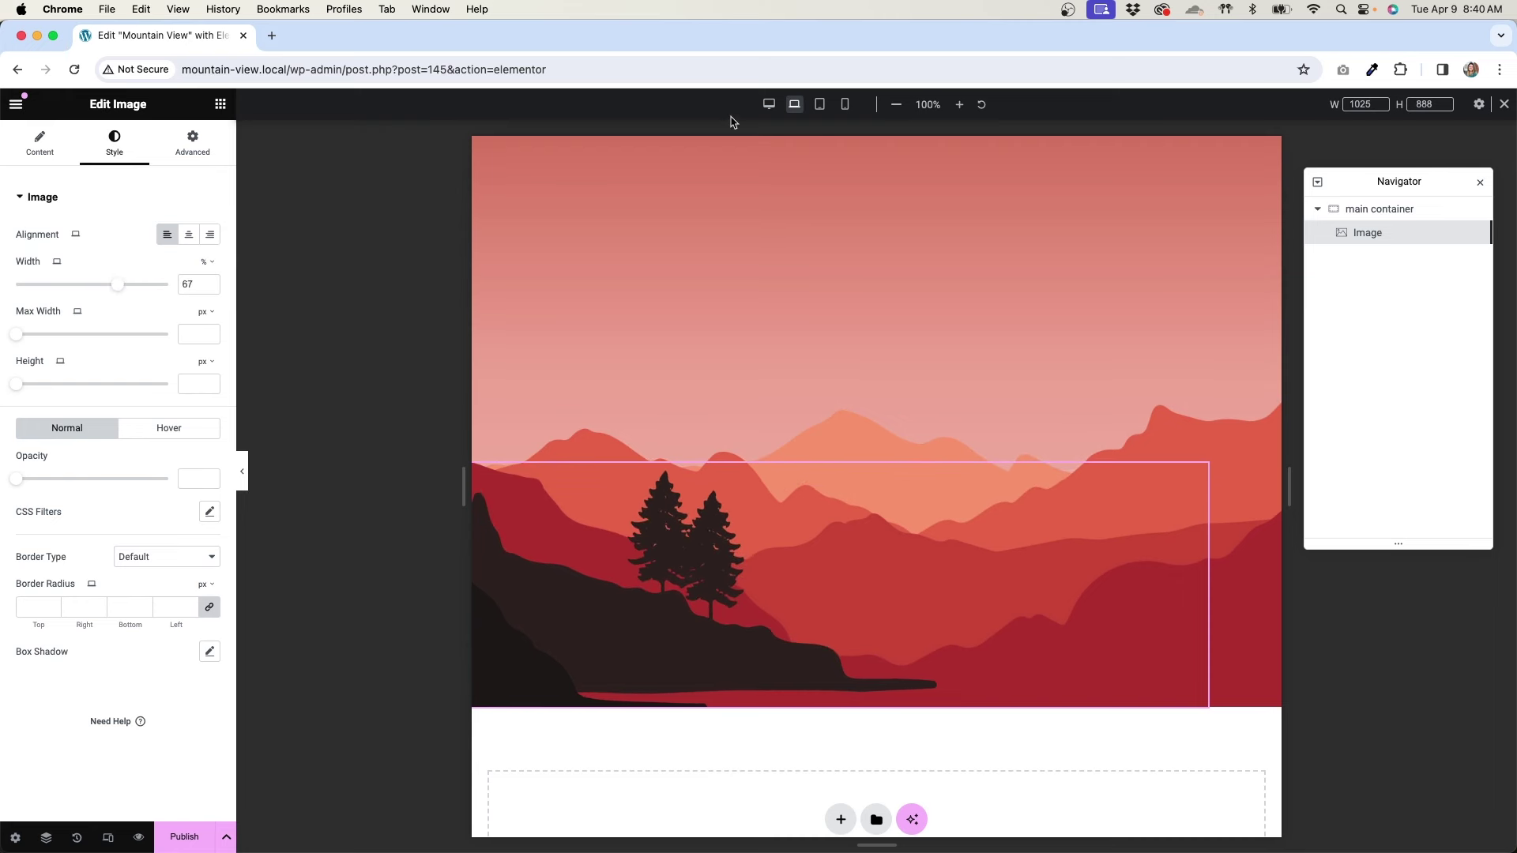
# - Return to the desktop preview and save the page as a draft
pyautogui.click(770, 105)
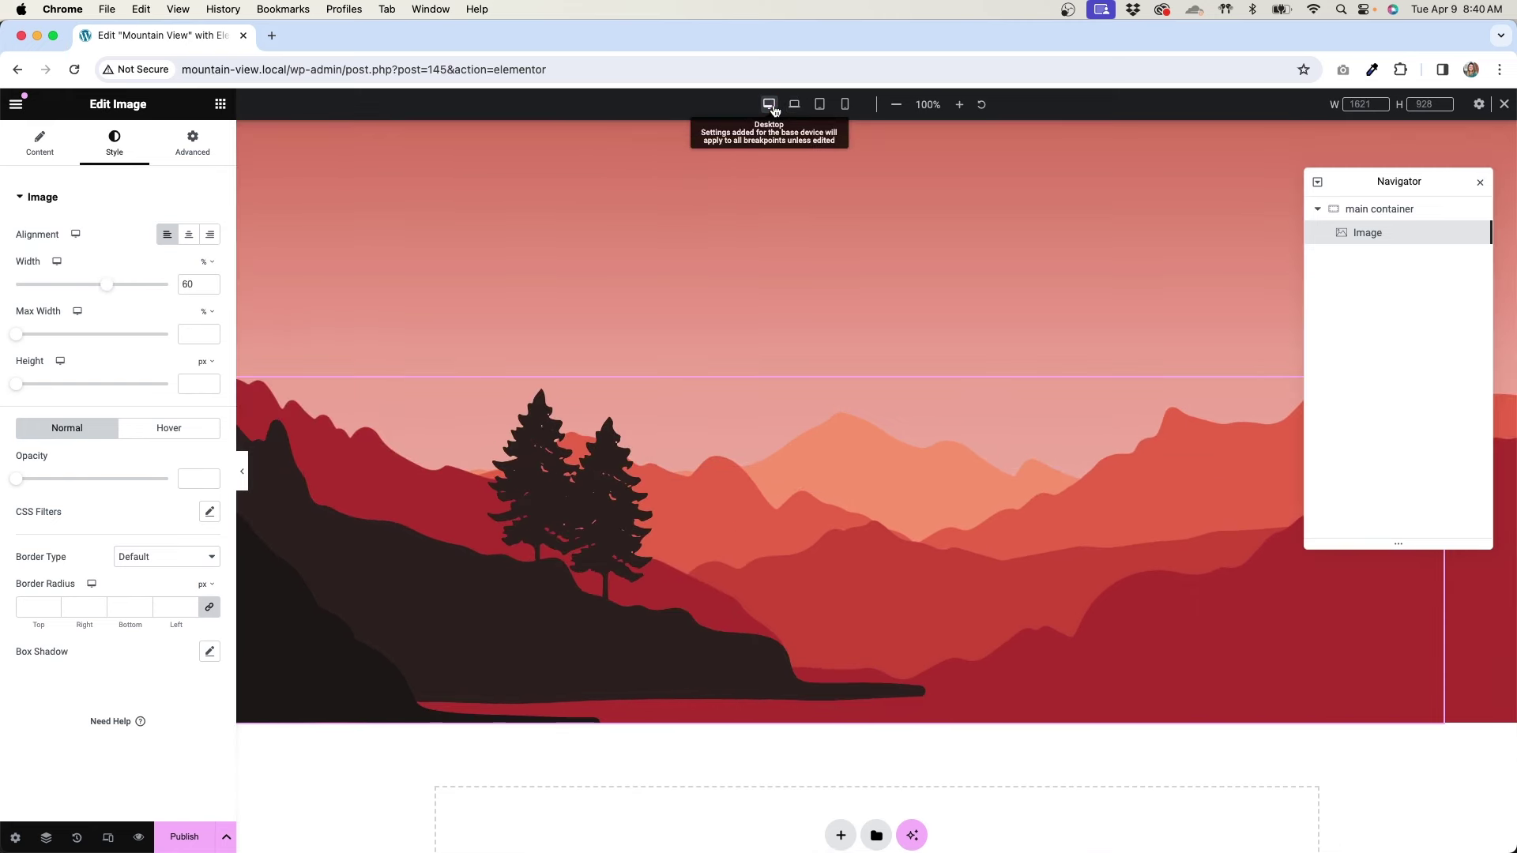
pyautogui.click(226, 836)
pyautogui.click(169, 771)
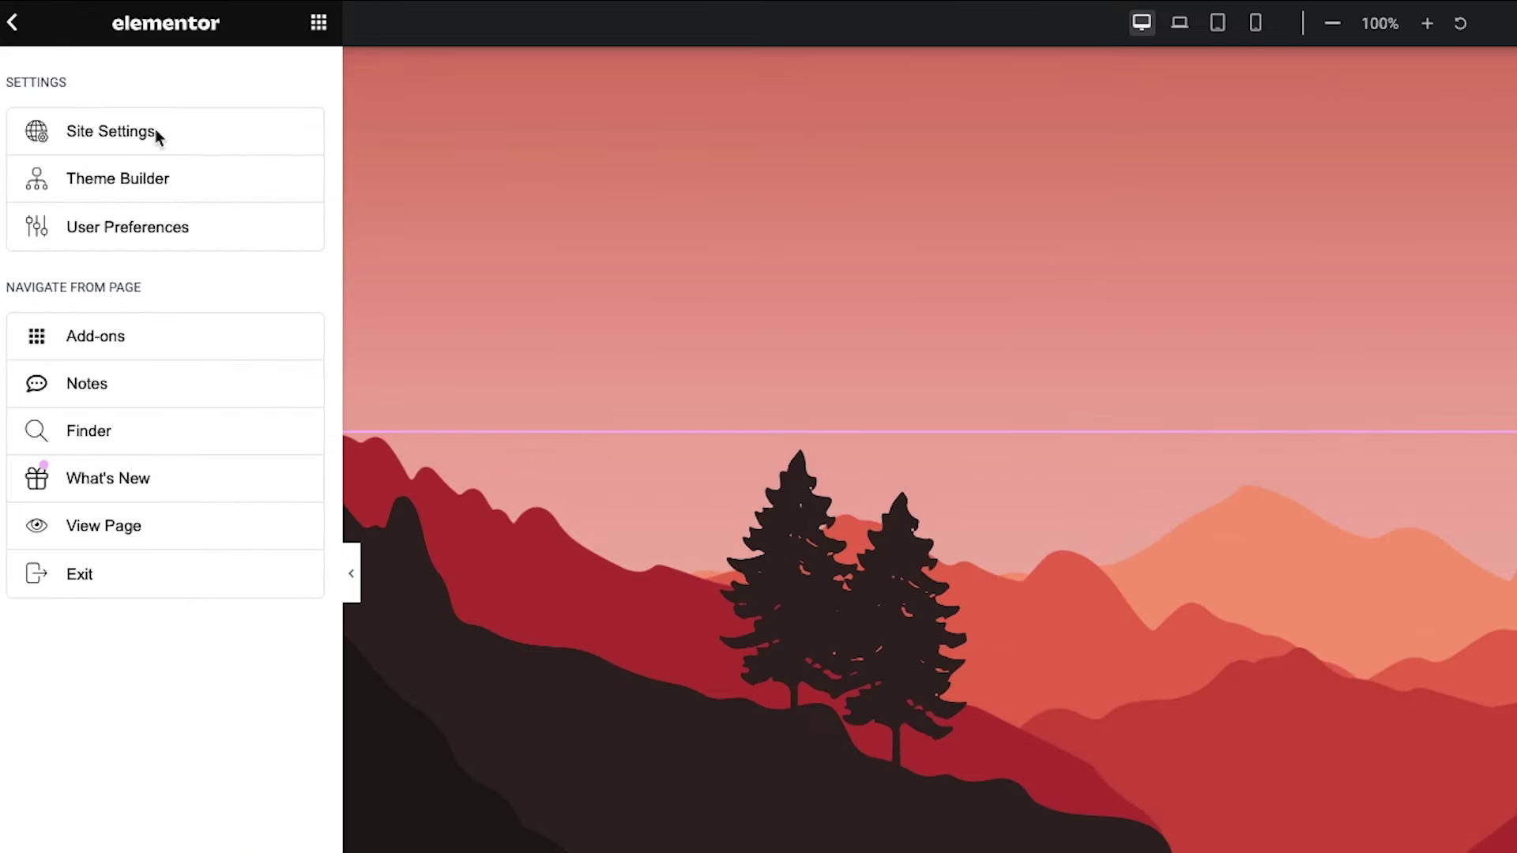
# - Review the site's breakpoints under Site Settings > Layout
pyautogui.click(178, 135)
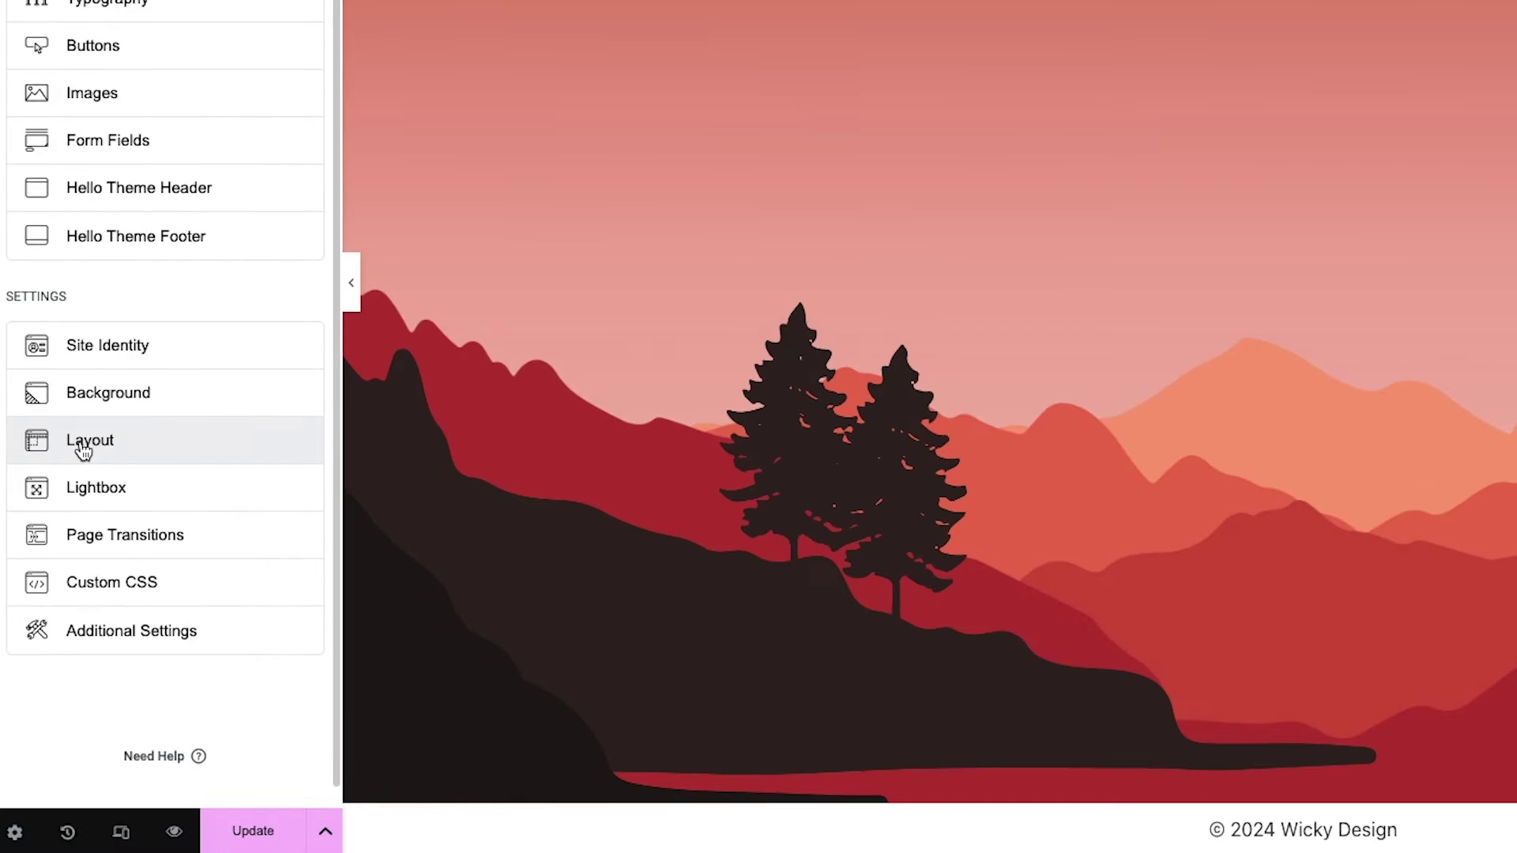
pyautogui.click(83, 448)
pyautogui.scroll(-1, 139, 433)
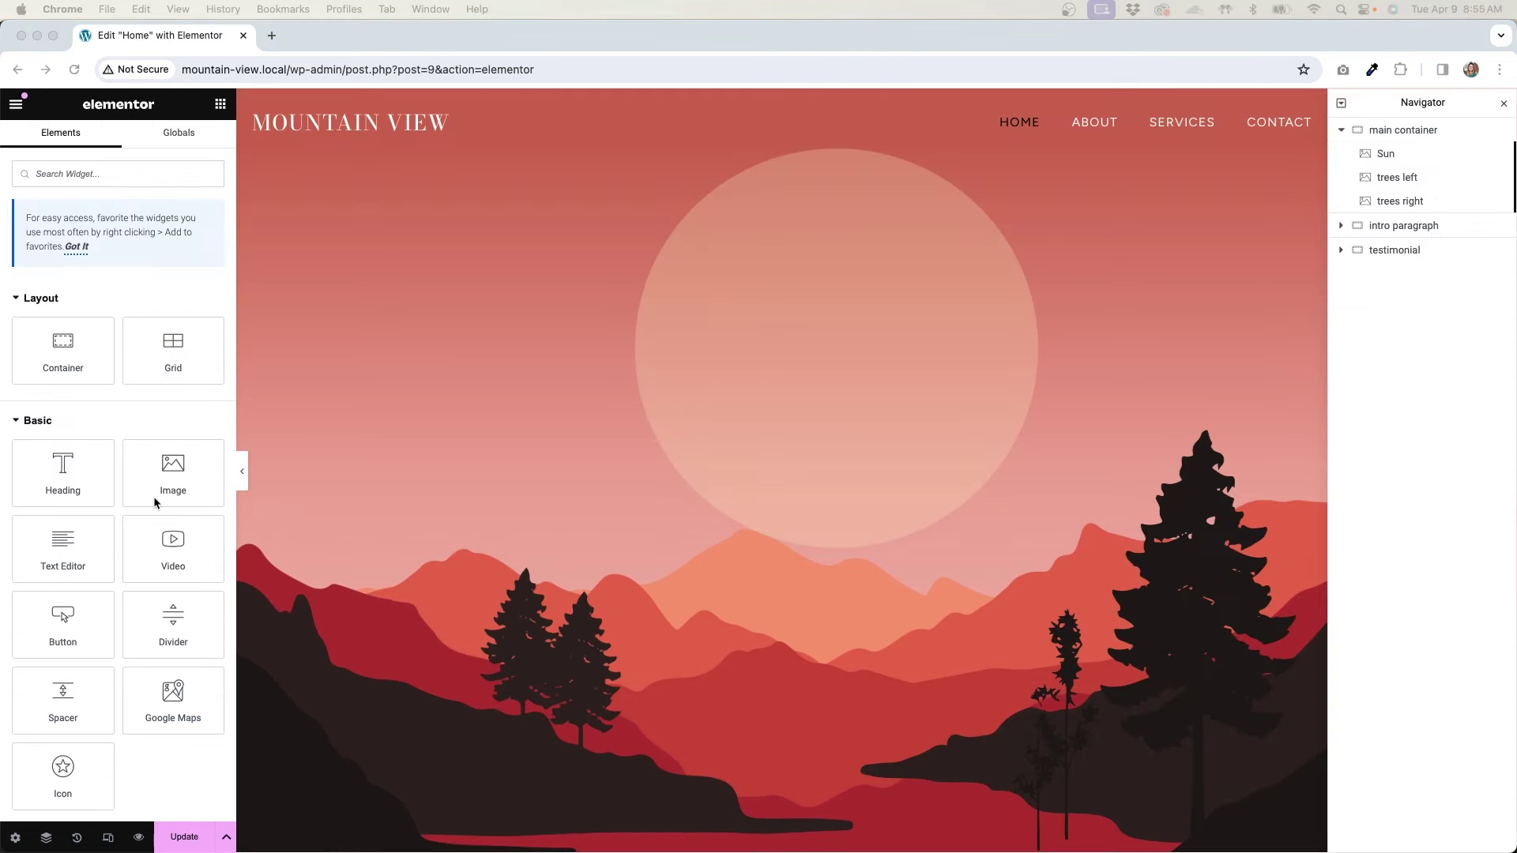
# - Add the heading 'Life is better in the mountains' to the hero with z-index 10
pyautogui.click(136, 468)
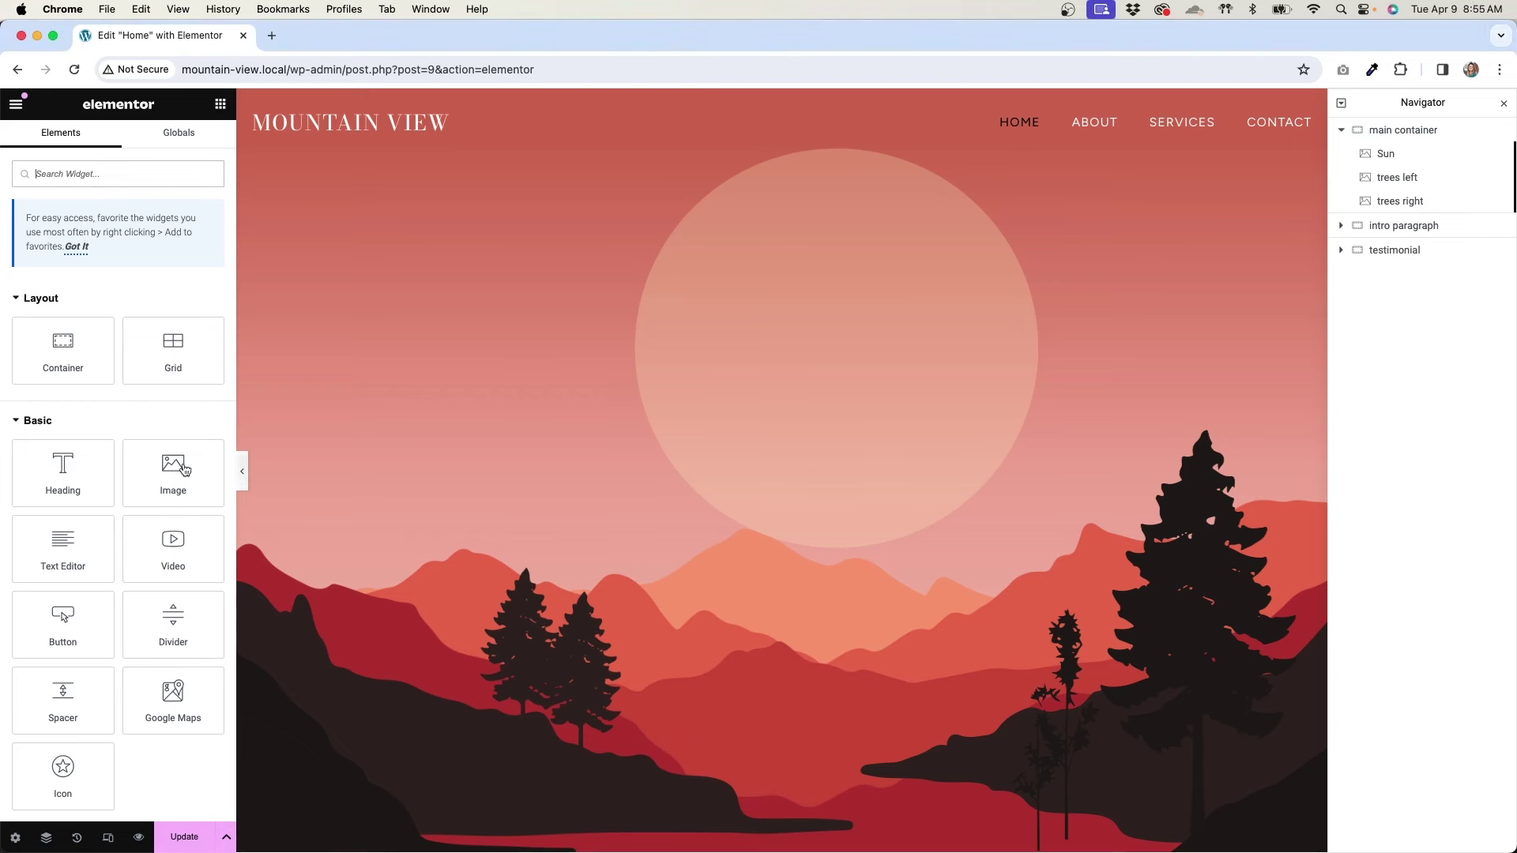
pyautogui.moveTo(47, 475); pyautogui.dragTo(701, 410)
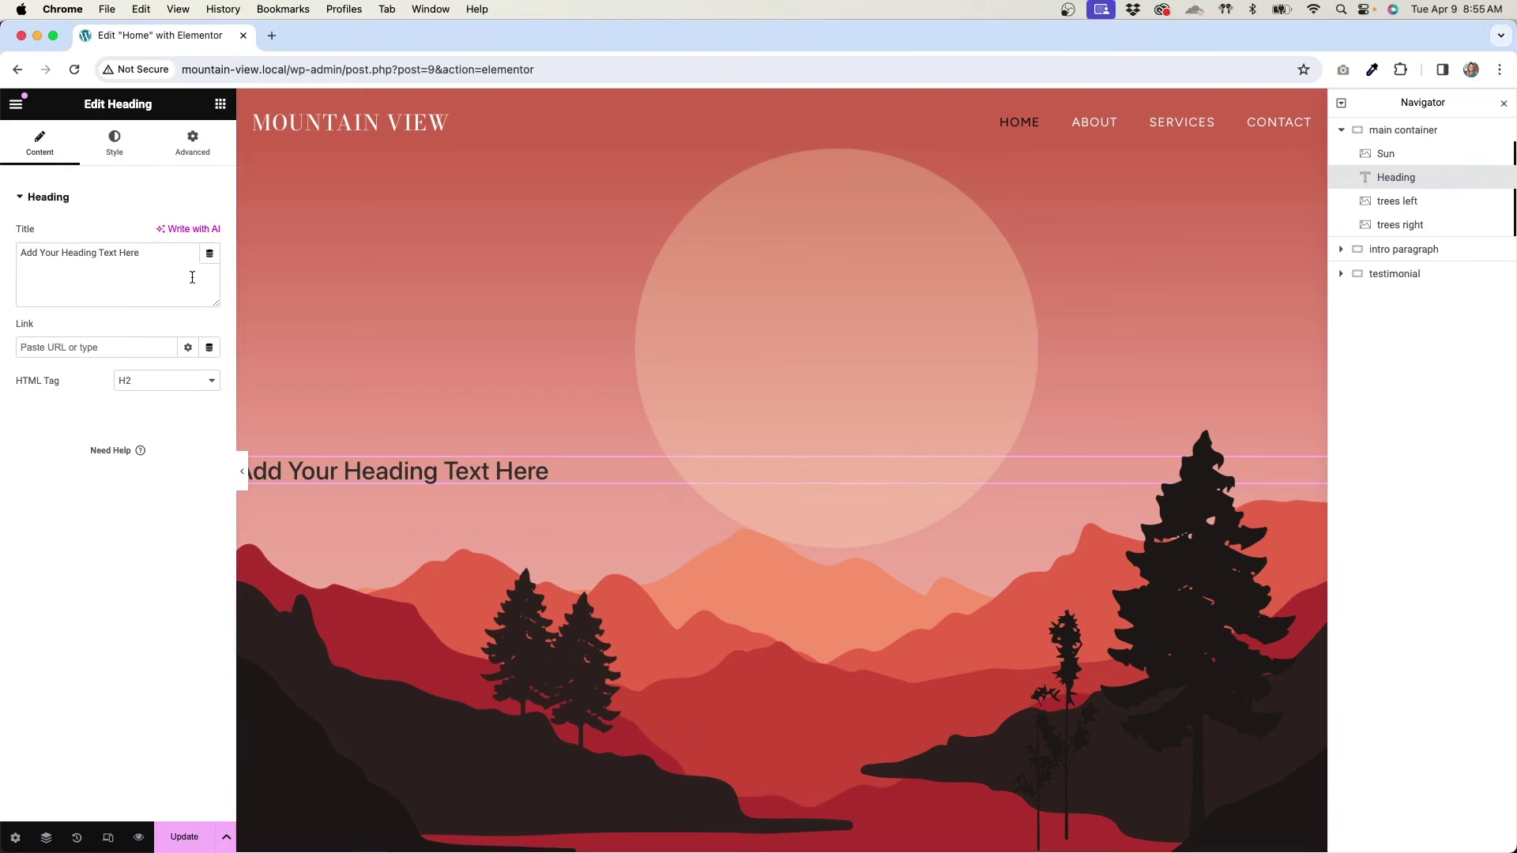
pyautogui.tripleClick(148, 253)
pyautogui.write('Life is better in the mountains')
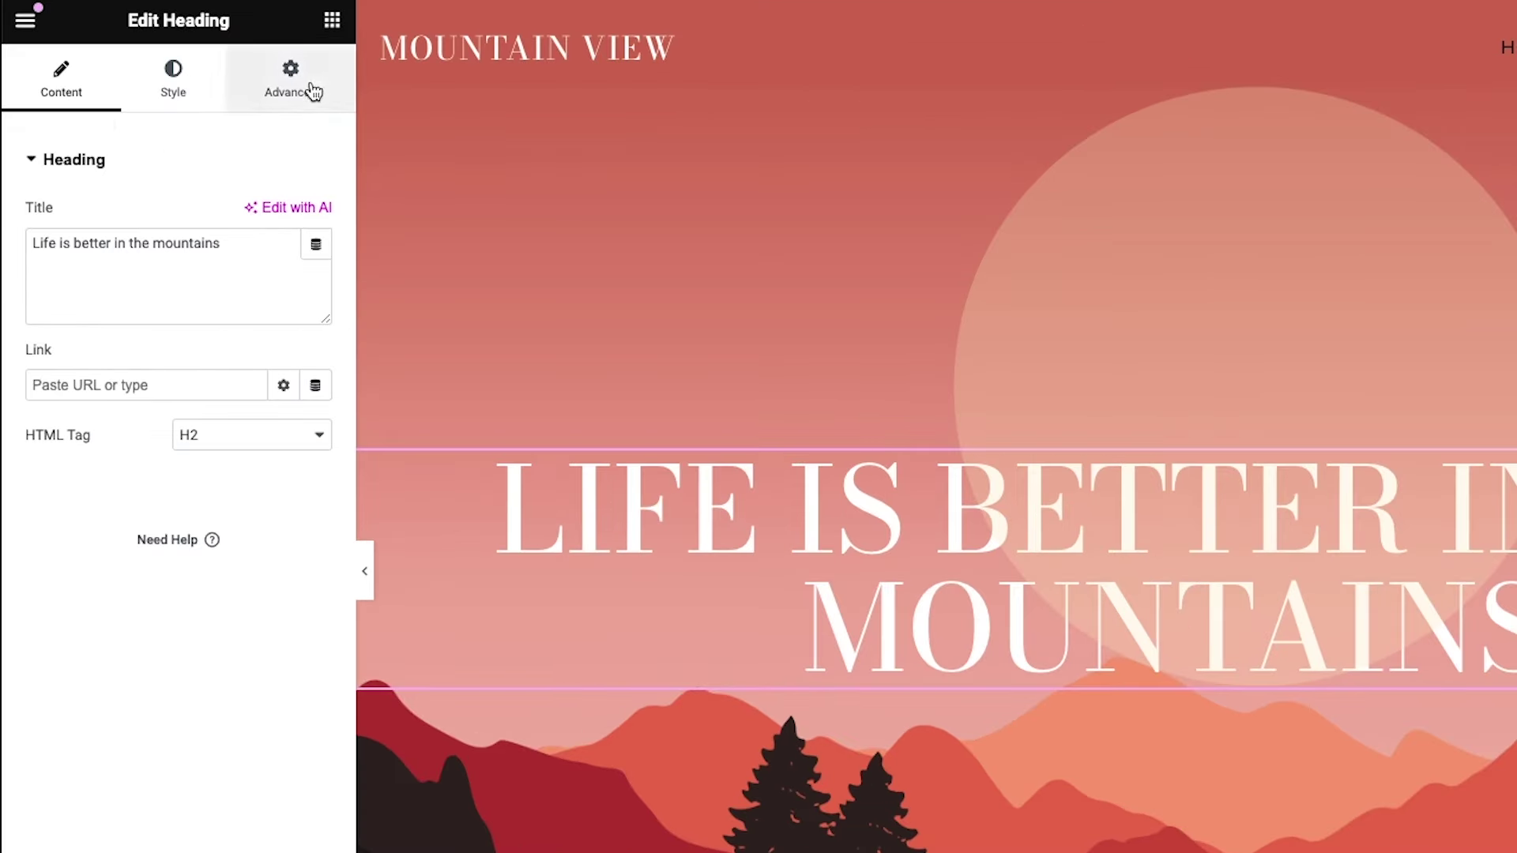
pyautogui.click(203, 149)
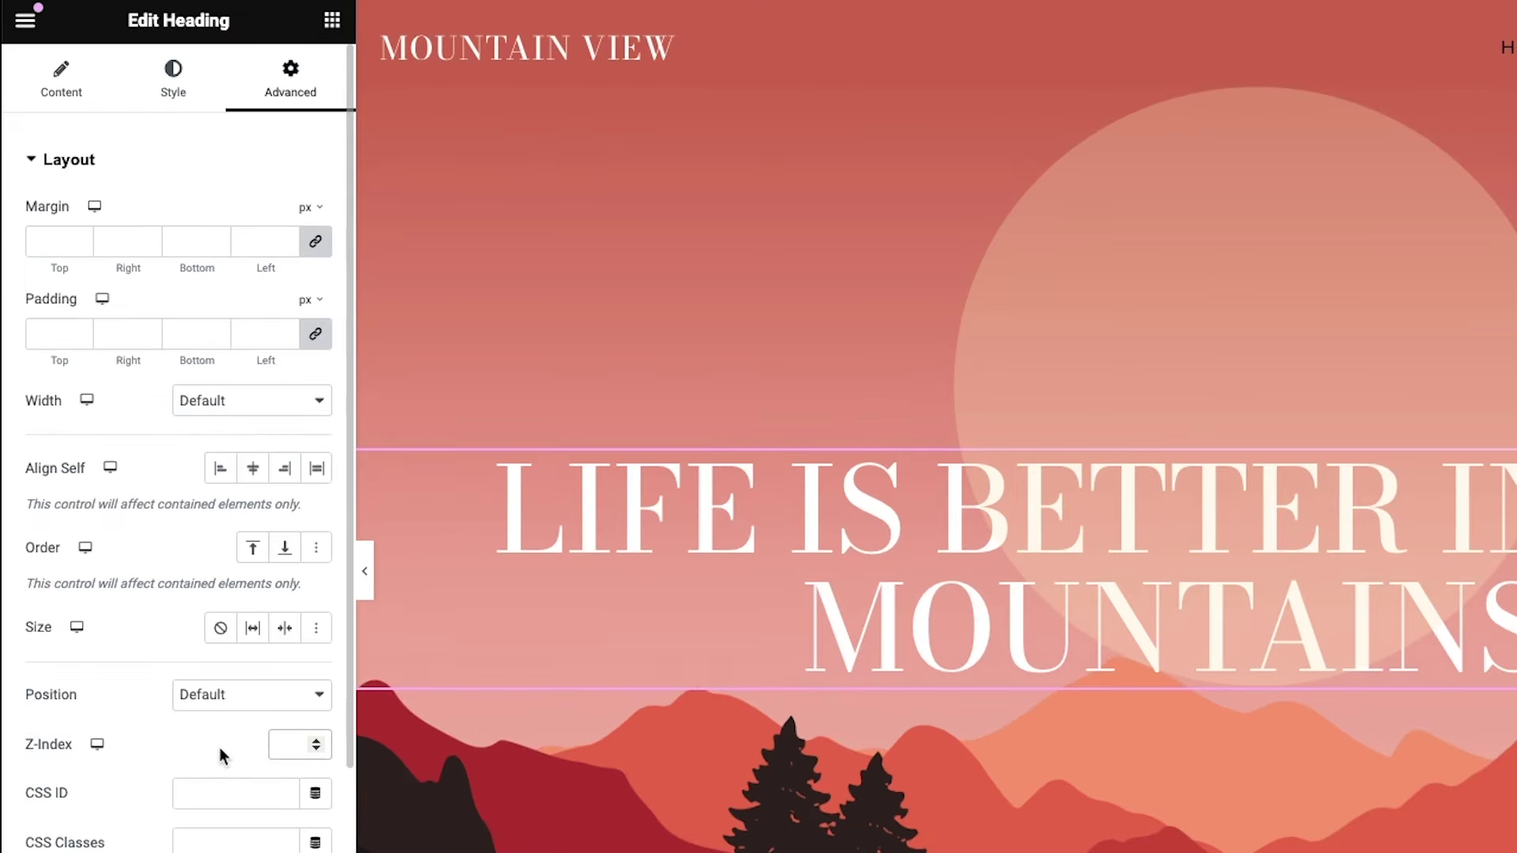
pyautogui.write('10')
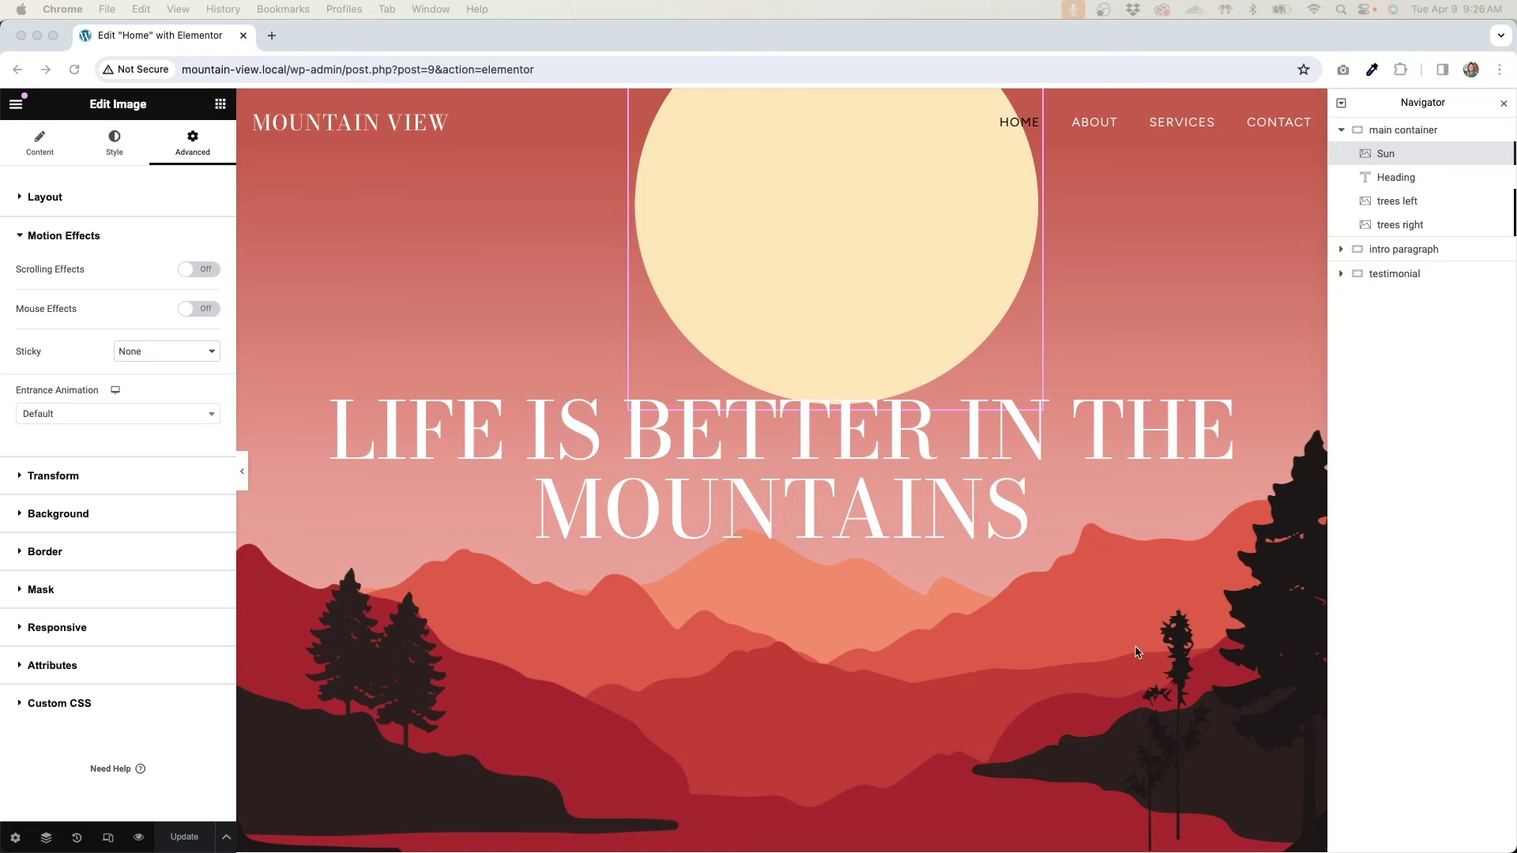
# - Bring up the Sun image's Motion Effects settings in its Advanced tab
pyautogui.scroll(-15, 1134, 652)
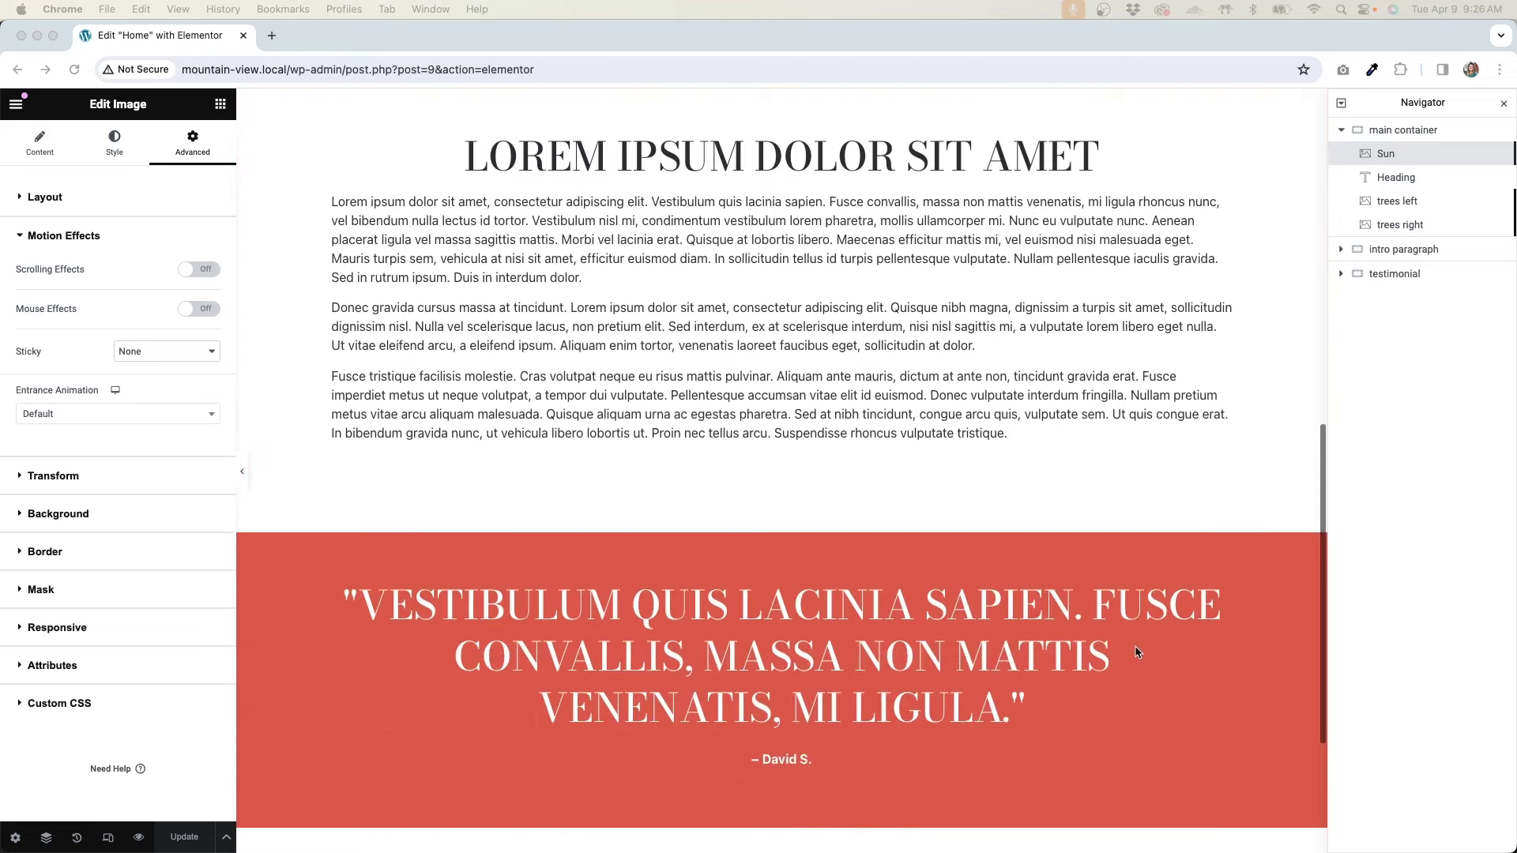
pyautogui.scroll(-5, 1134, 651)
pyautogui.scroll(10, 1134, 652)
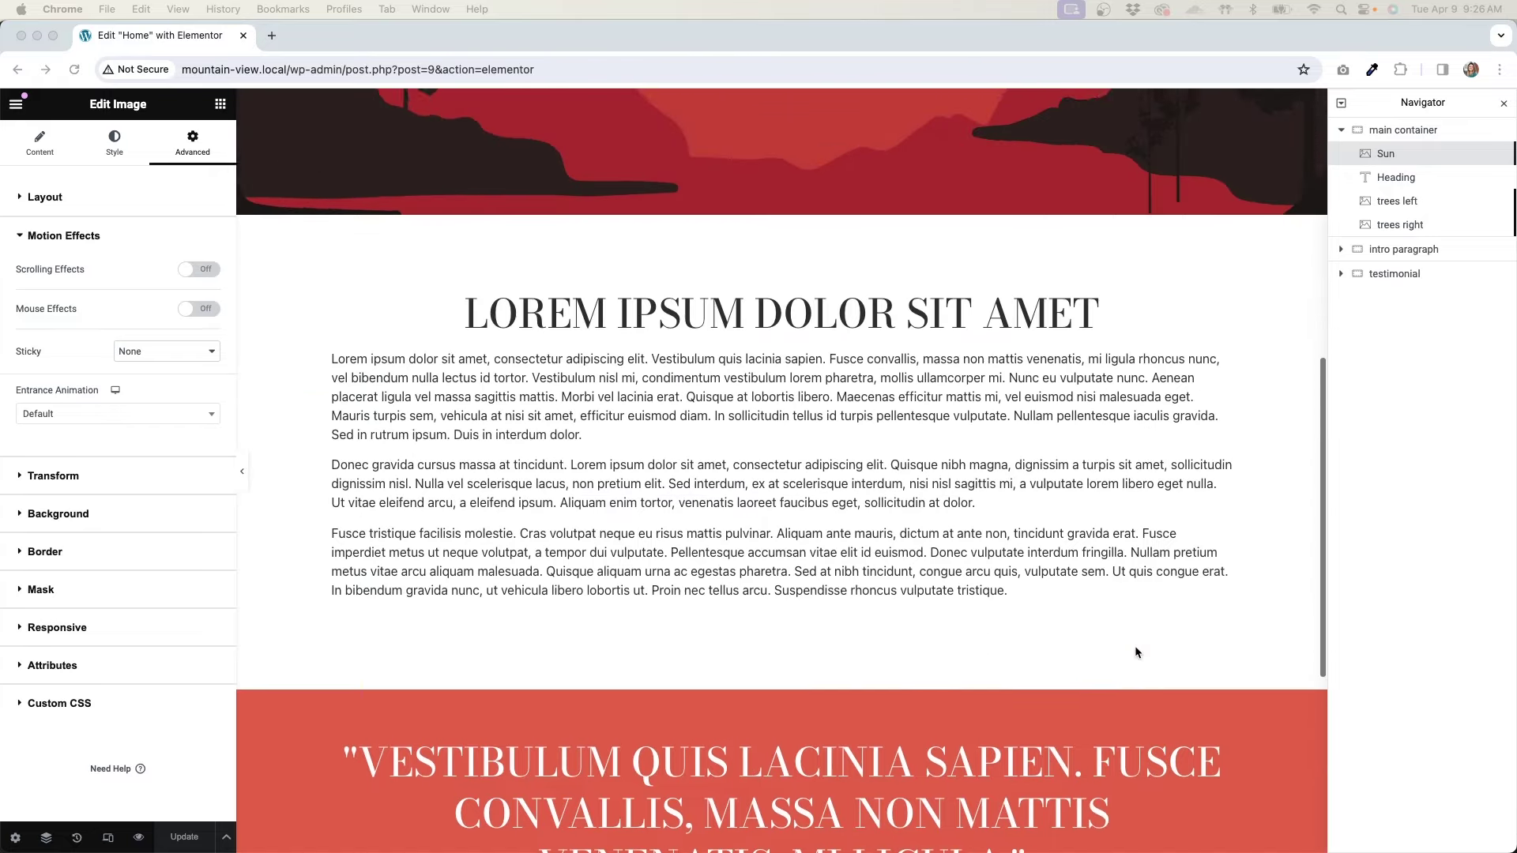
pyautogui.scroll(10, 1134, 651)
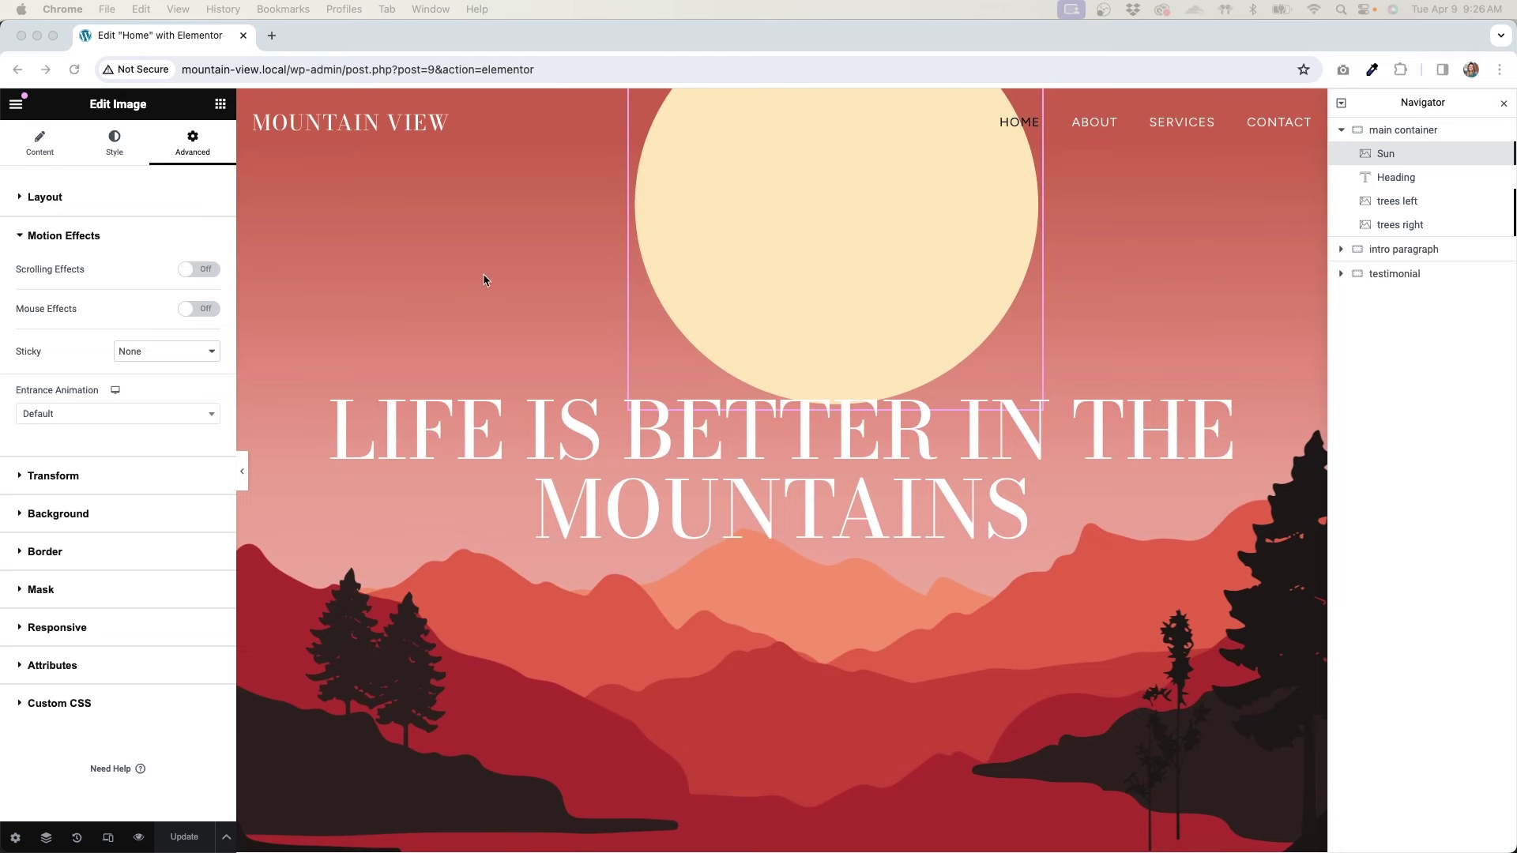
pyautogui.click(199, 156)
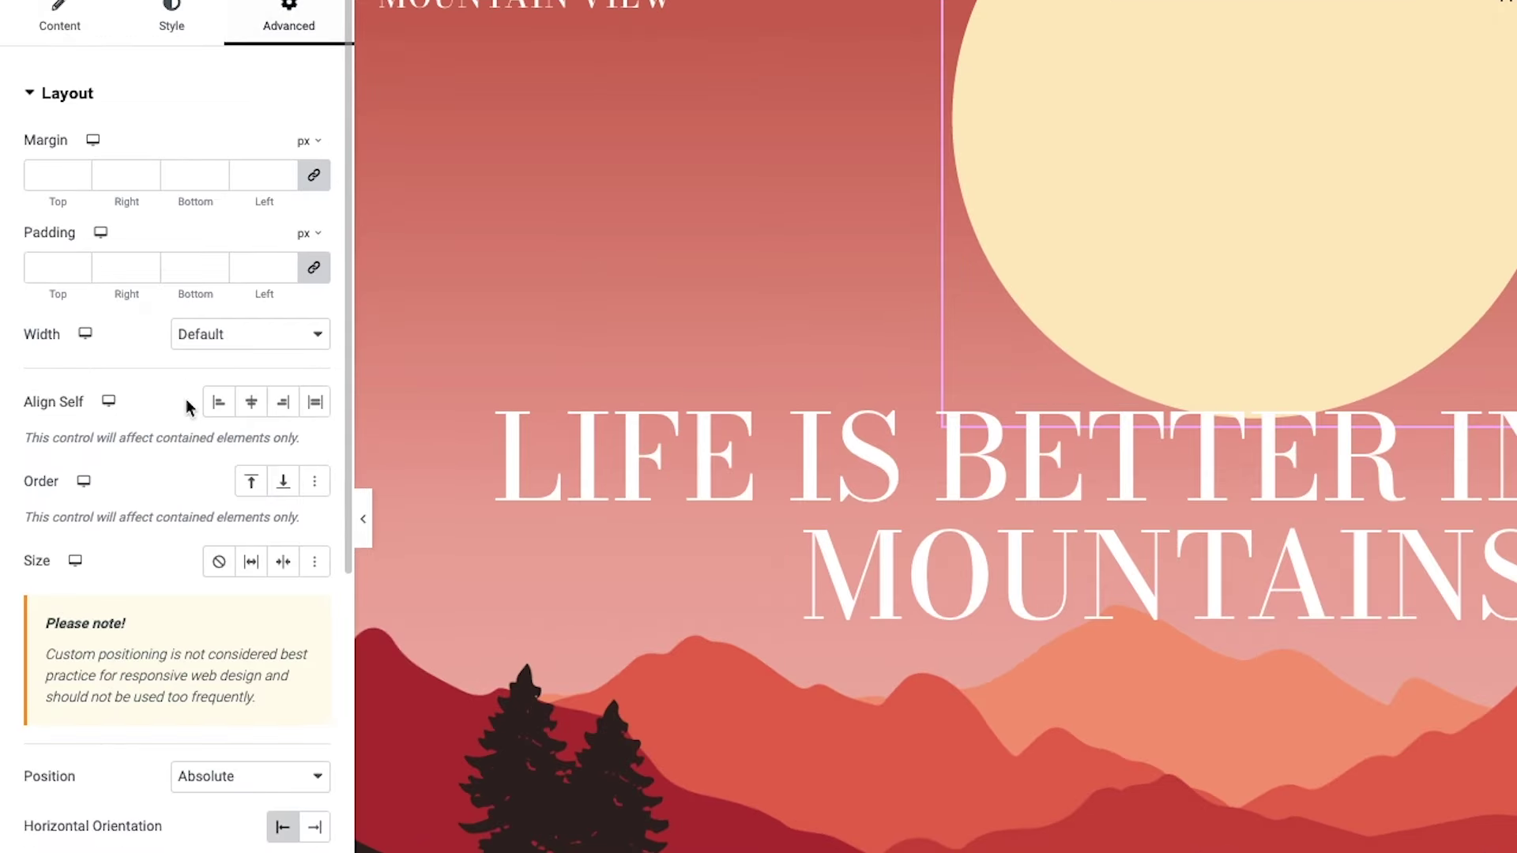
pyautogui.scroll(-10, 187, 407)
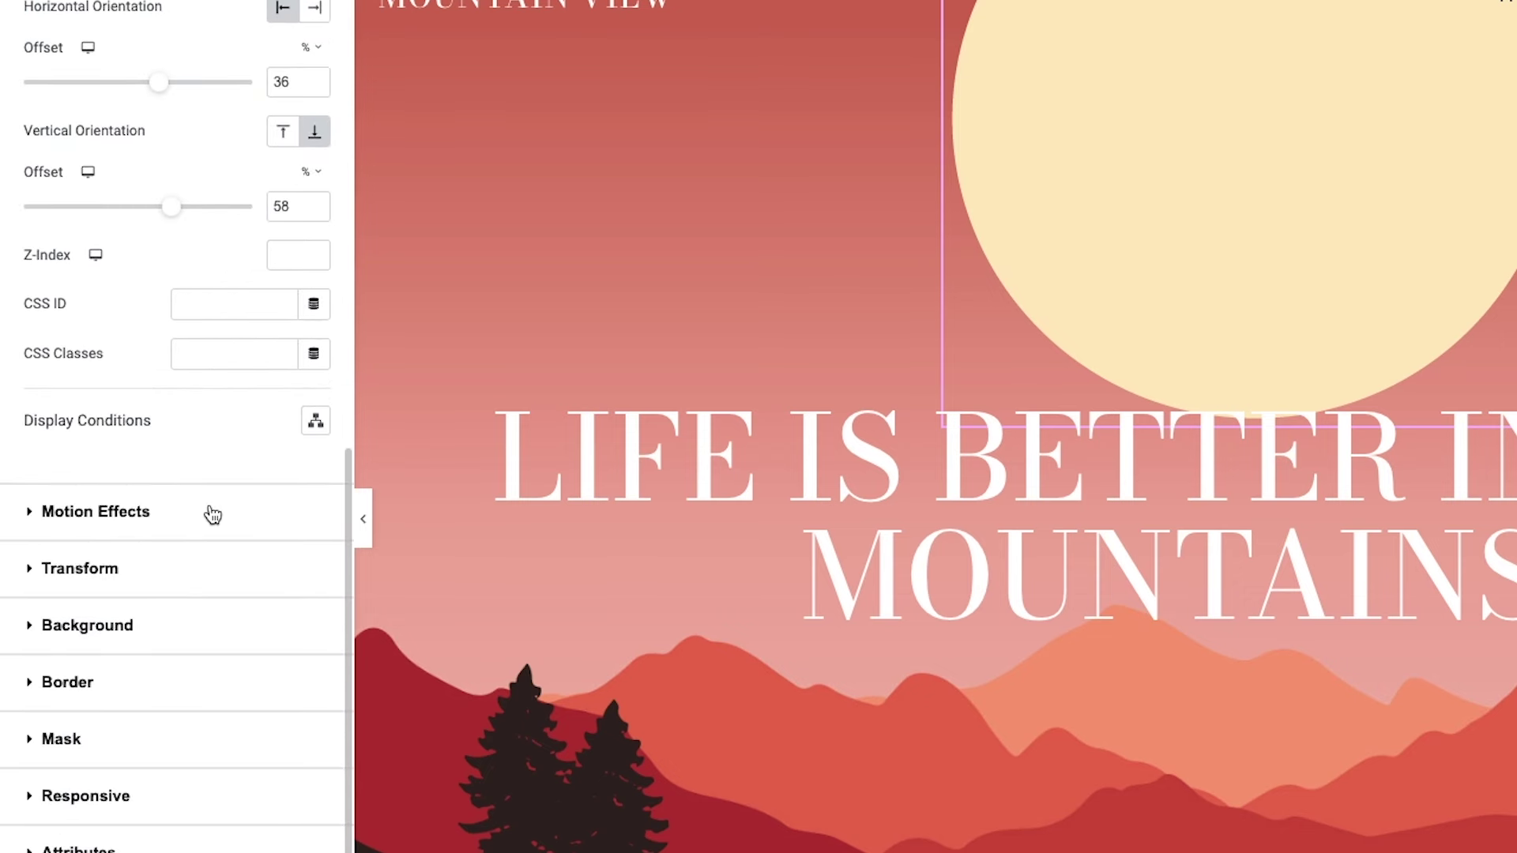
pyautogui.click(212, 514)
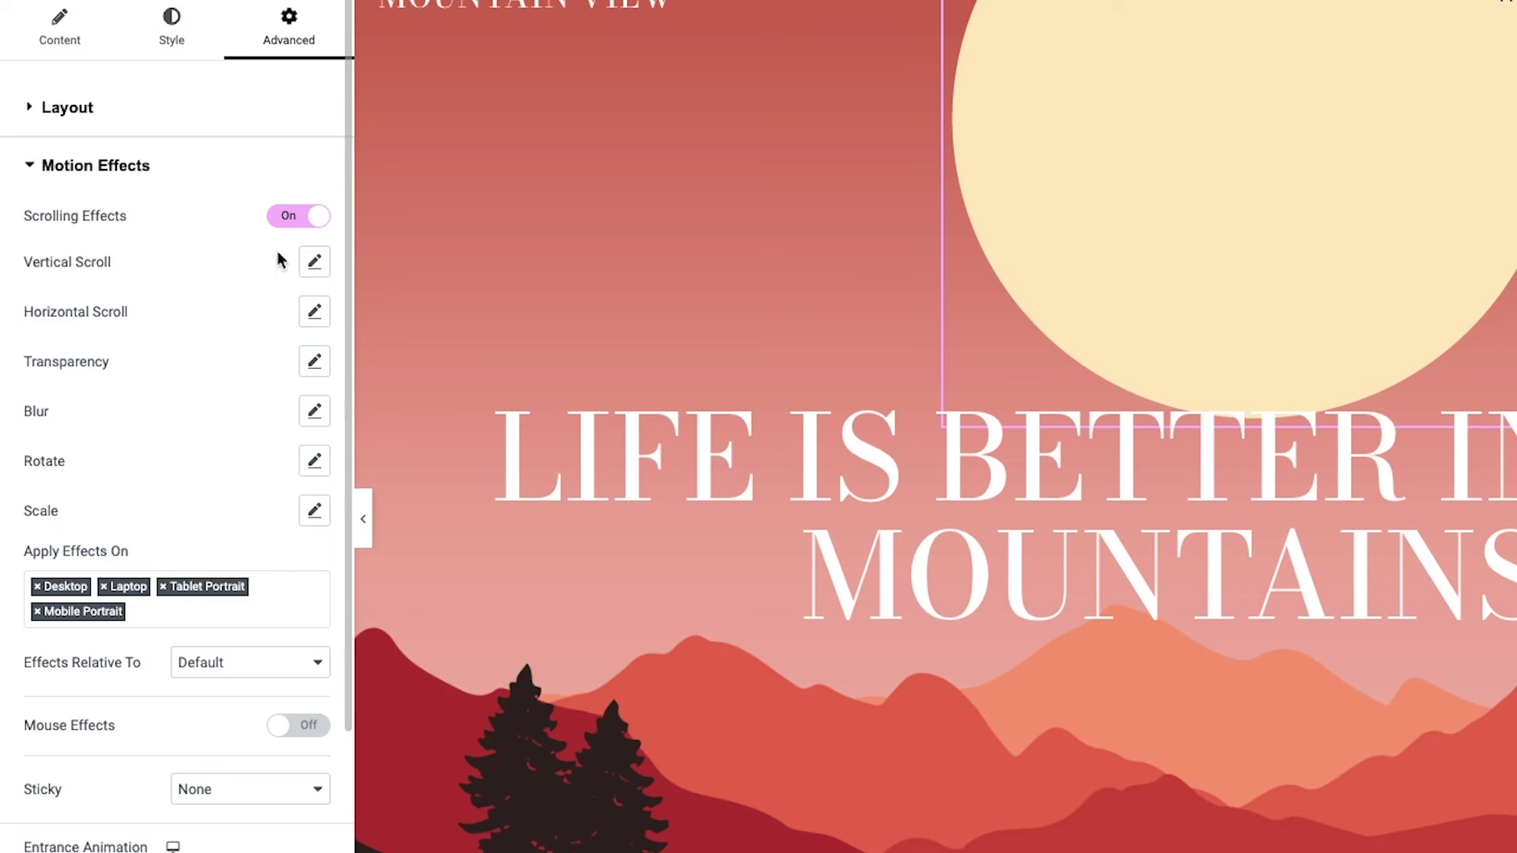
# - Set the Sun's vertical scroll effect to speed 8 across a 0–100% viewport
pyautogui.click(315, 264)
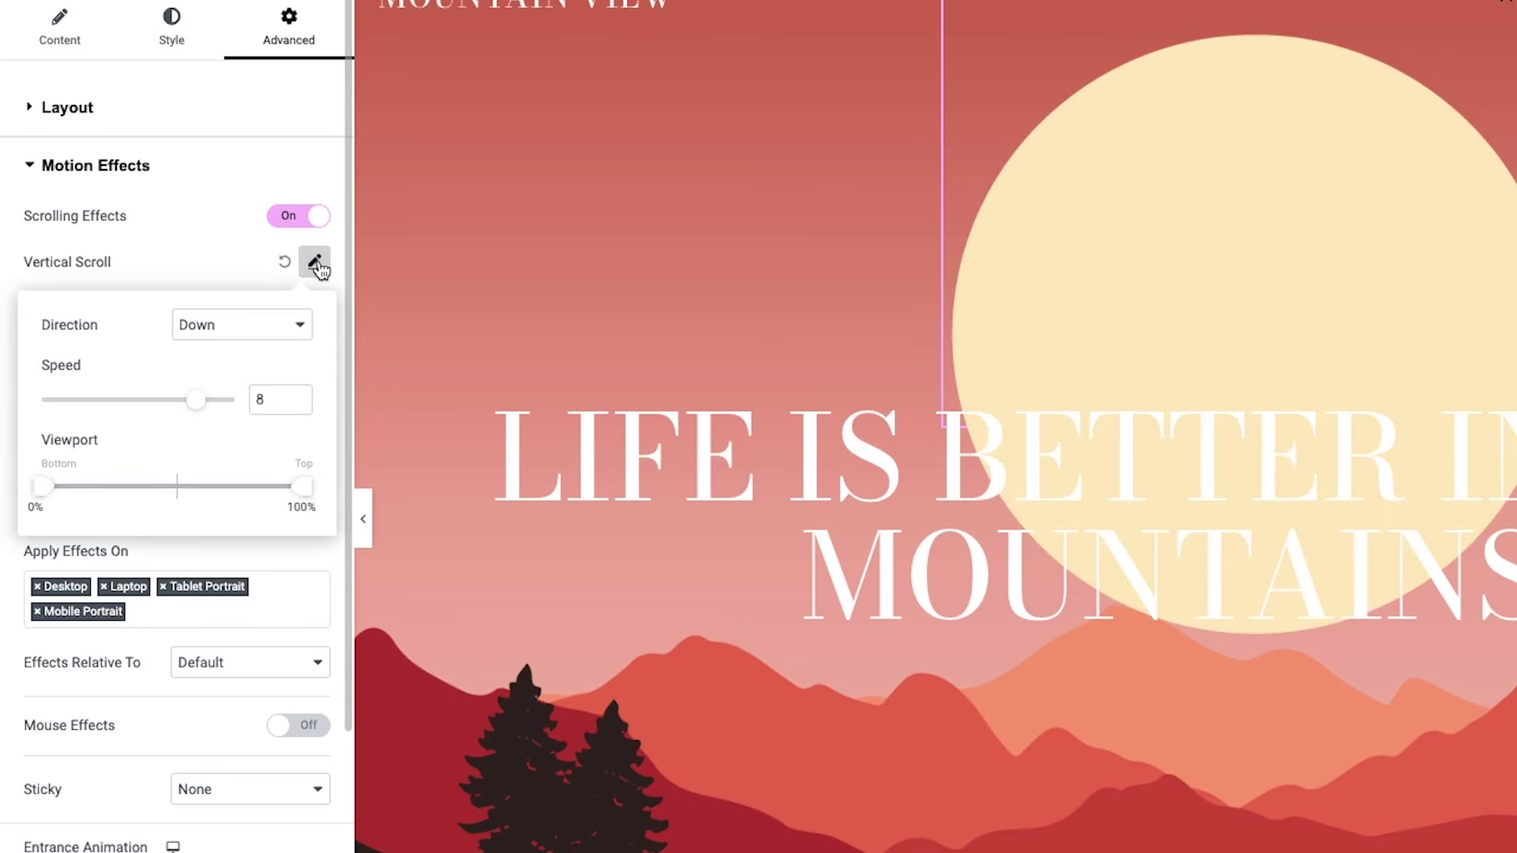
pyautogui.moveTo(195, 400); pyautogui.dragTo(119, 400)
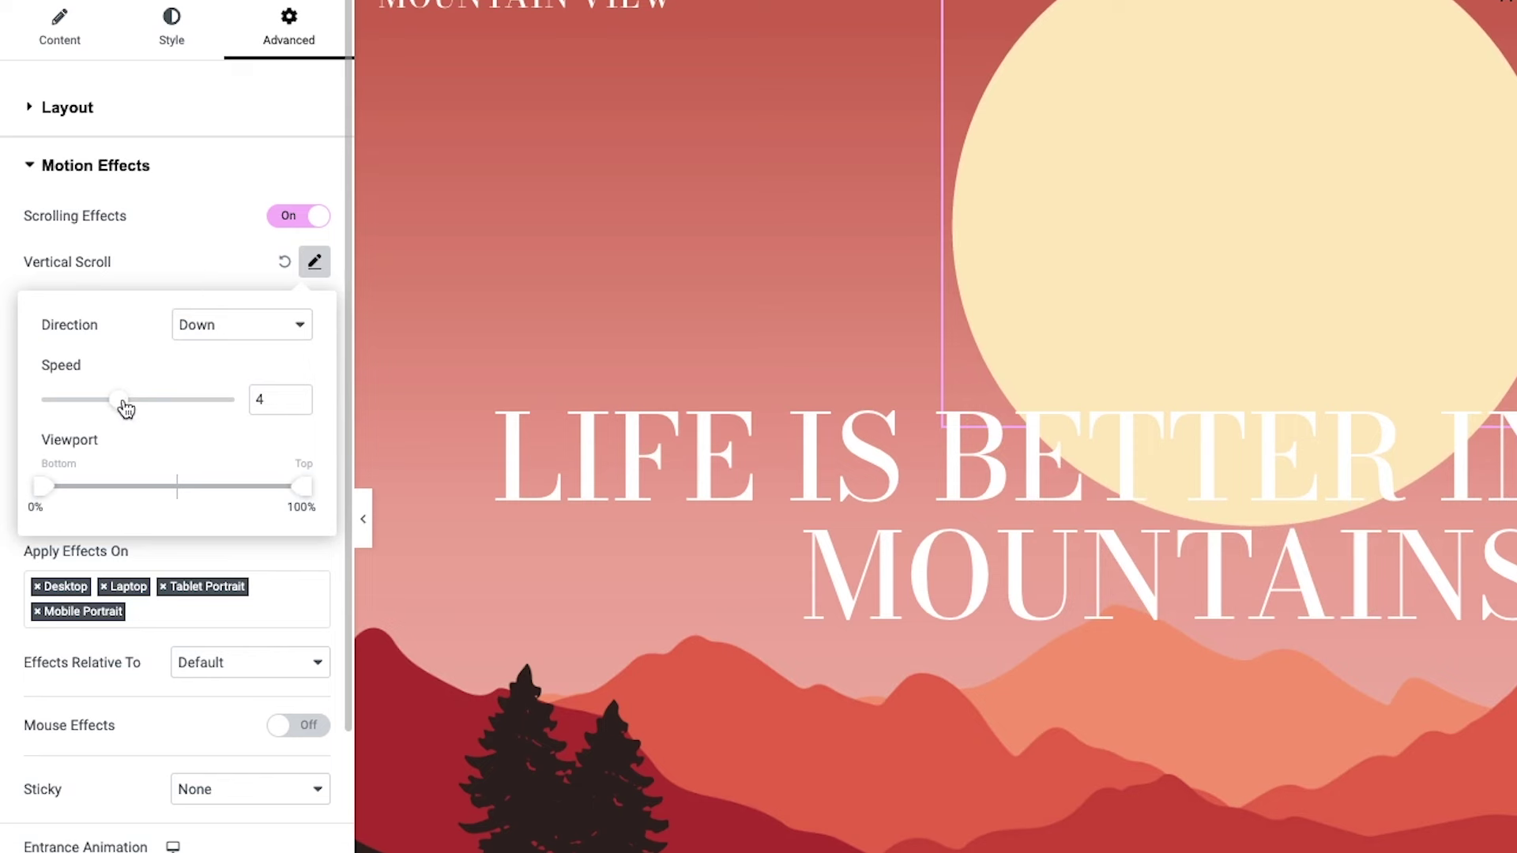
pyautogui.moveTo(125, 403); pyautogui.dragTo(203, 402)
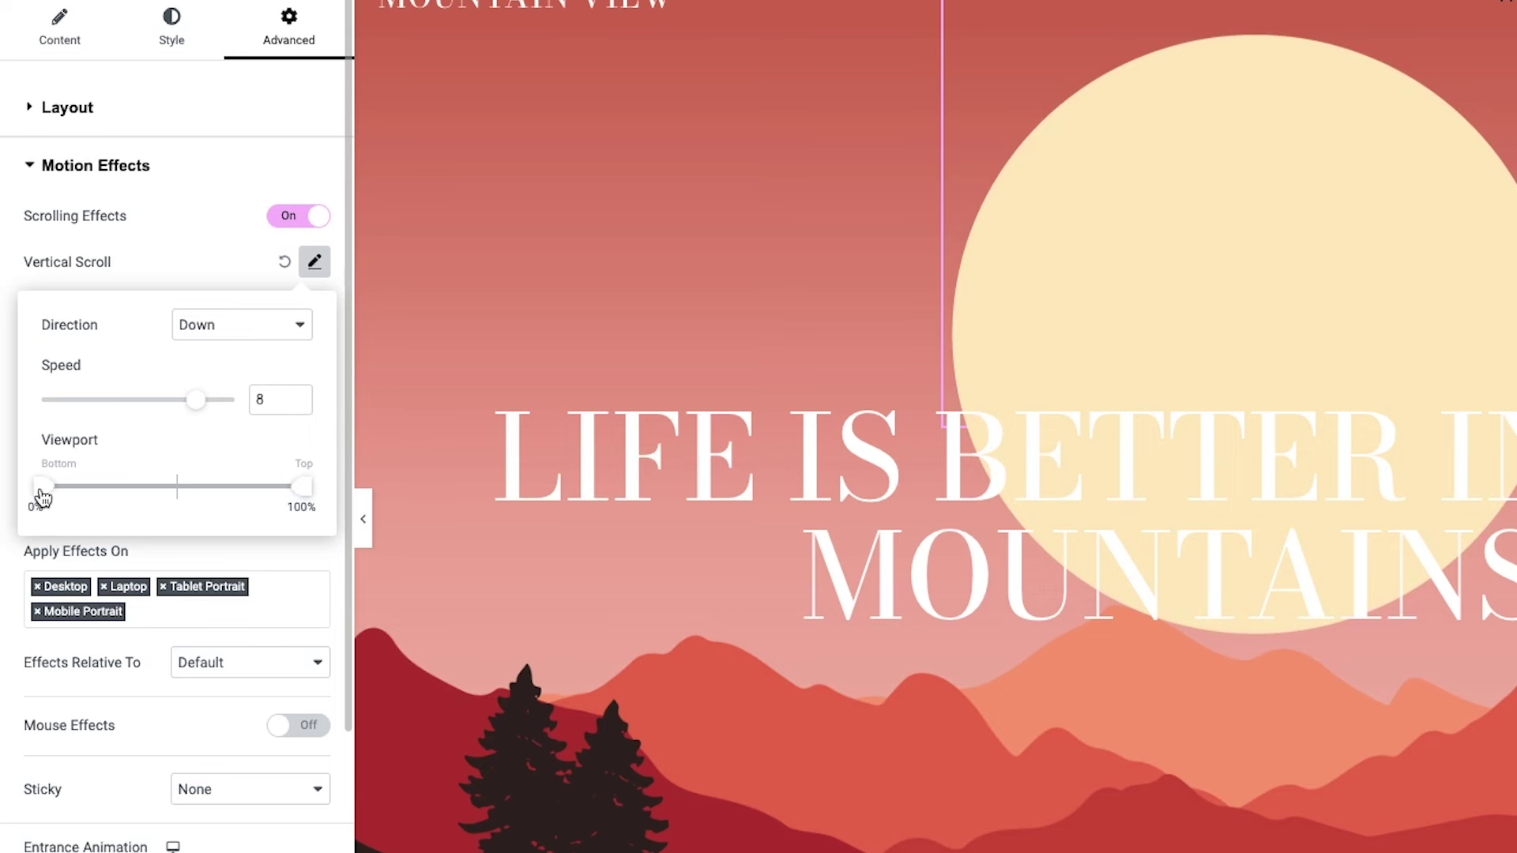
pyautogui.moveTo(43, 496); pyautogui.dragTo(123, 496)
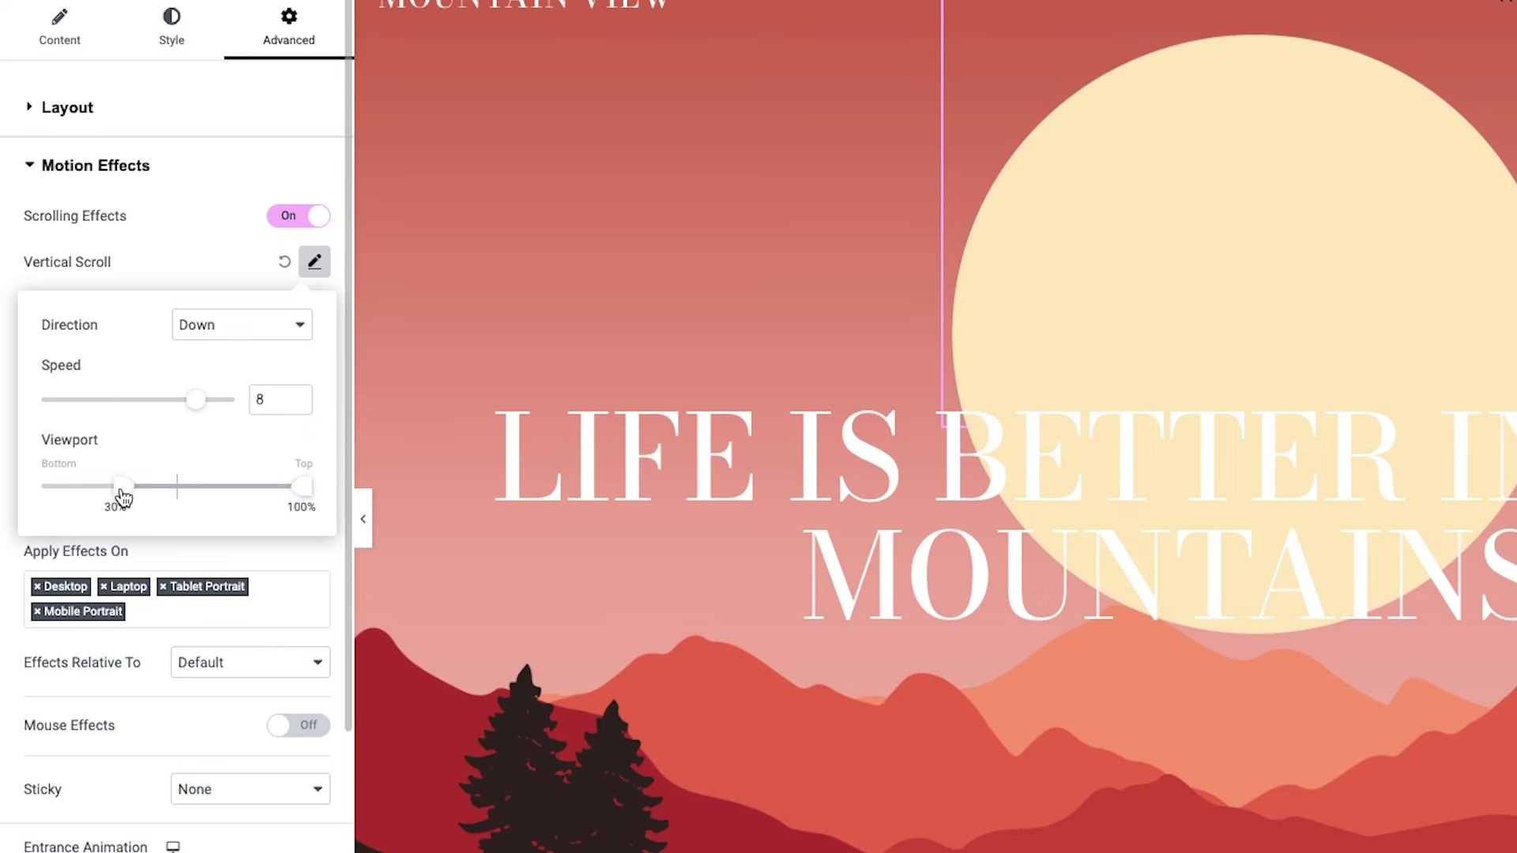
pyautogui.moveTo(300, 498); pyautogui.dragTo(252, 499)
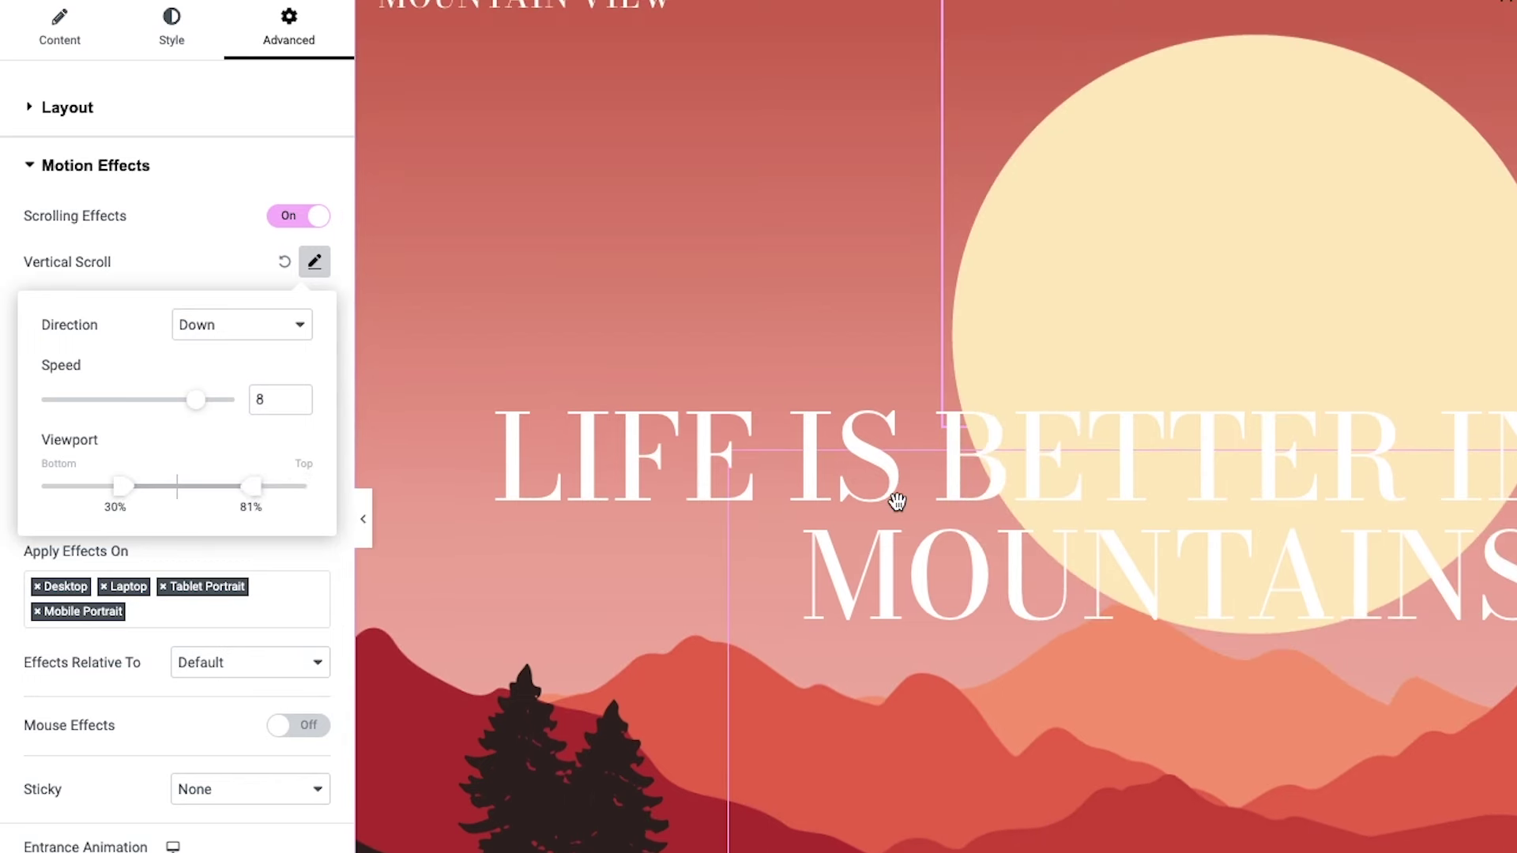
pyautogui.moveTo(133, 492); pyautogui.dragTo(88, 494)
pyautogui.moveTo(251, 495); pyautogui.dragTo(318, 489)
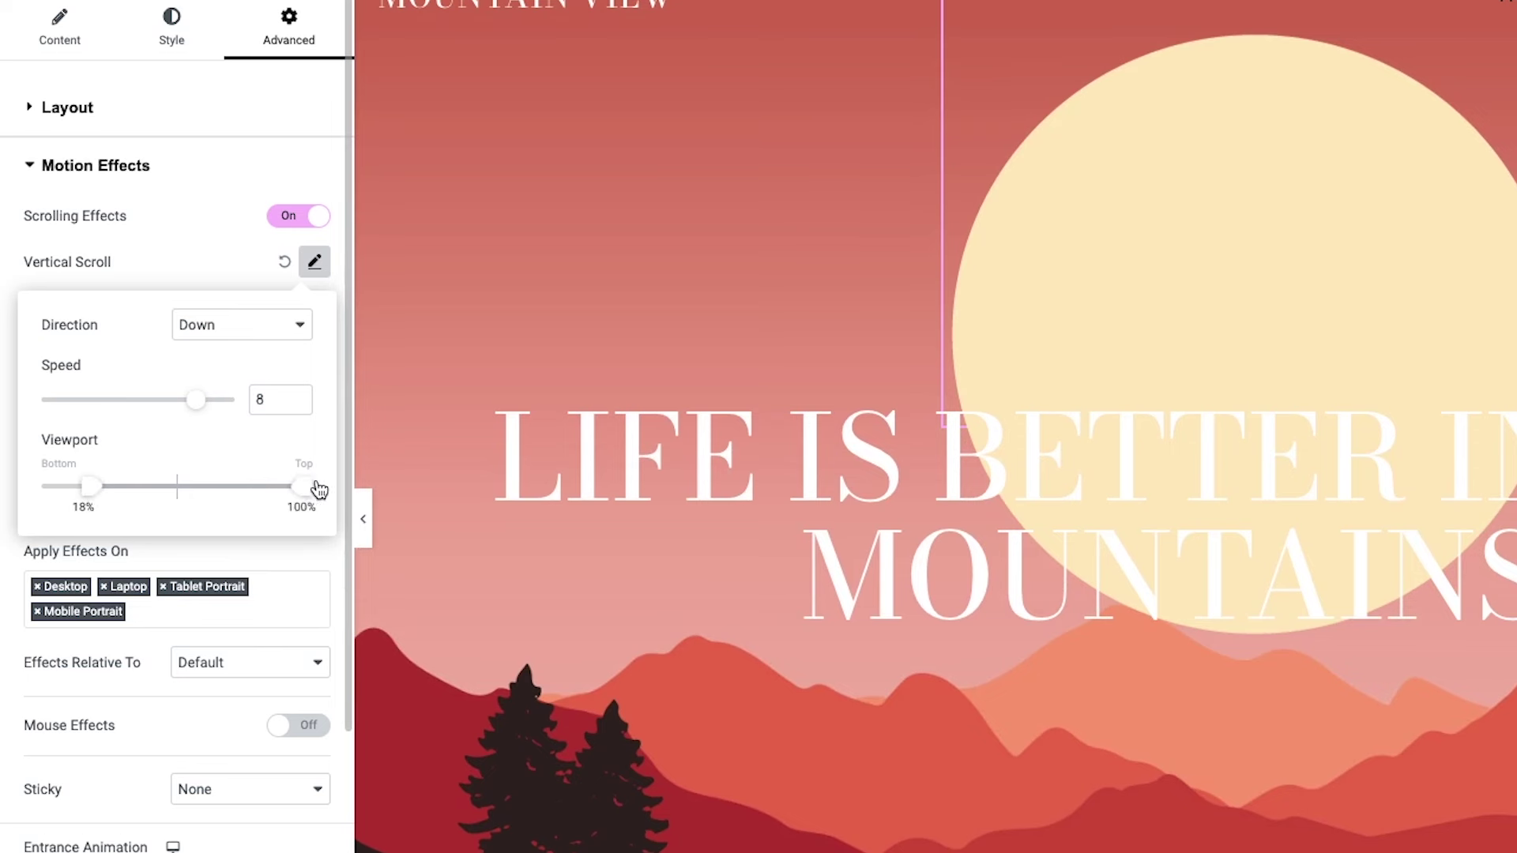
pyautogui.moveTo(92, 494); pyautogui.dragTo(24, 493)
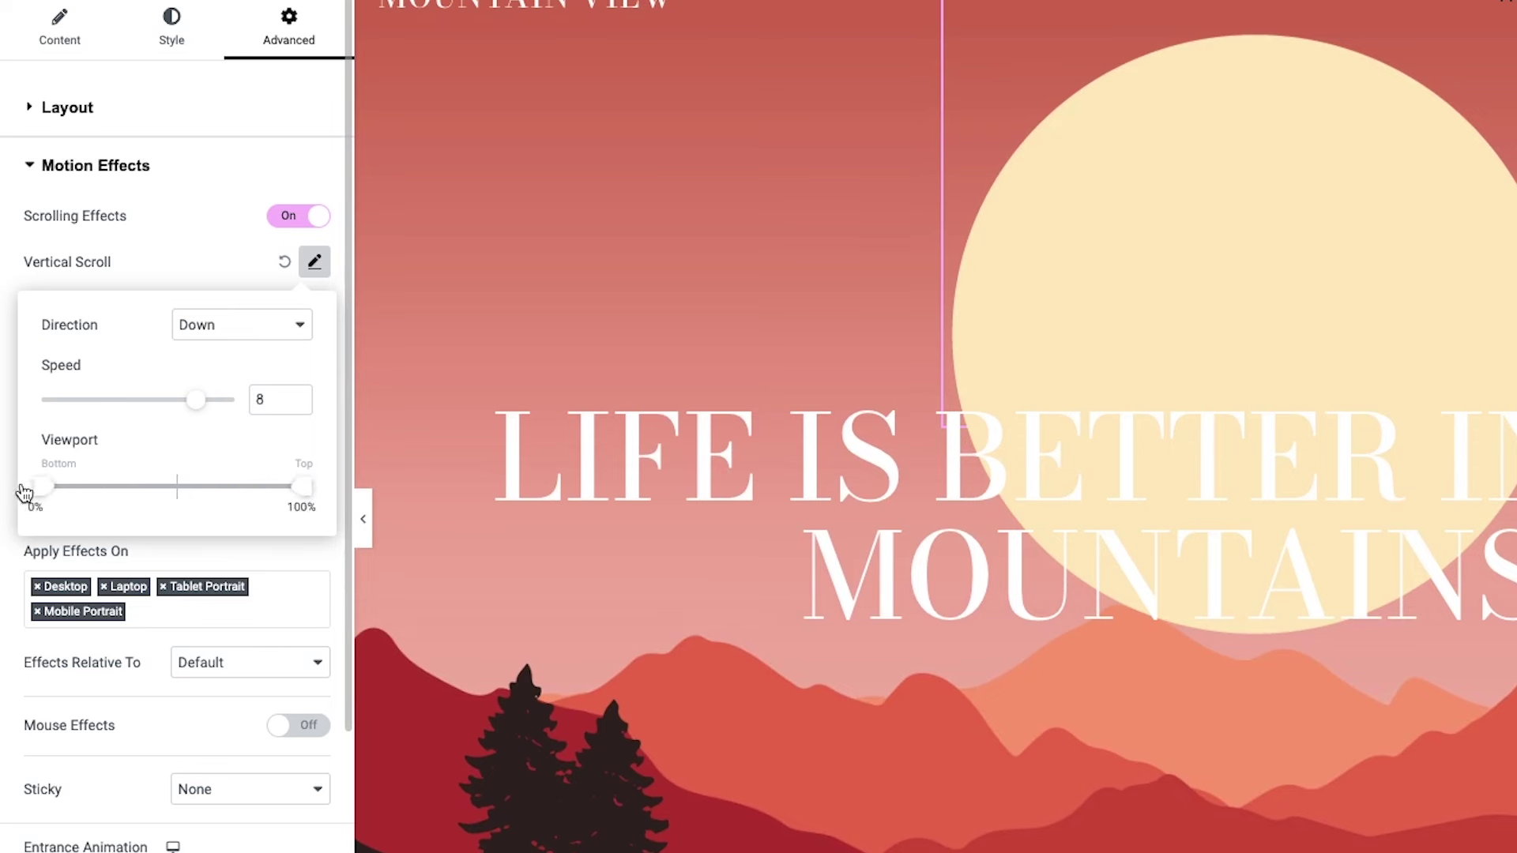
pyautogui.scroll(-6, 907, 523)
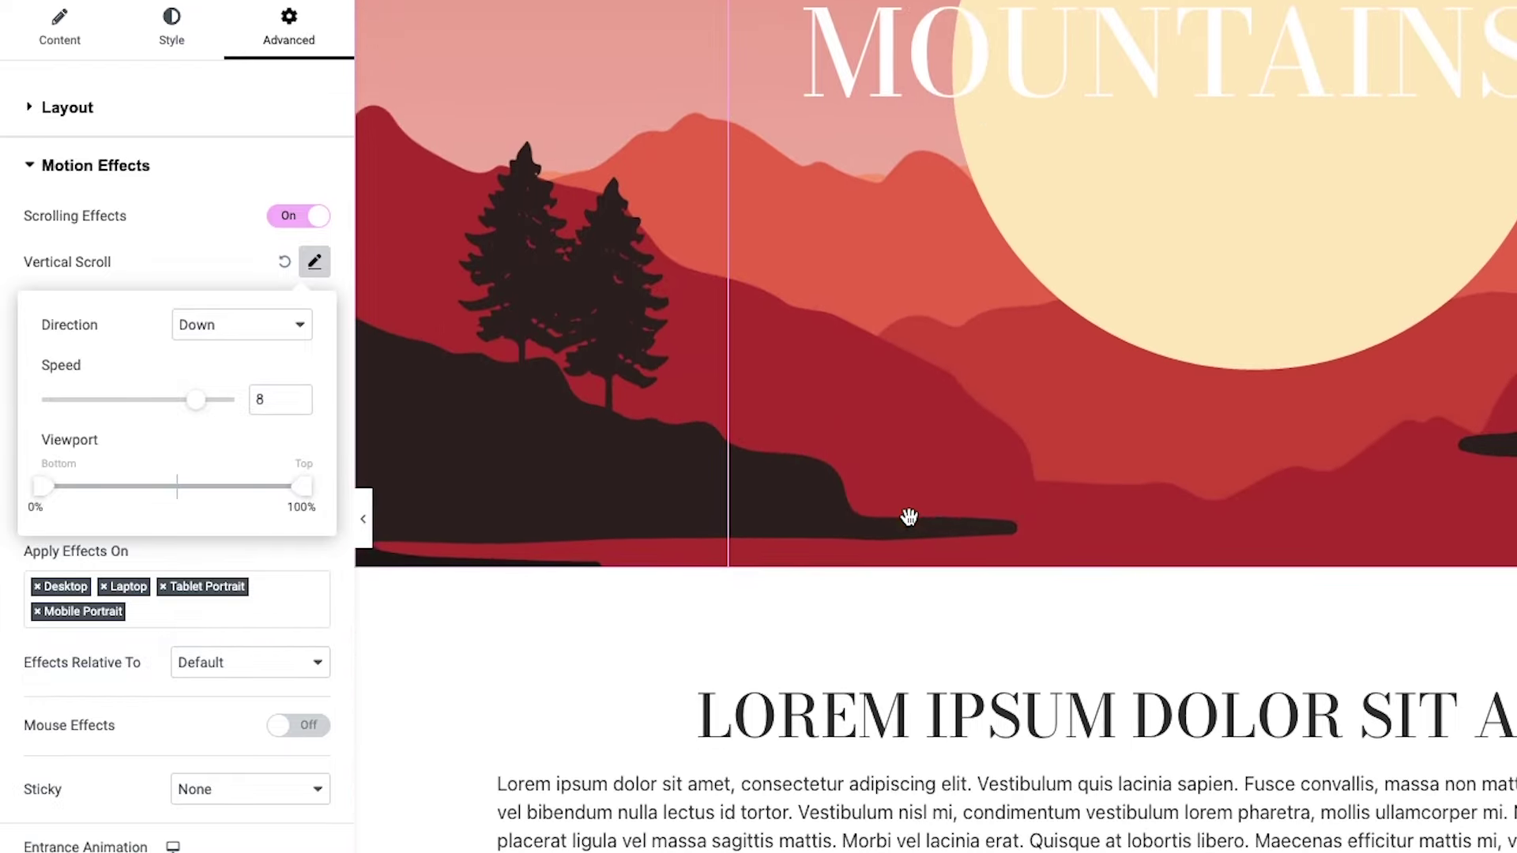
pyautogui.scroll(6, 908, 518)
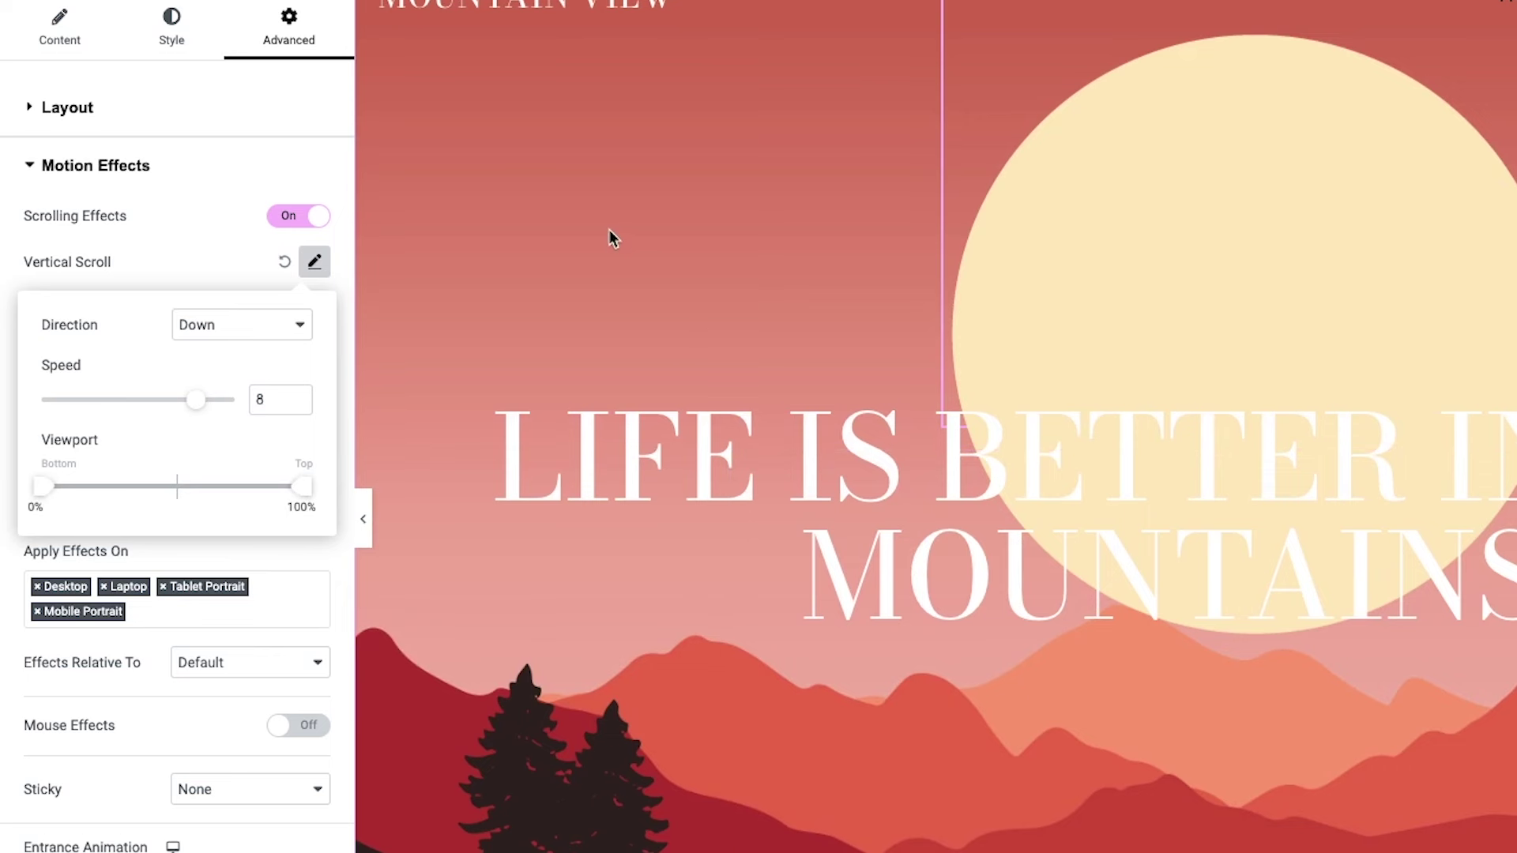
pyautogui.click(225, 237)
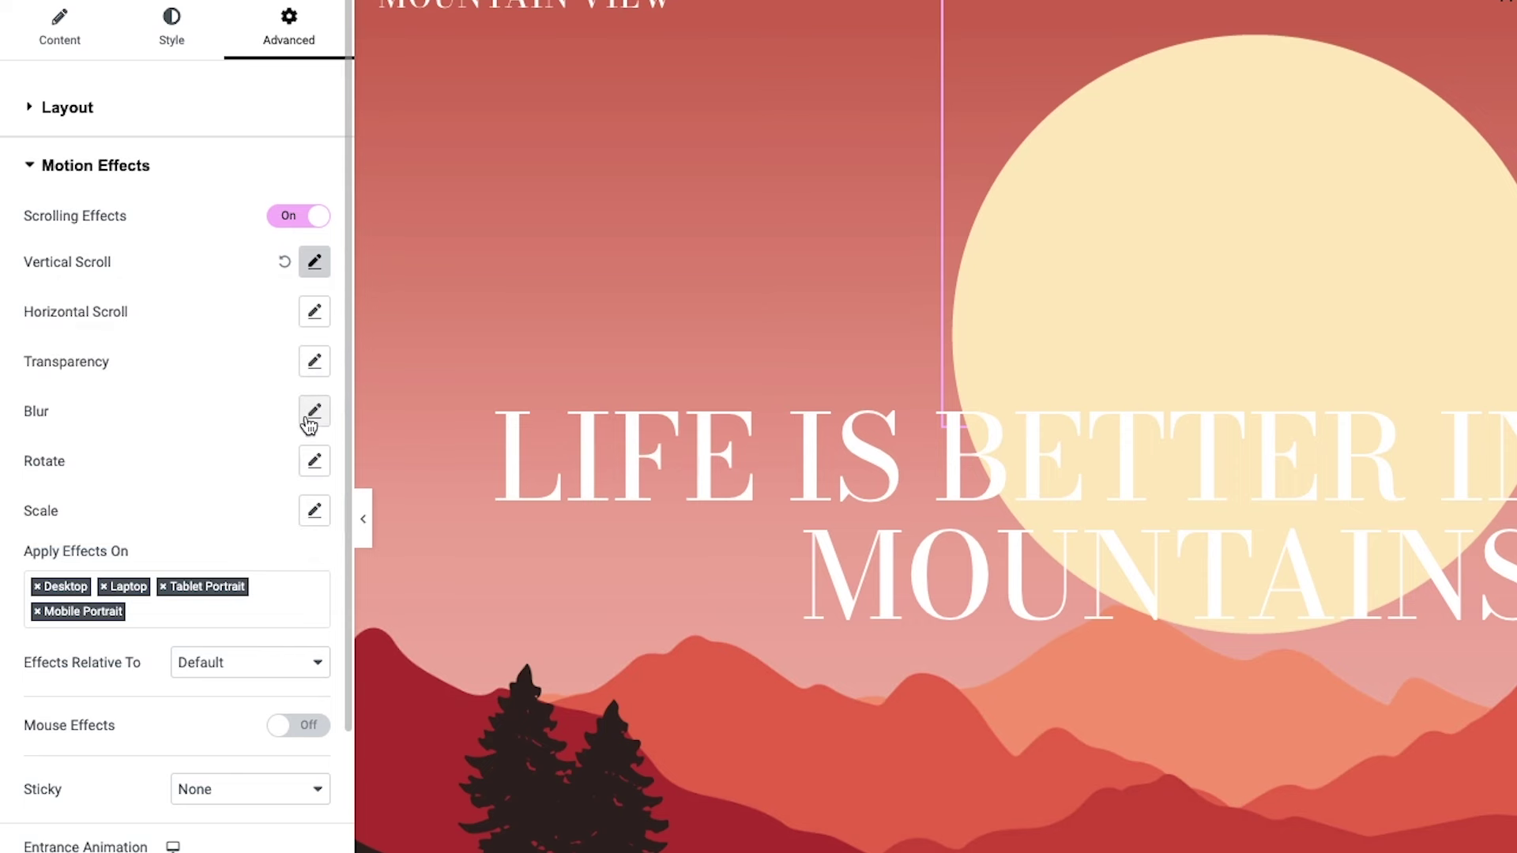
# - Give the Sun image a Fade Out transparency effect at level 10
pyautogui.click(315, 361)
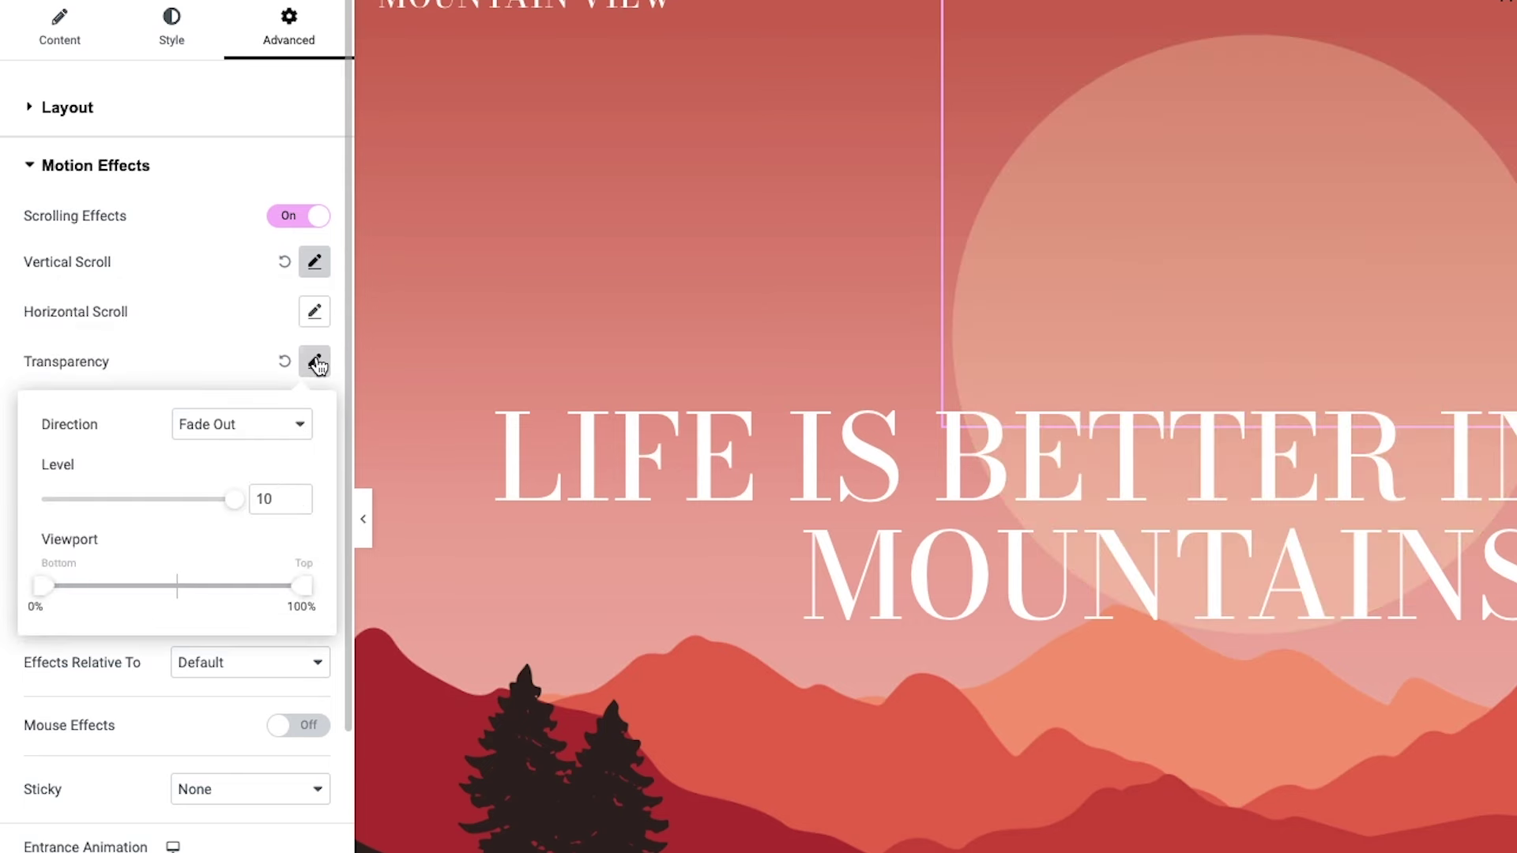
pyautogui.click(230, 424)
pyautogui.click(234, 403)
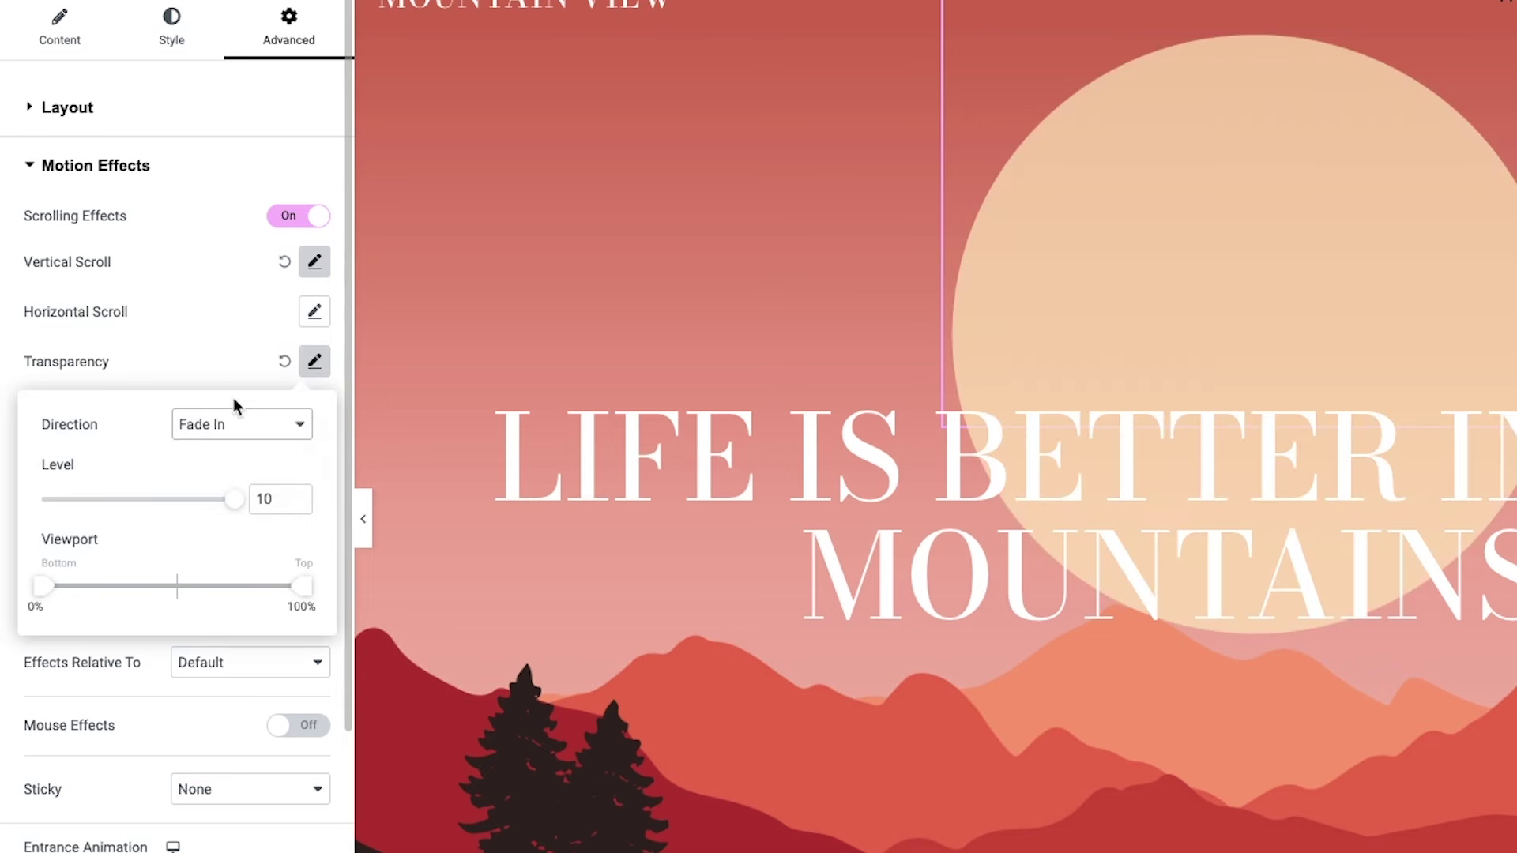
pyautogui.click(234, 427)
pyautogui.click(237, 454)
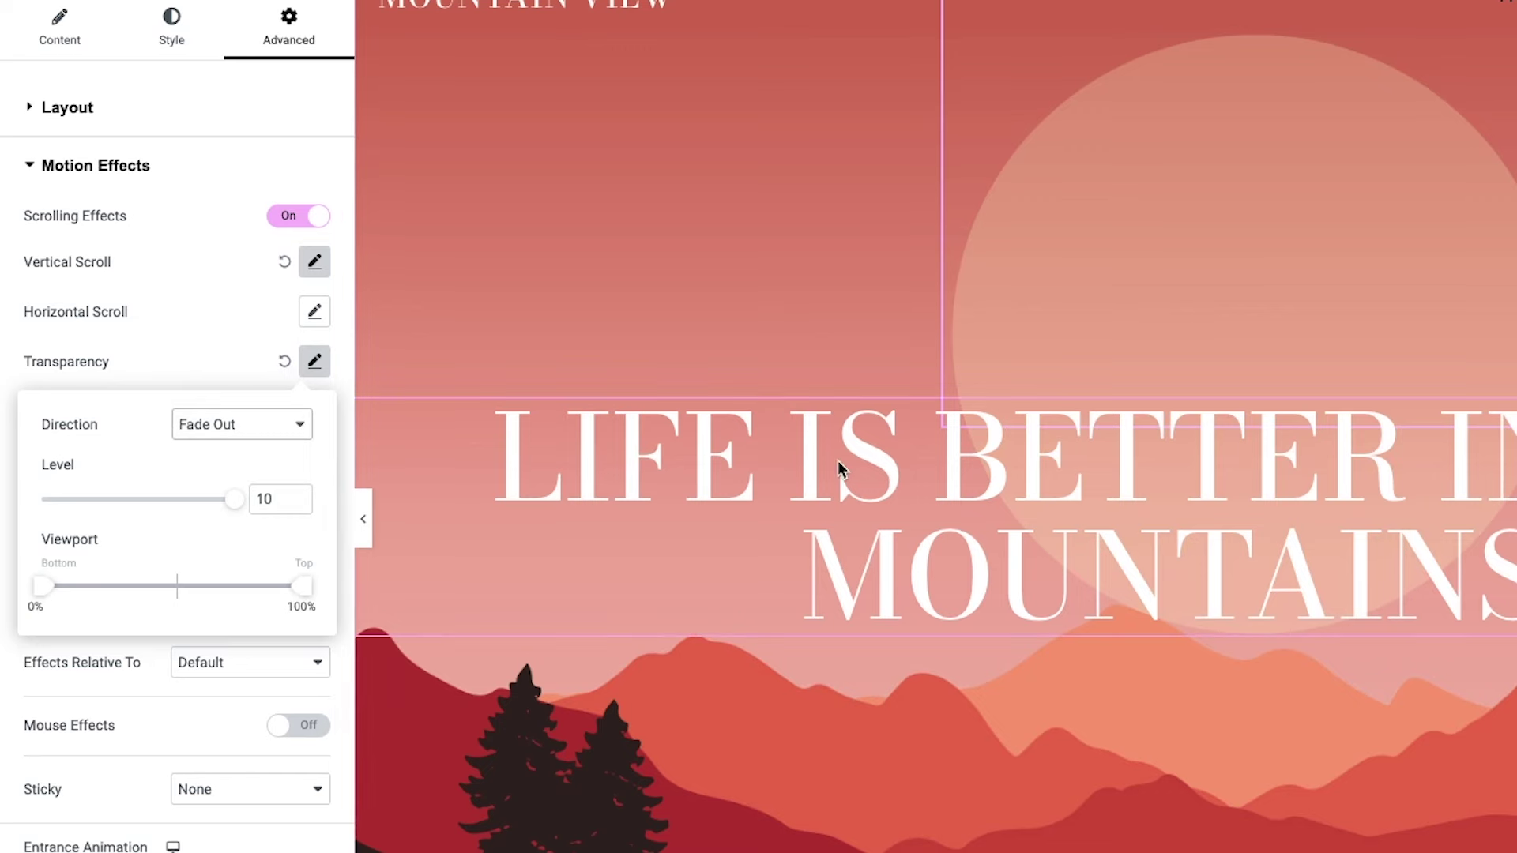
pyautogui.scroll(-6, 837, 462)
pyautogui.scroll(6, 837, 462)
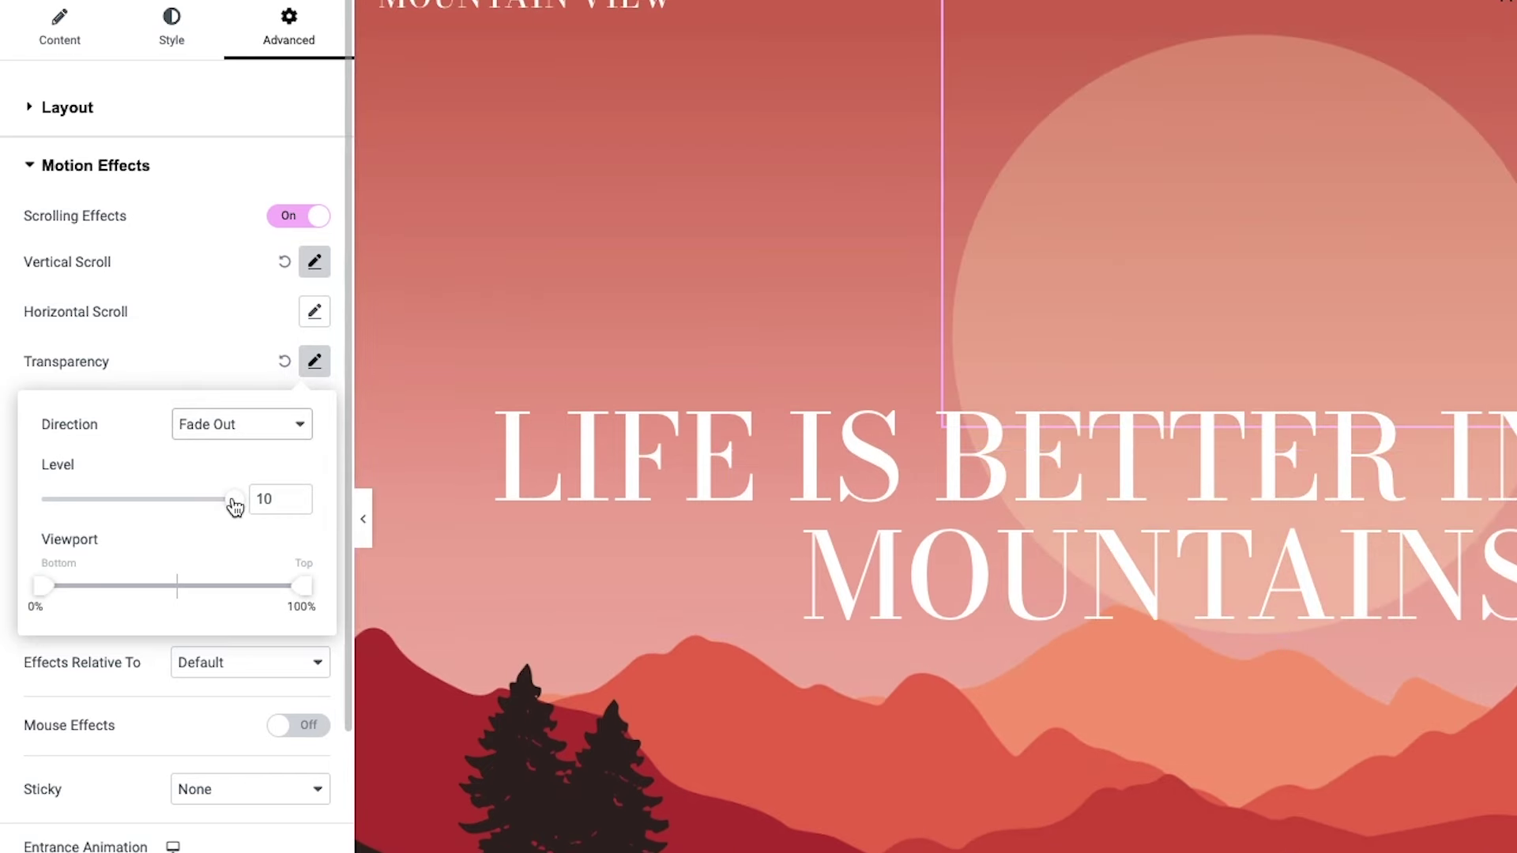
pyautogui.moveTo(234, 505)
pyautogui.mouseDown()
pyautogui.moveTo(150, 509)
pyautogui.moveTo(251, 503)
pyautogui.mouseUp()
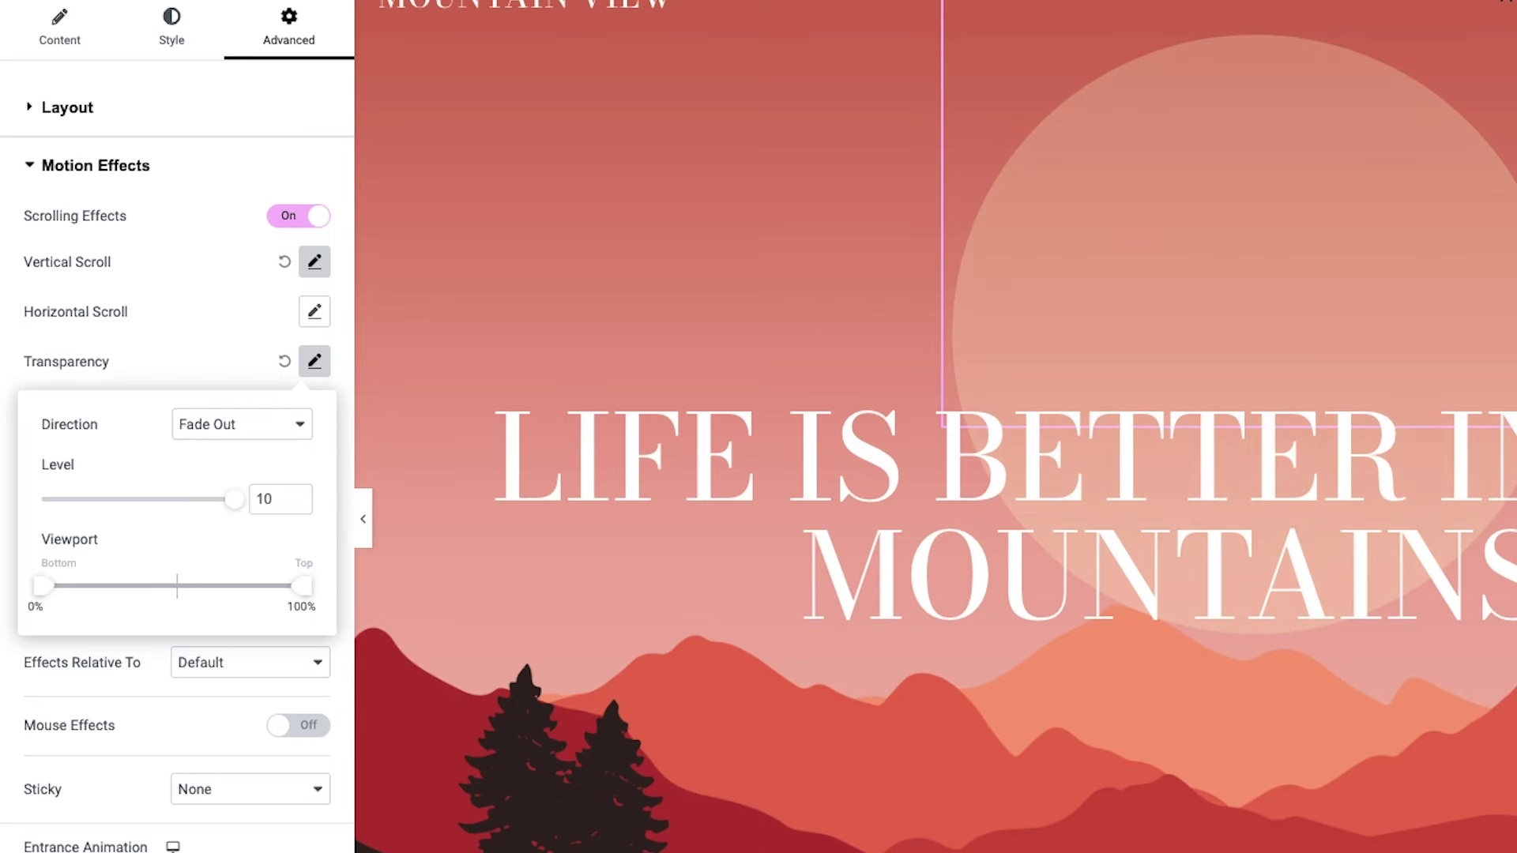
pyautogui.click(253, 850)
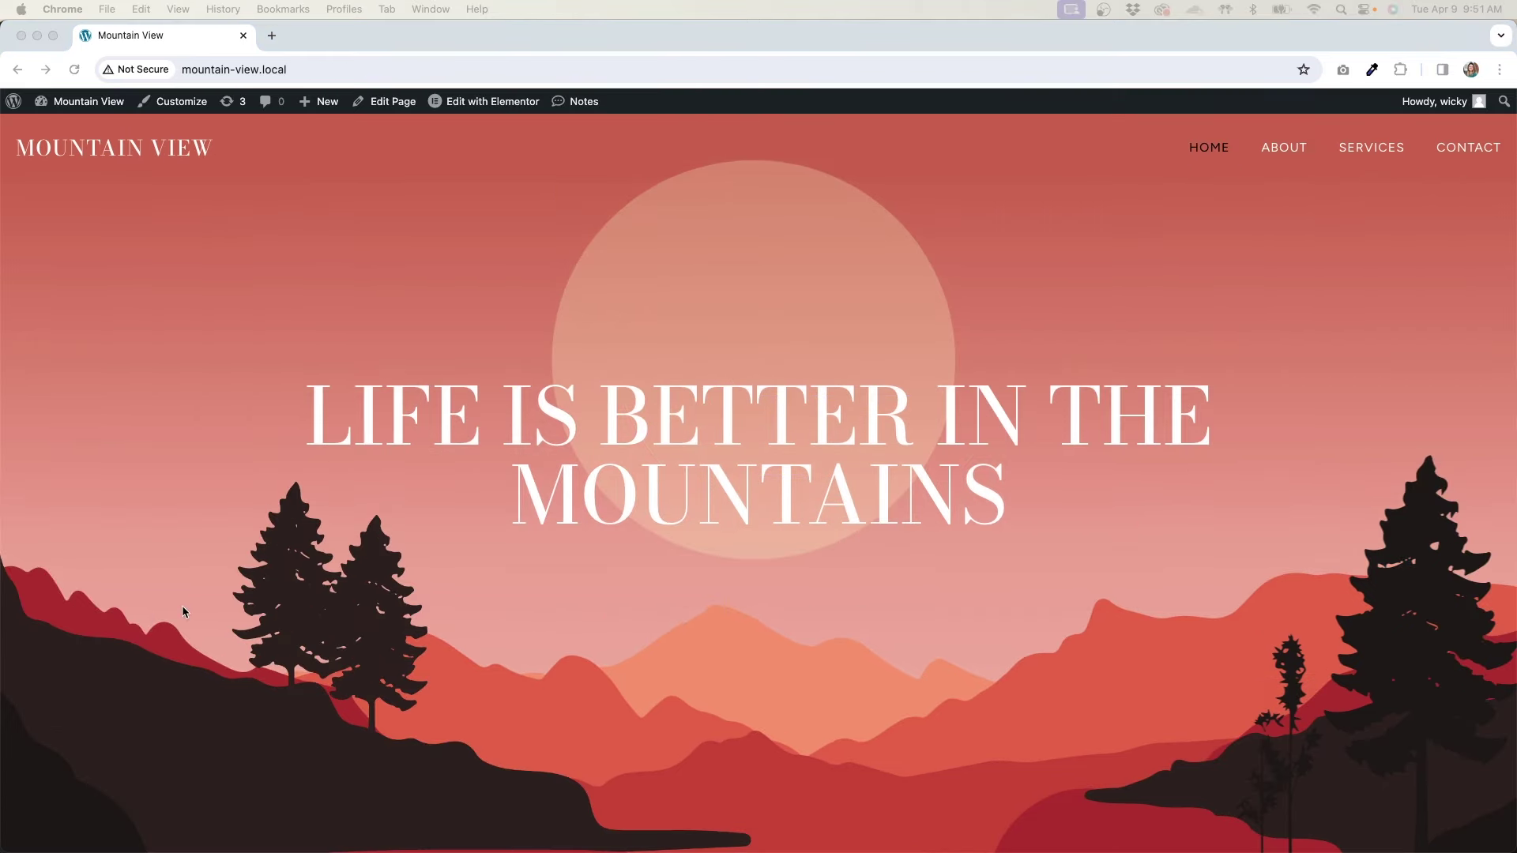
# - Scroll up and down the live homepage to watch the sun sink and fade behind the heading
pyautogui.scroll(-7, 182, 610)
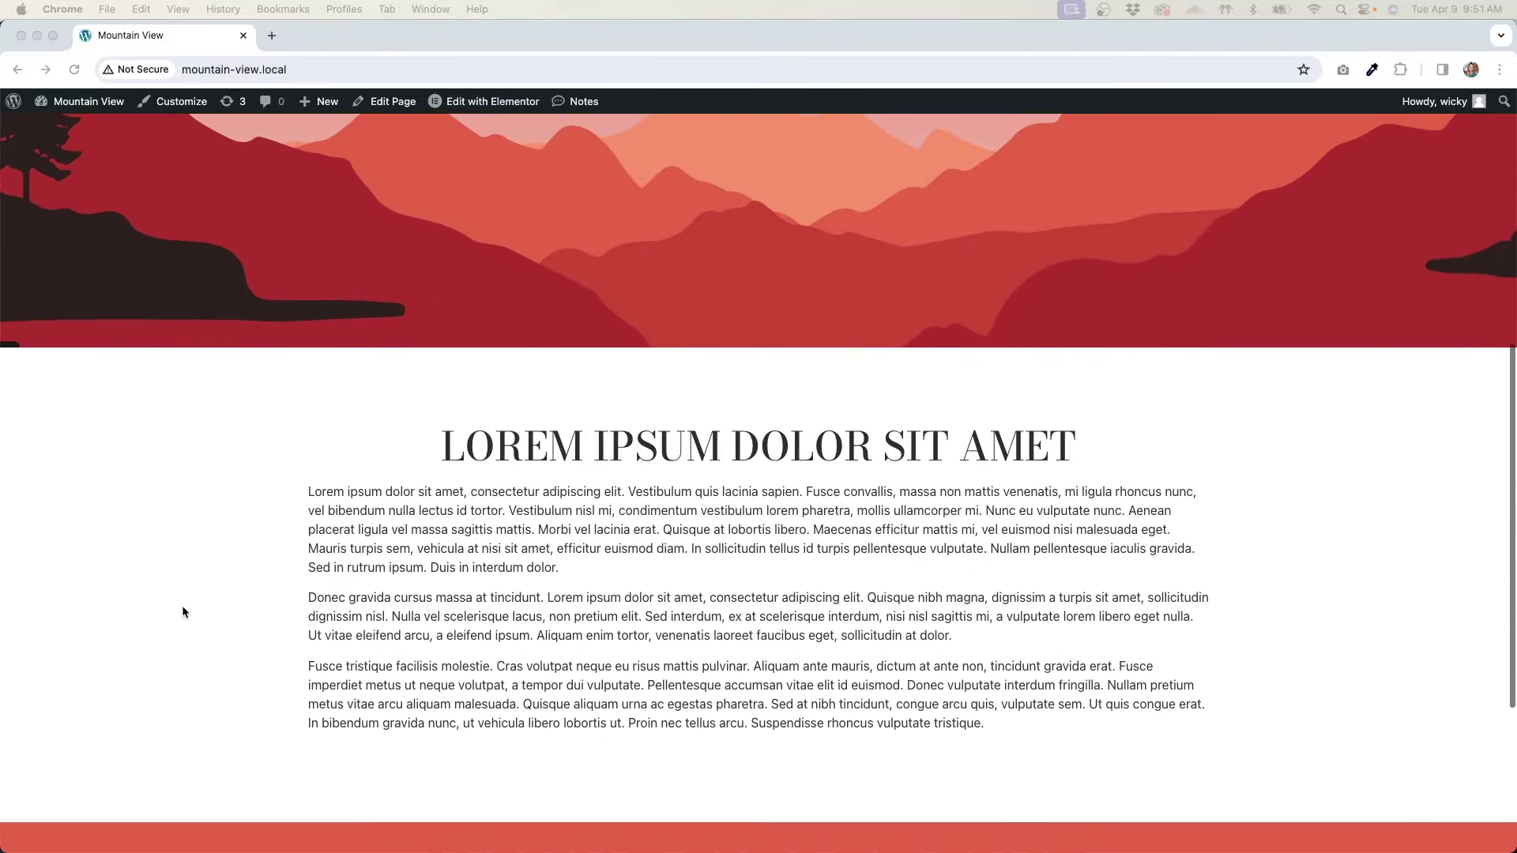
pyautogui.scroll(-4, 181, 605)
pyautogui.scroll(5, 182, 605)
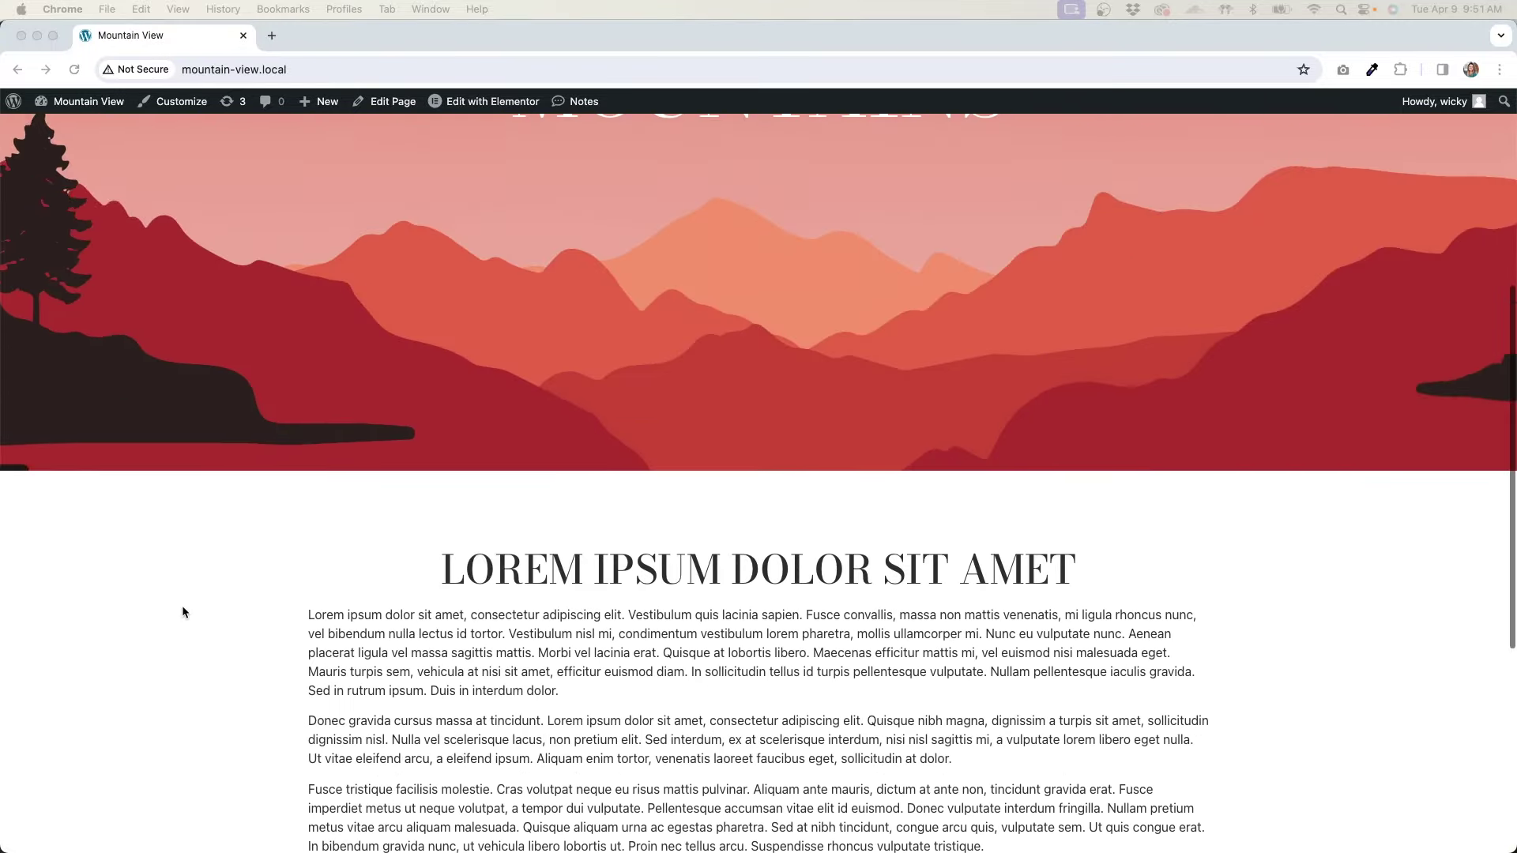
pyautogui.scroll(5, 182, 611)
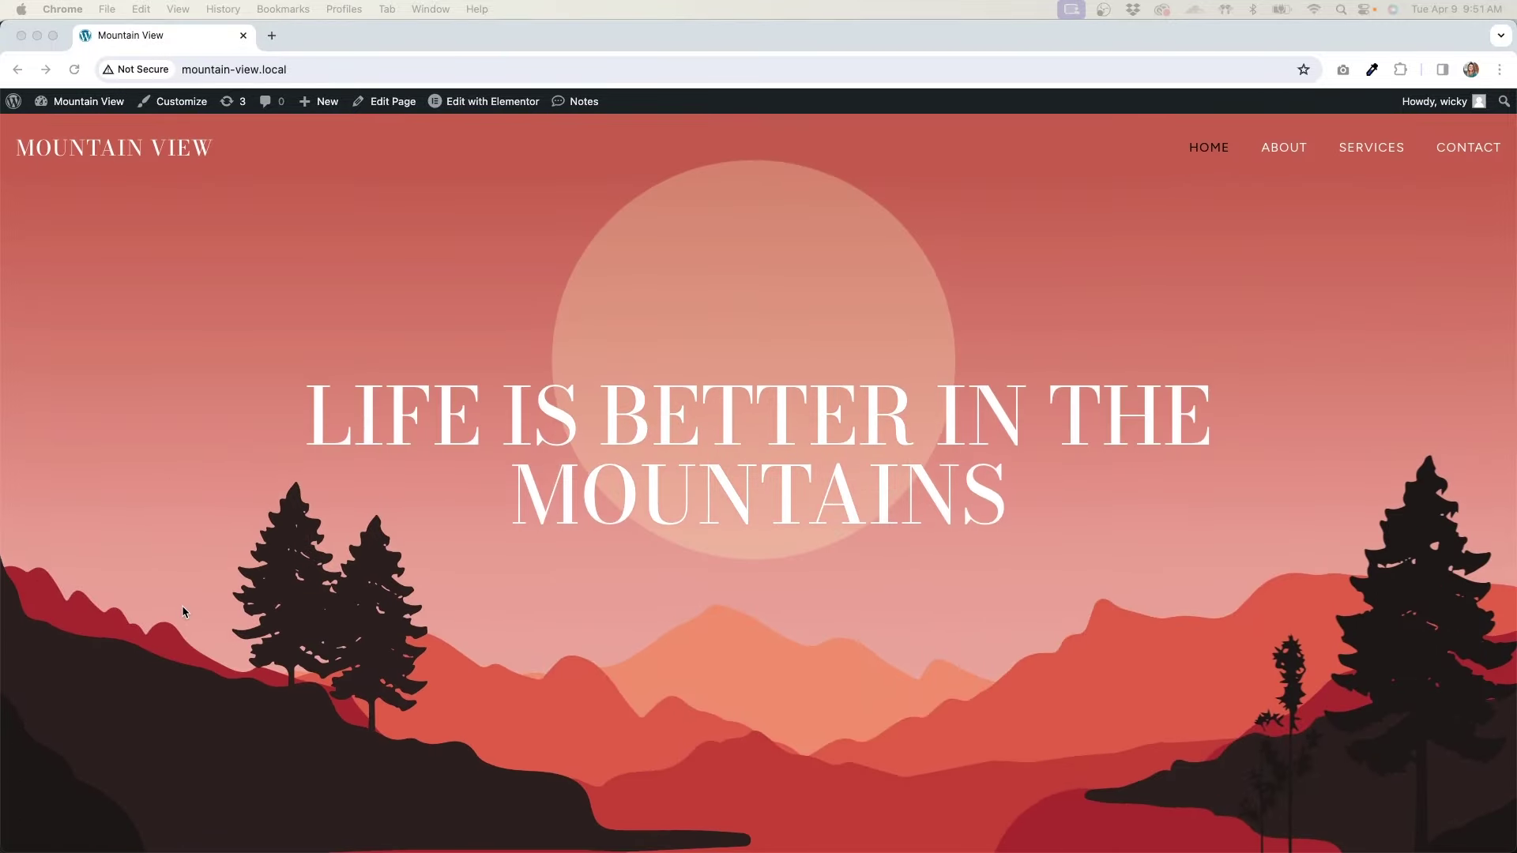
pyautogui.scroll(-10, 183, 611)
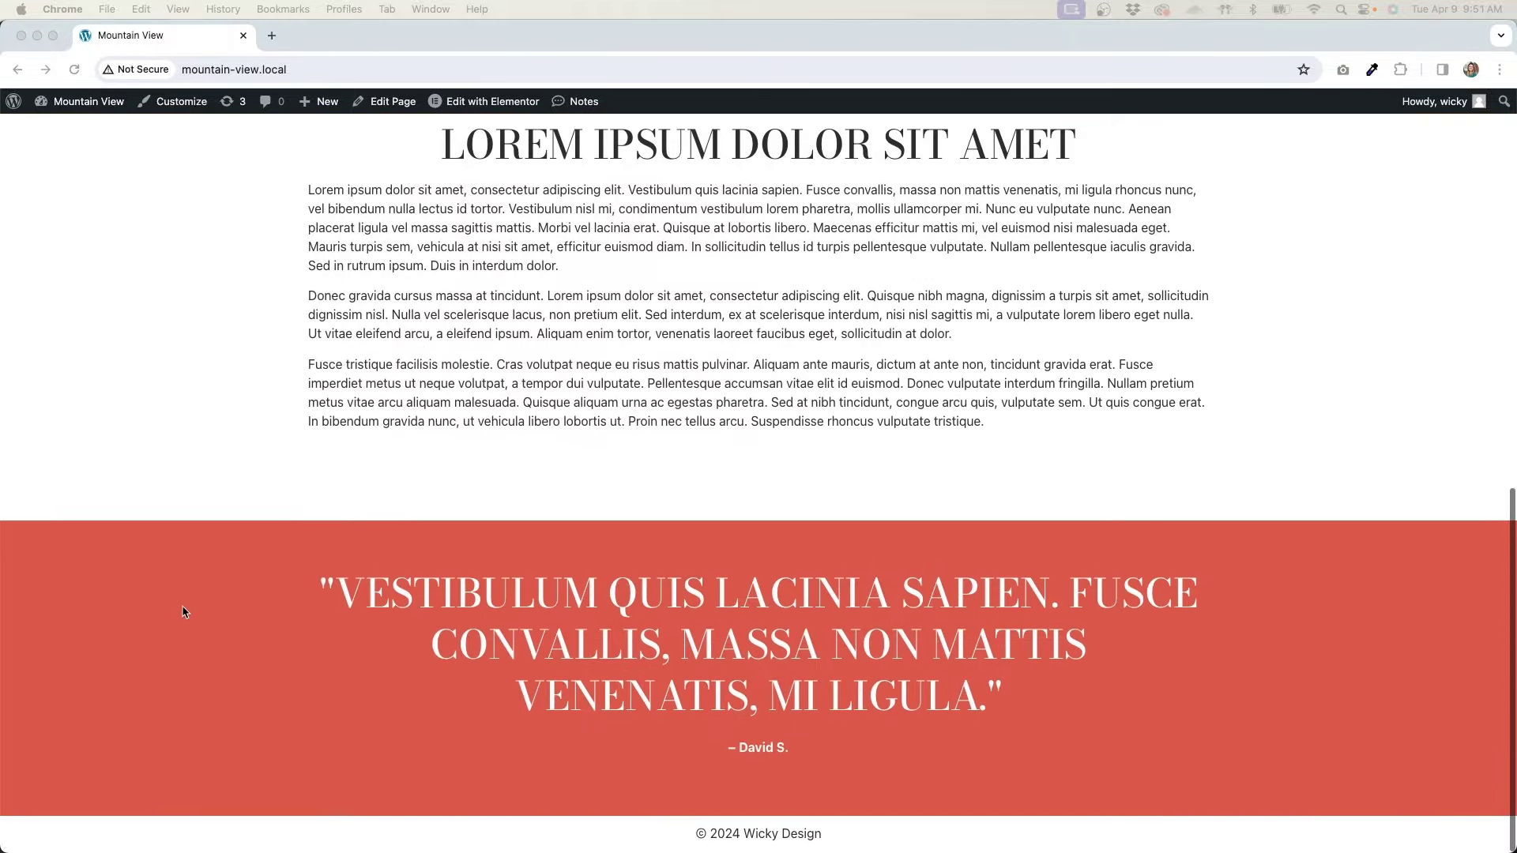
pyautogui.scroll(8, 183, 612)
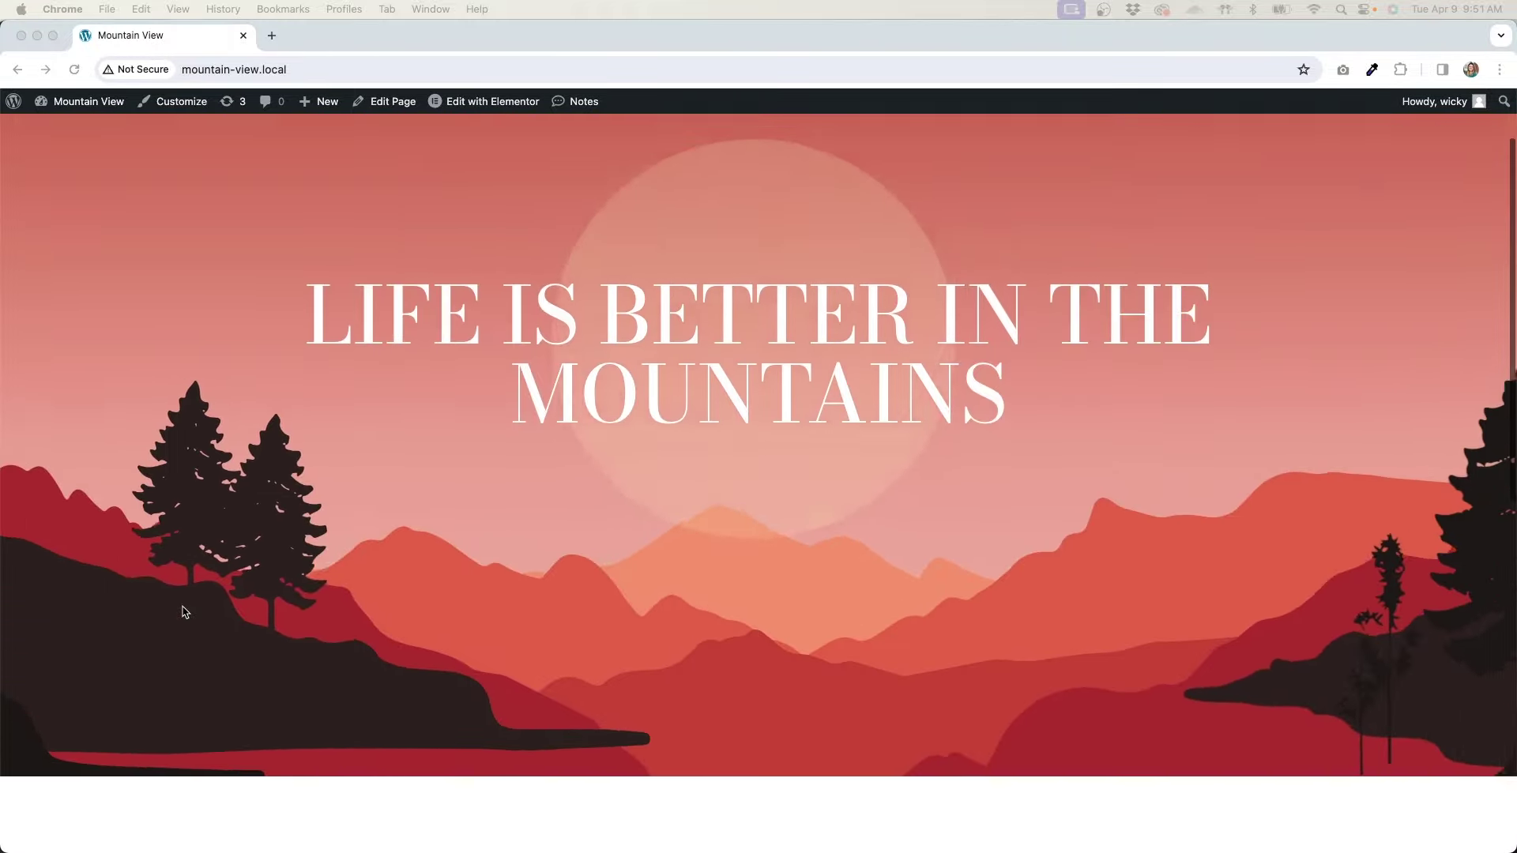